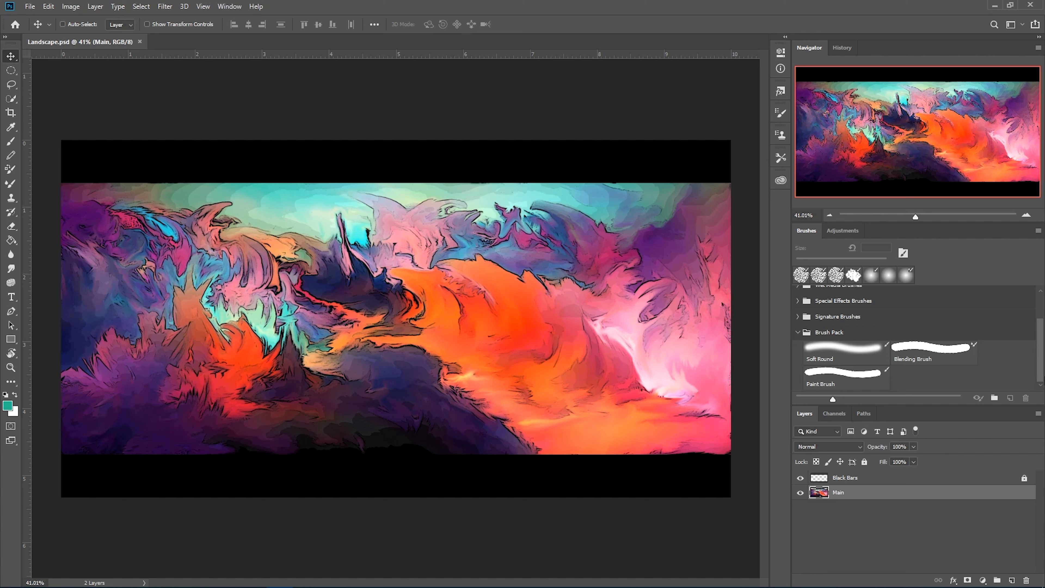
Choose the Paint Brush preset from the Brush Pack group.
click(839, 378)
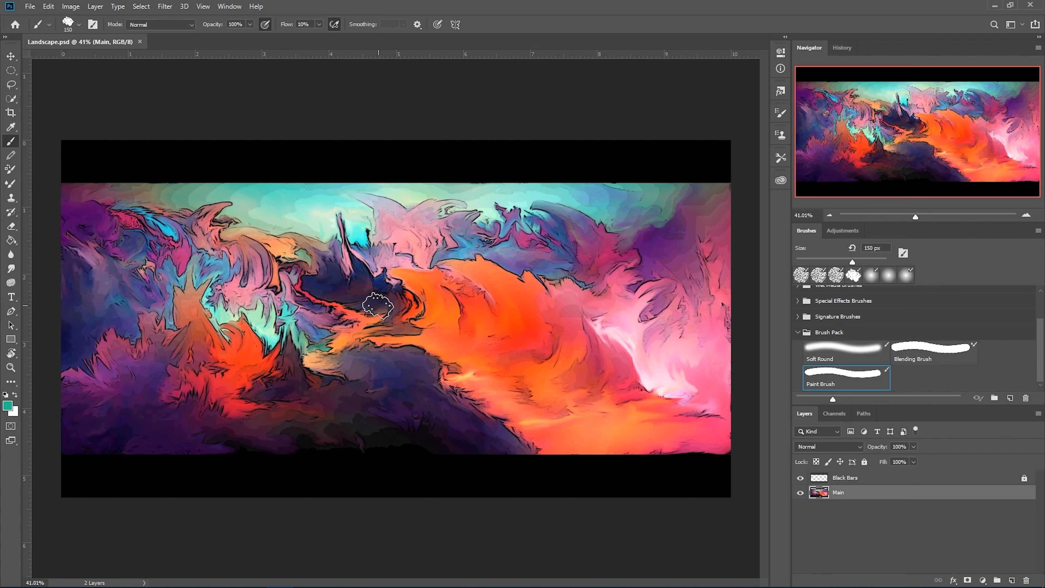
scroll(114, 362, up, 1)
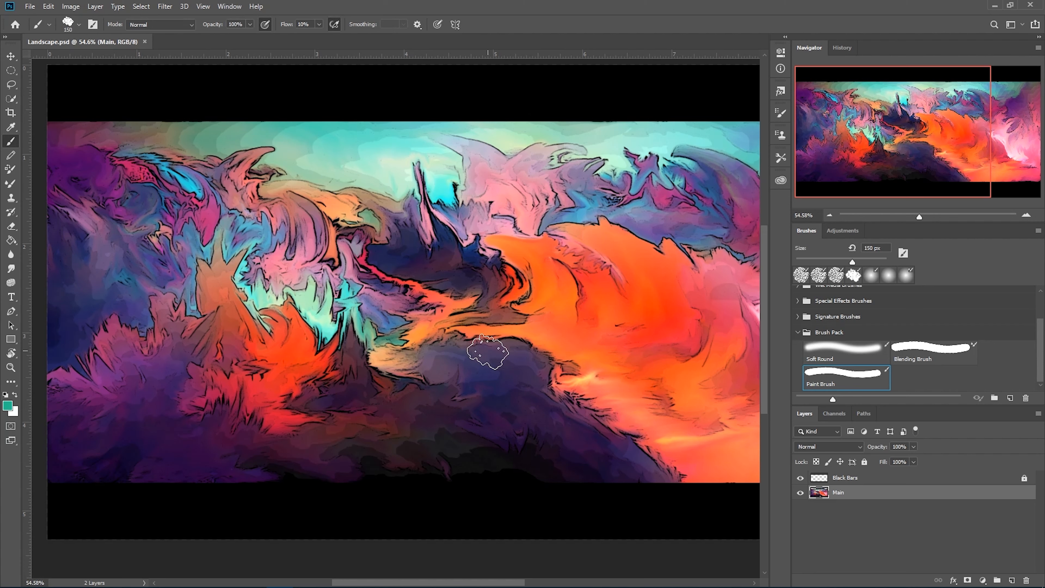
mouse_move(428, 231)
mouse_down()
mouse_move(473, 288)
mouse_move(521, 308)
mouse_move(436, 321)
mouse_move(466, 428)
mouse_move(490, 420)
mouse_up()
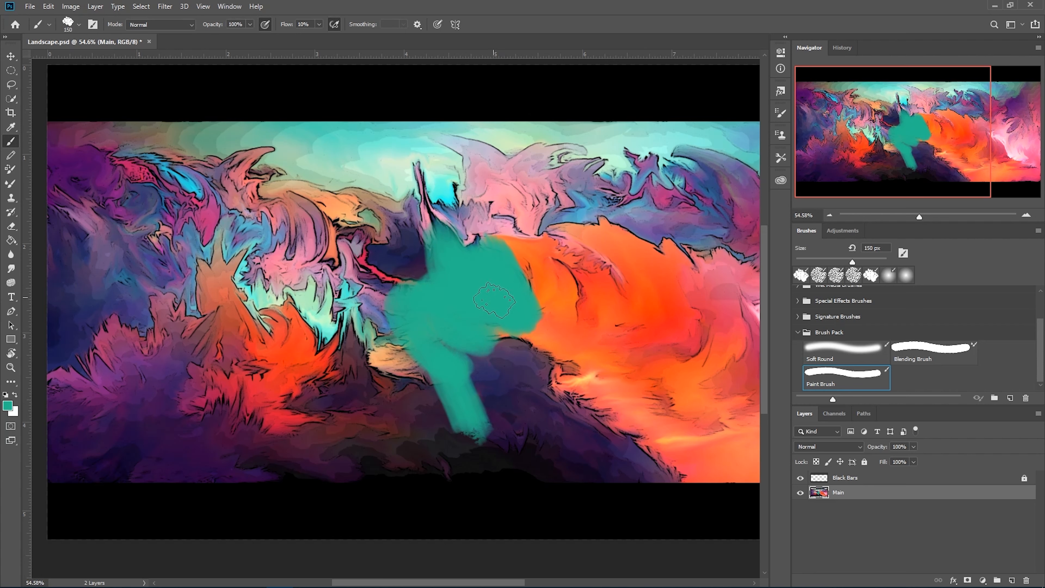
key(ctrl+z)
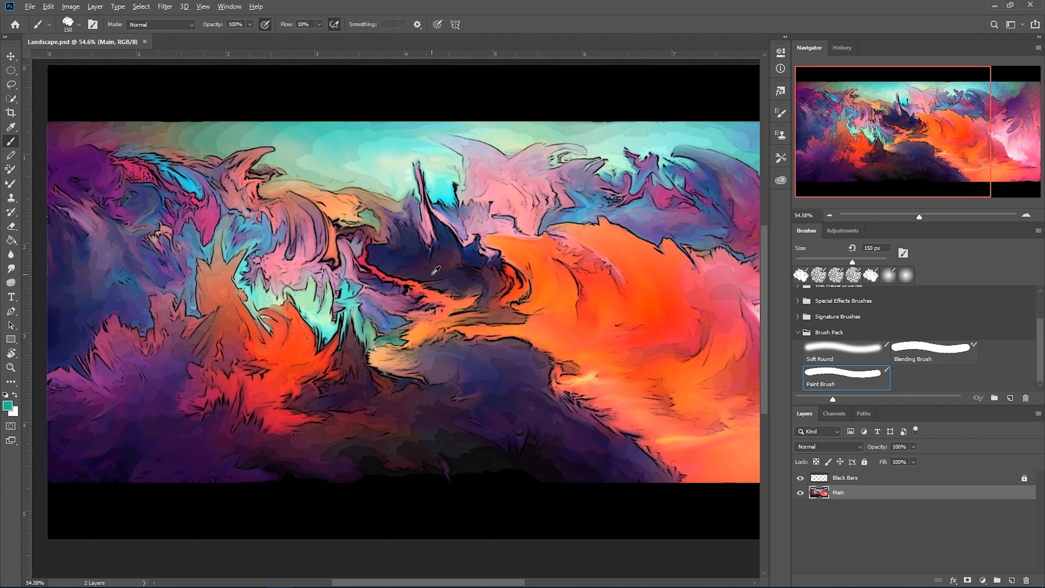
Sample an orange tone from the painting's orange cloud as the foreground color.
alt+click(434, 267)
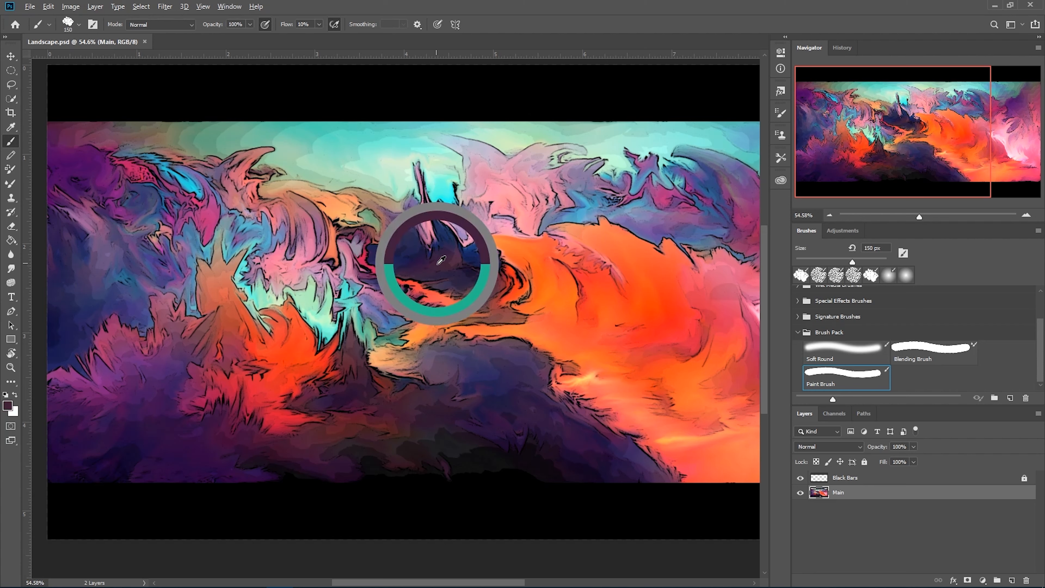
drag(442, 260, 533, 236)
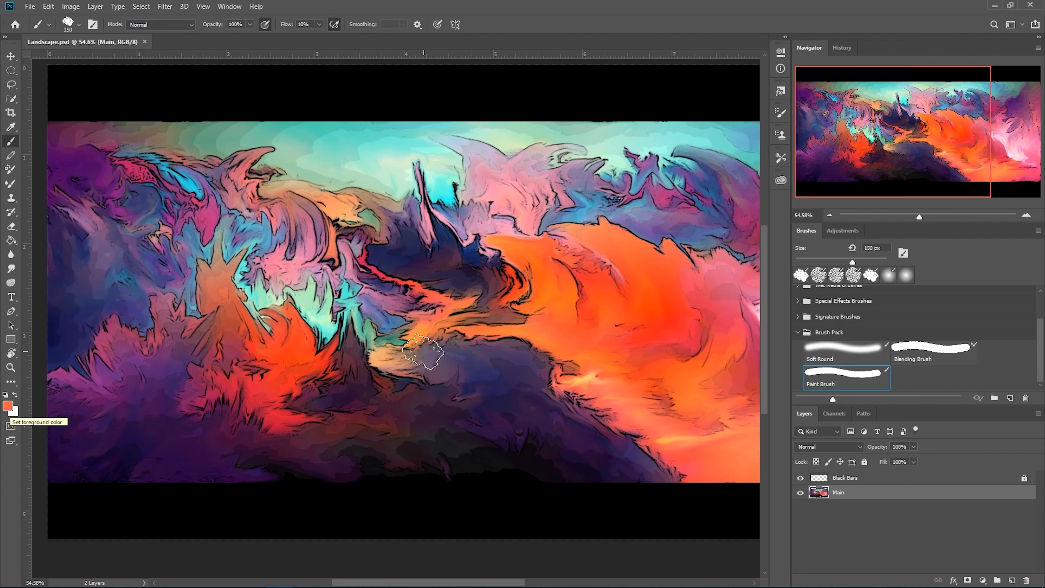
scroll(578, 296, down, 4)
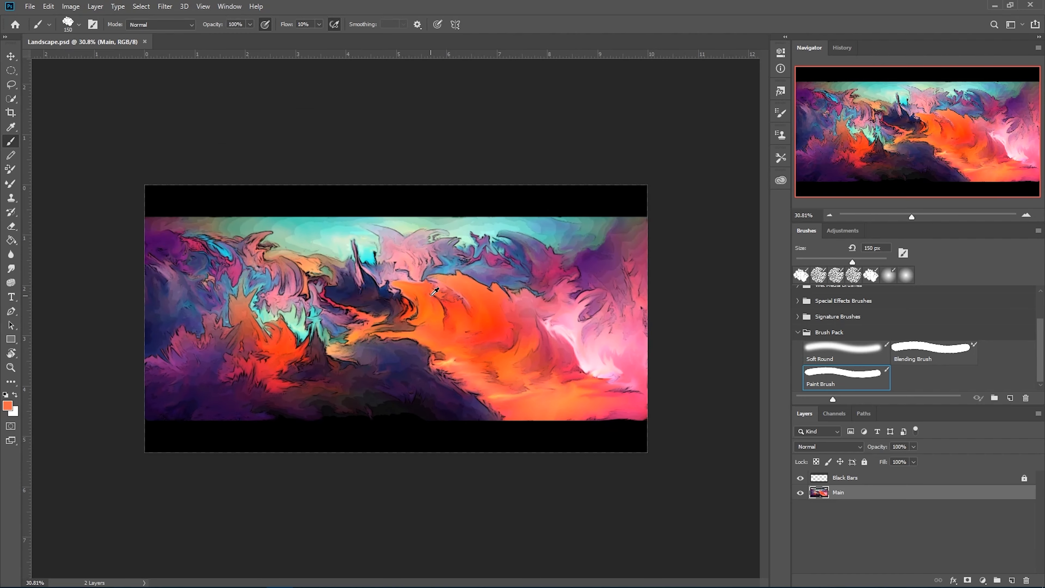
scroll(434, 294, up, 3)
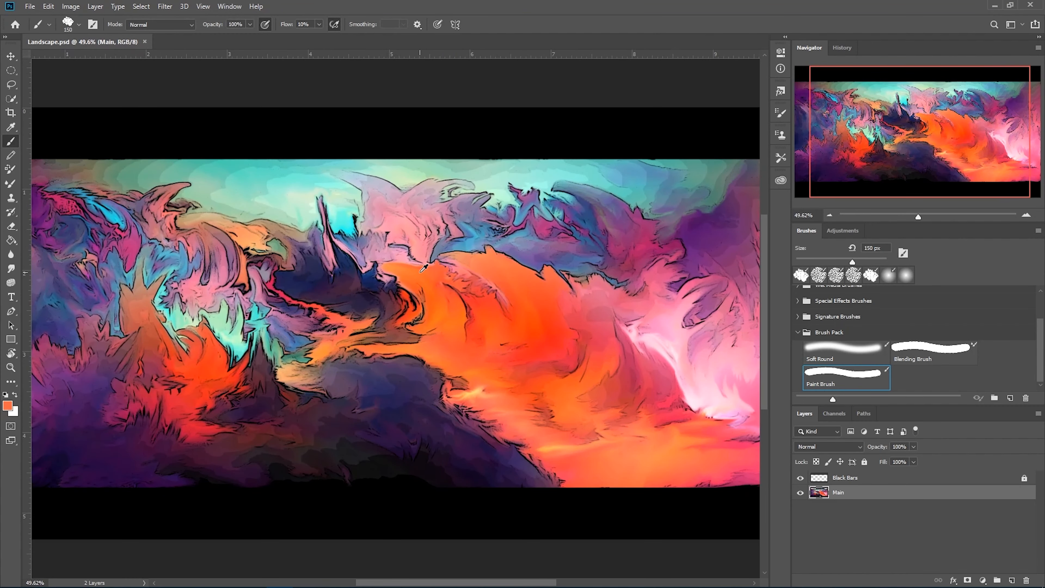
scroll(385, 293, up, 3)
scroll(463, 268, up, 3)
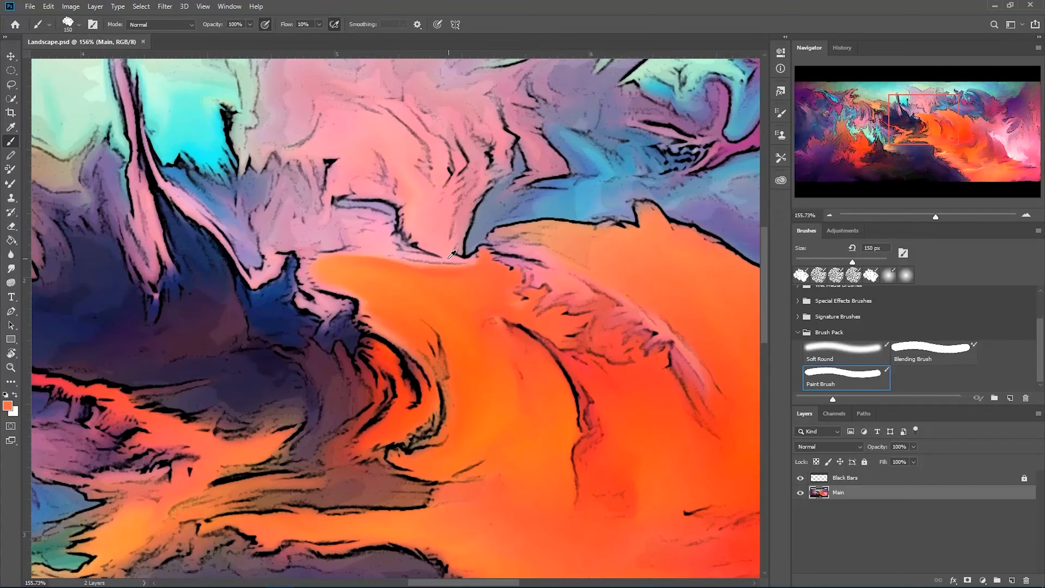
Reduce the brush size to 15 px and paint a short orange stroke along the orange cloud's upper edge.
key(bracketleft)
key(bracketleft)
key(bracketleft)
key(bracketleft)
key(bracketleft)
key(bracketleft)
key(bracketleft)
key(bracketleft)
key(bracketleft)
key(bracketleft)
key(bracketleft)
key(bracketleft)
key(bracketleft)
key(bracketleft)
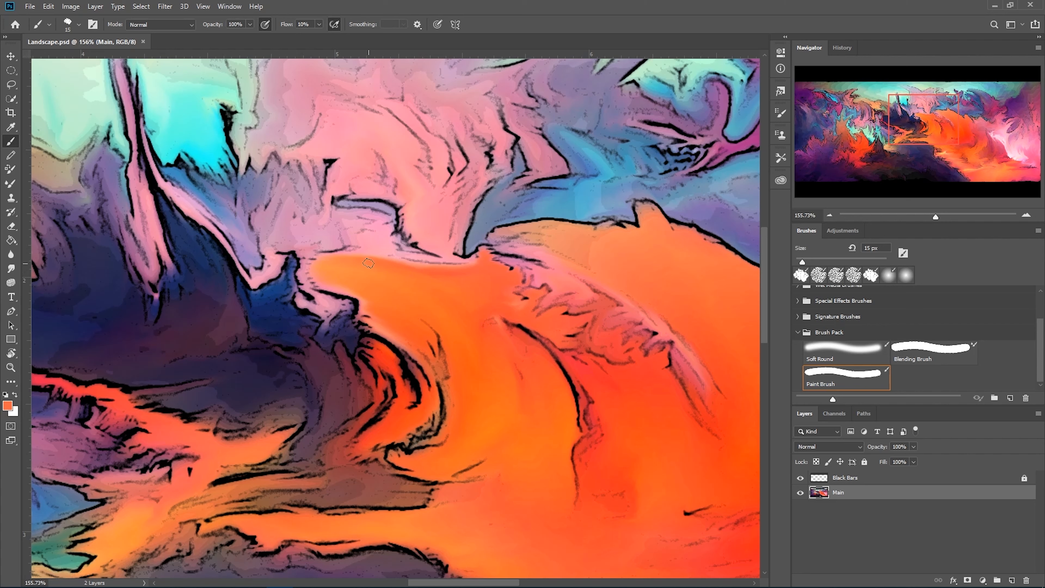
drag(375, 264, 393, 268)
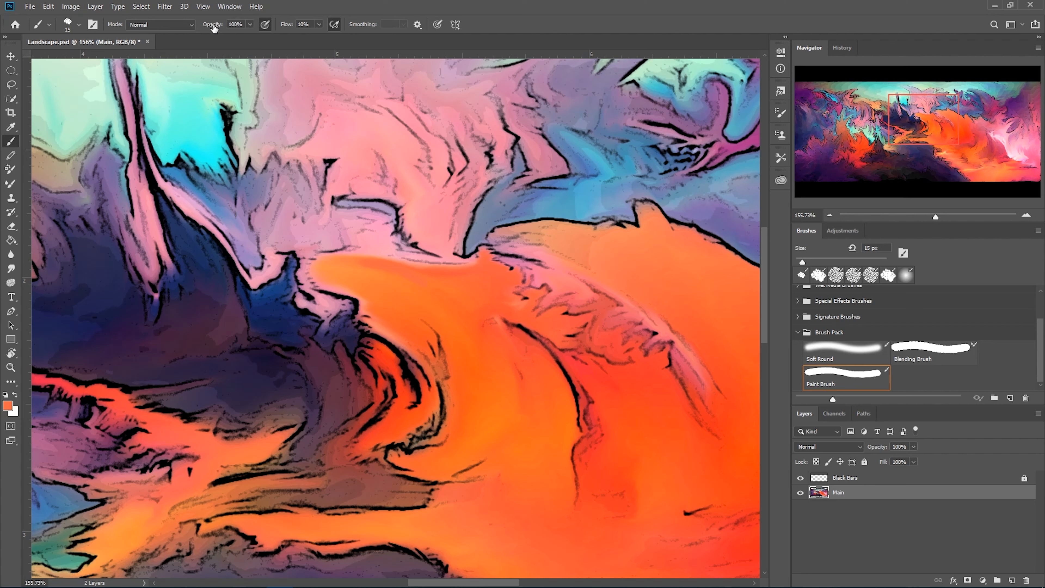
Set the brush to 60% opacity and 25 px, and paint sampled orange below the orange cloud's upper edge.
drag(216, 25, 194, 35)
scroll(203, 360, up, 1)
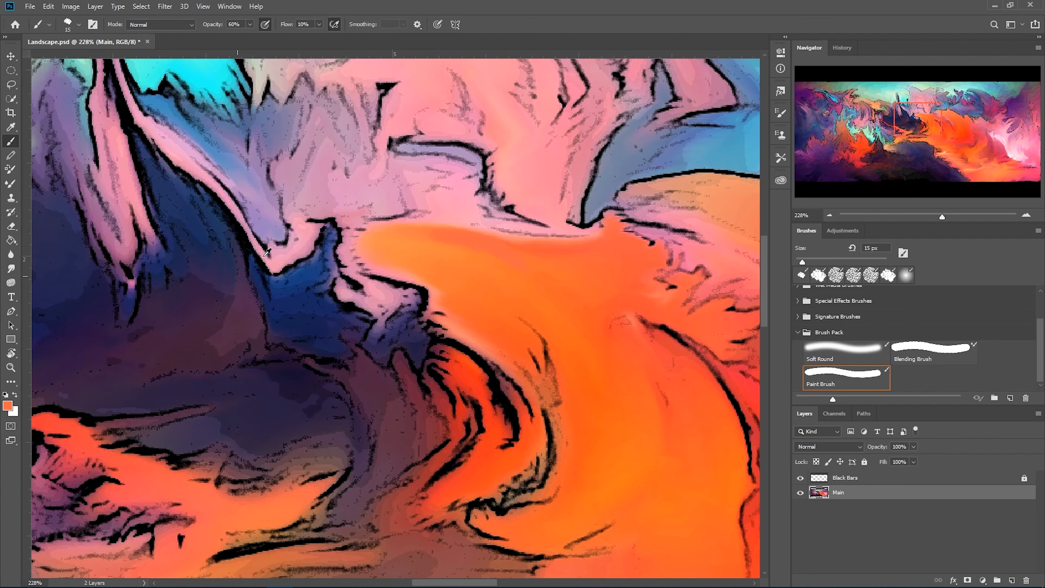
scroll(643, 290, up, 1)
scroll(729, 263, up, 1)
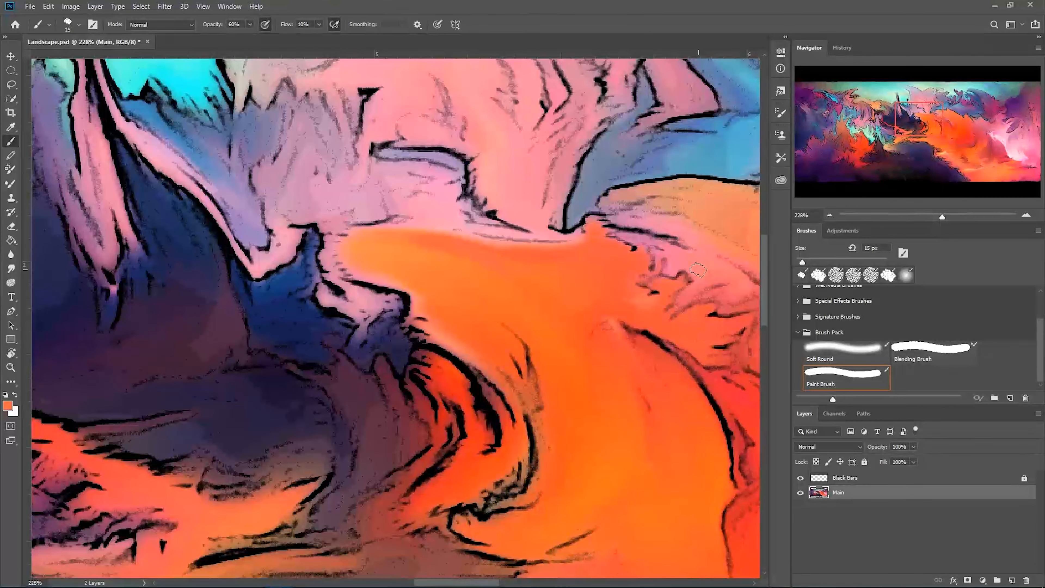
key(bracketright)
key(bracketright)
alt+click(406, 233)
drag(408, 241, 484, 270)
Sample the nearby red-orange and paint fine strokes along the orange cloud's upper left edge, reducing the brush to 9 px.
alt+click(480, 250)
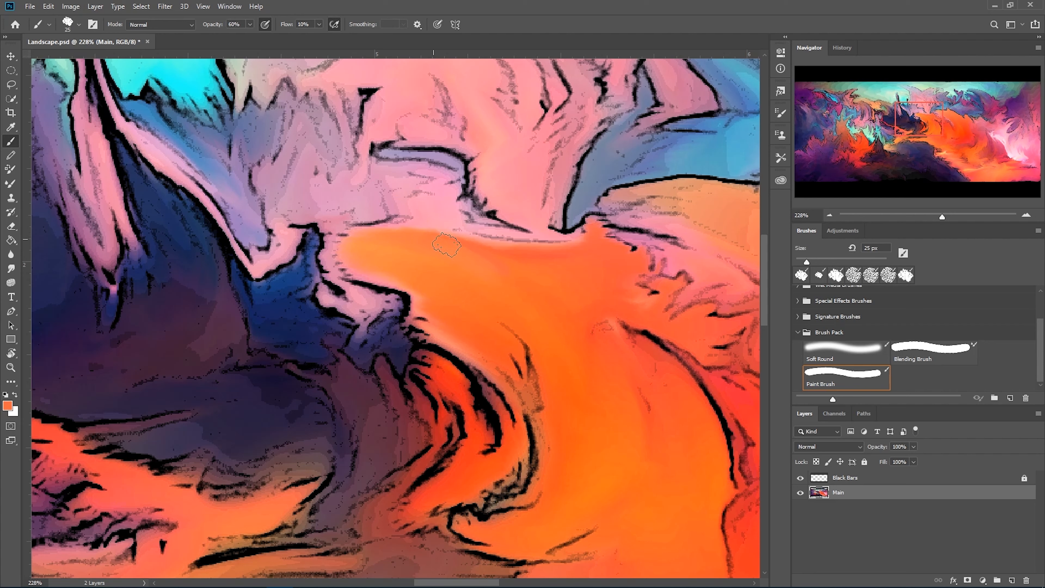
key(bracketleft)
key(bracketleft)
key(bracketleft)
drag(403, 239, 456, 255)
drag(366, 237, 397, 235)
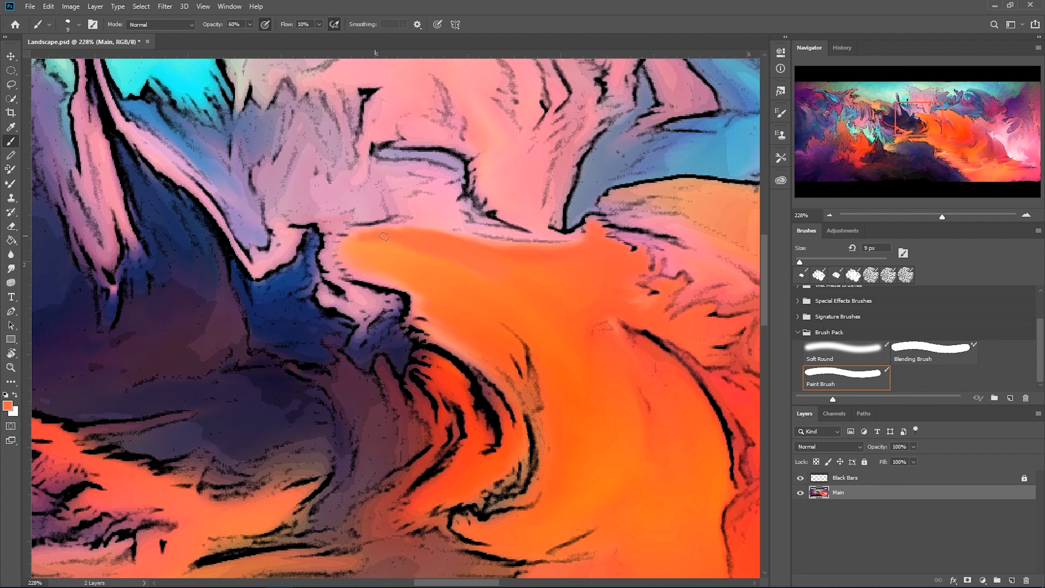
Extend the red-orange shading into the middle of the orange cloud with a 25 px brush, resample it, and enlarge the brush to 35 px.
key(bracketright)
key(bracketright)
key(bracketright)
key(bracketright)
click(469, 242)
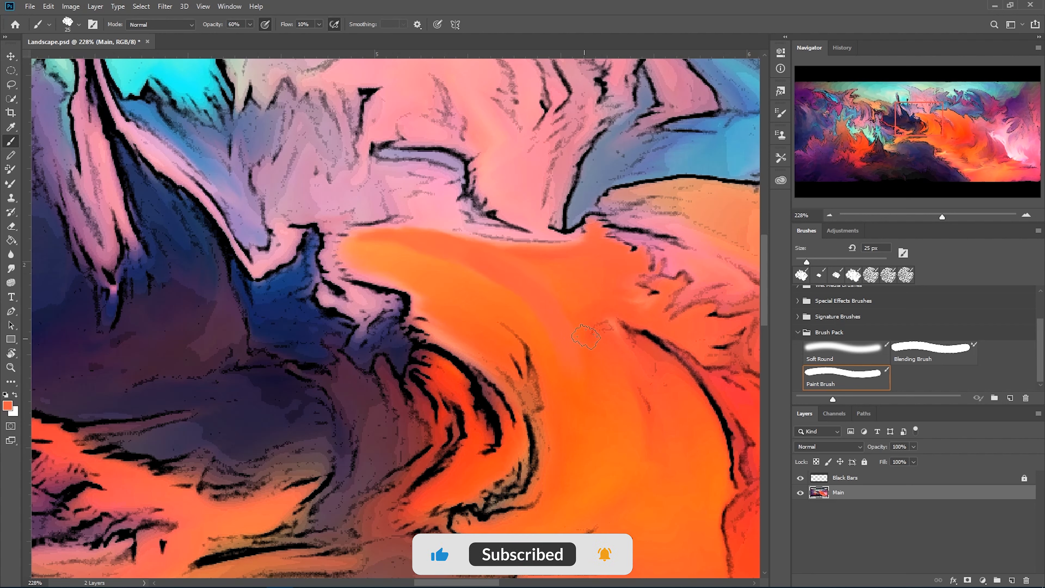
alt+click(543, 247)
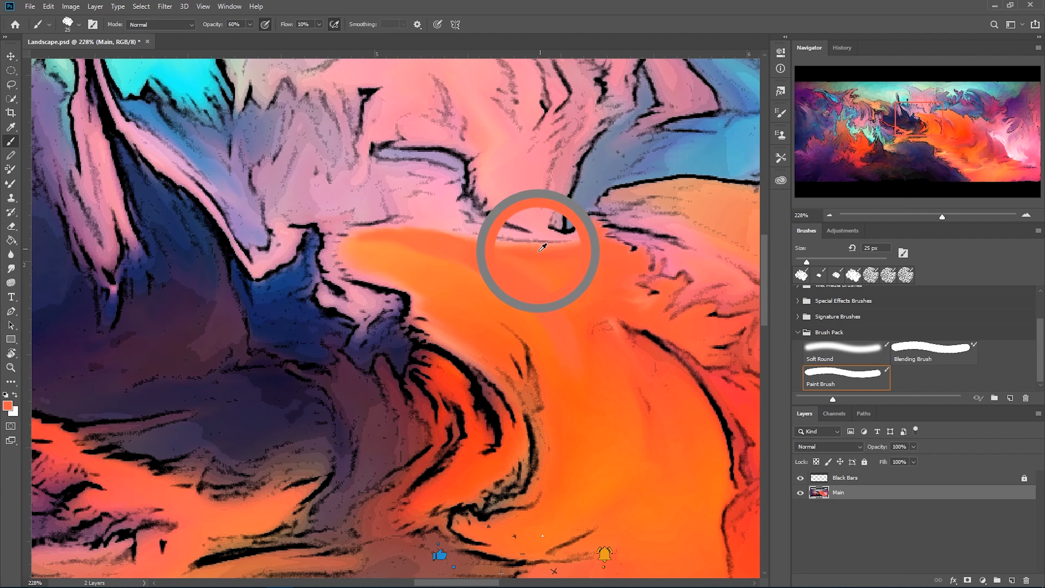
key(bracketright)
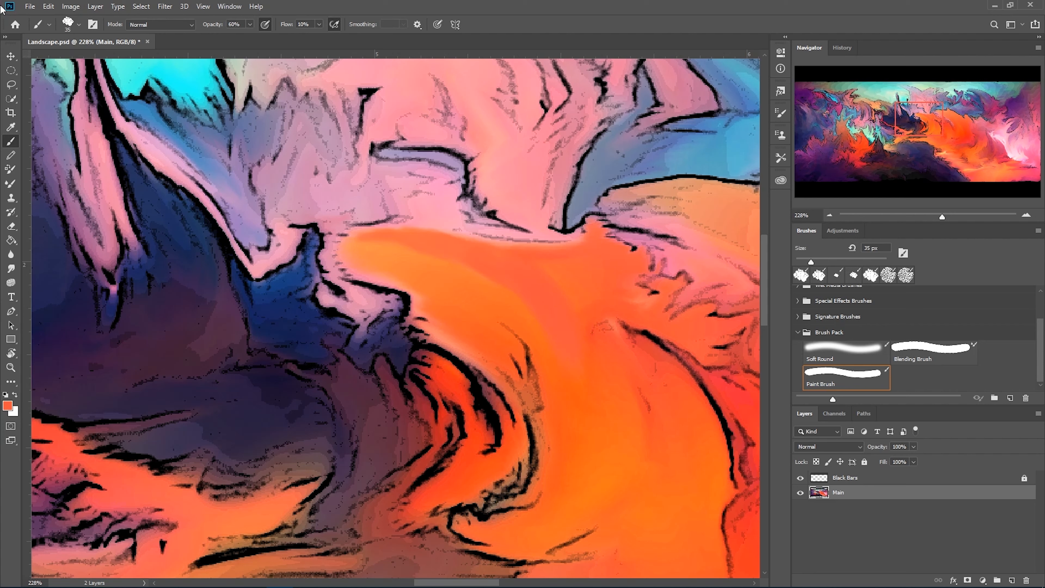
Paint sampled light orange from the cloud's left tip down along its curve at 35 px, and touch up the tip at 20 px.
key(alt)
scroll(460, 259, down, 3)
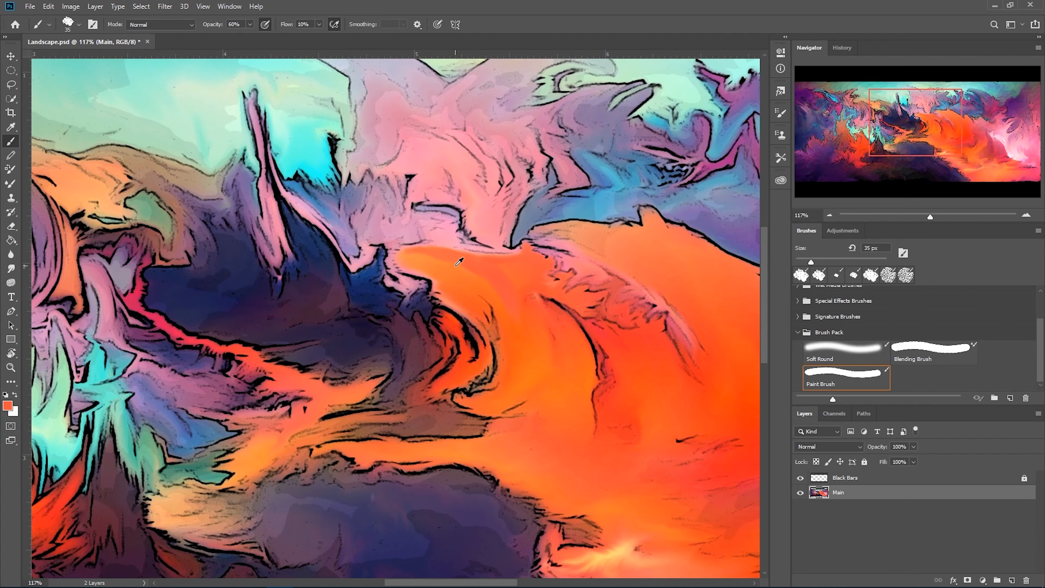
scroll(459, 262, up, 3)
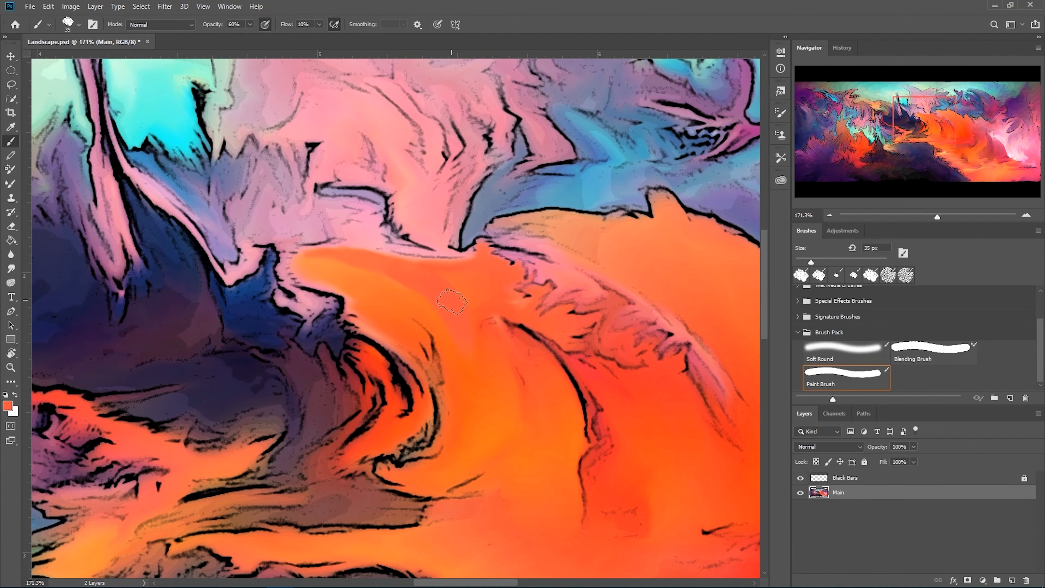
alt+click(422, 296)
alt+click(339, 265)
drag(334, 266, 428, 330)
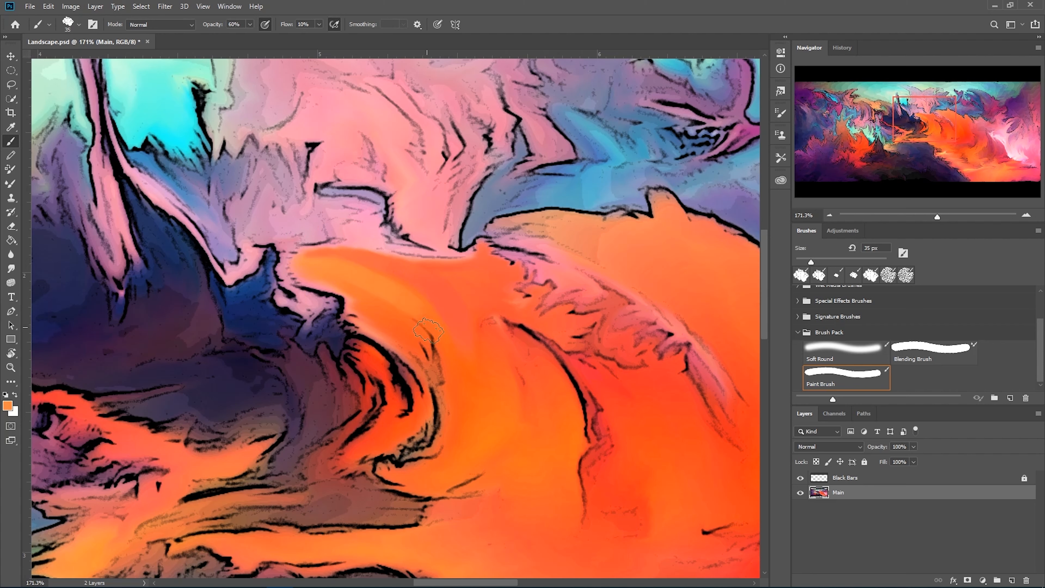
key(bracketleft)
key(bracketleft)
mouse_move(308, 261)
mouse_down()
mouse_move(393, 309)
mouse_move(389, 299)
mouse_move(411, 296)
mouse_move(441, 335)
mouse_move(329, 262)
mouse_up()
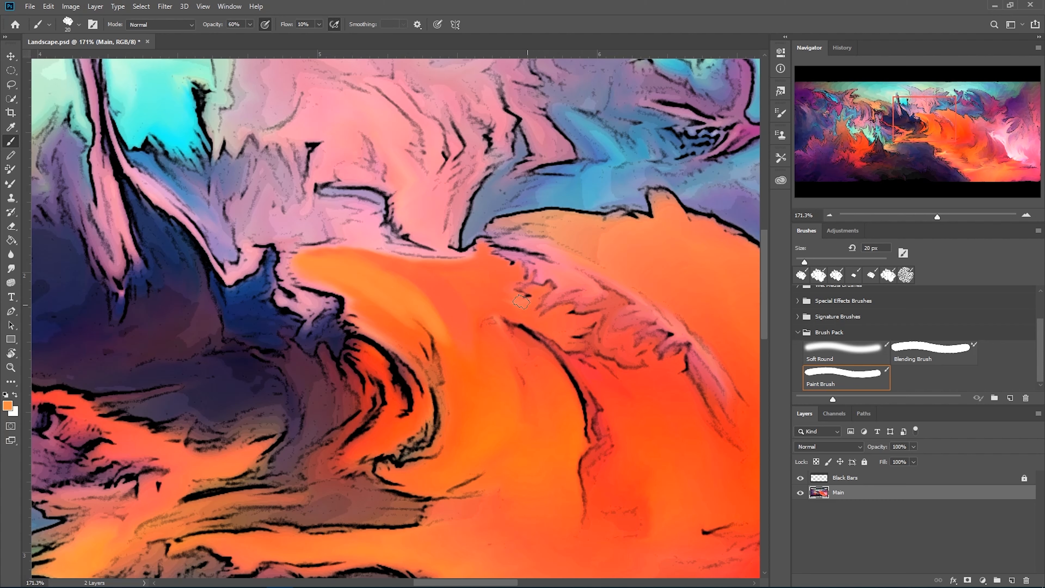
Sample a deeper red-orange beside the dark line and shade the middle and upper part of the cloud with a 30 px brush.
alt+click(445, 283)
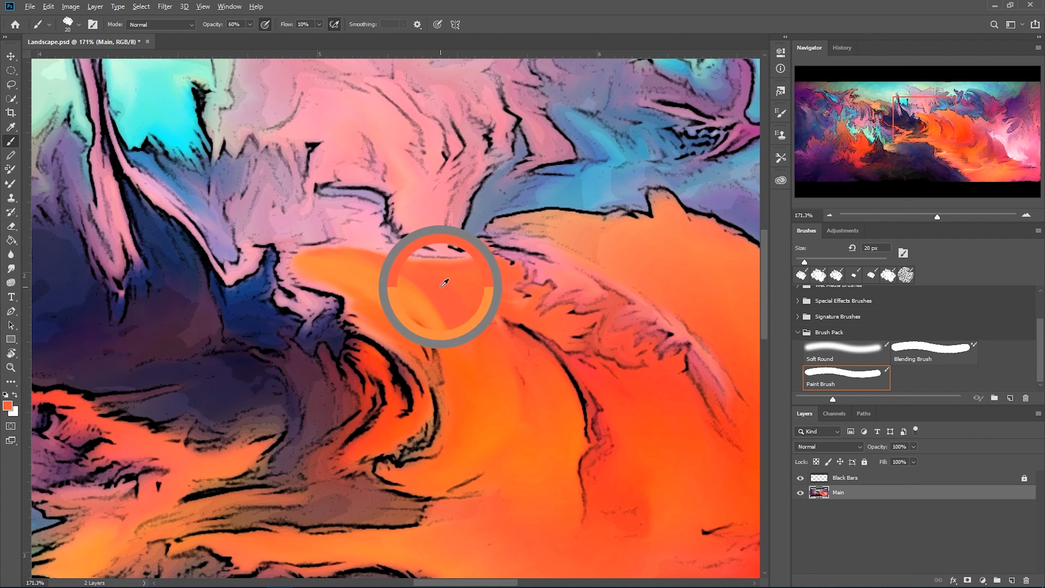
alt+click(512, 327)
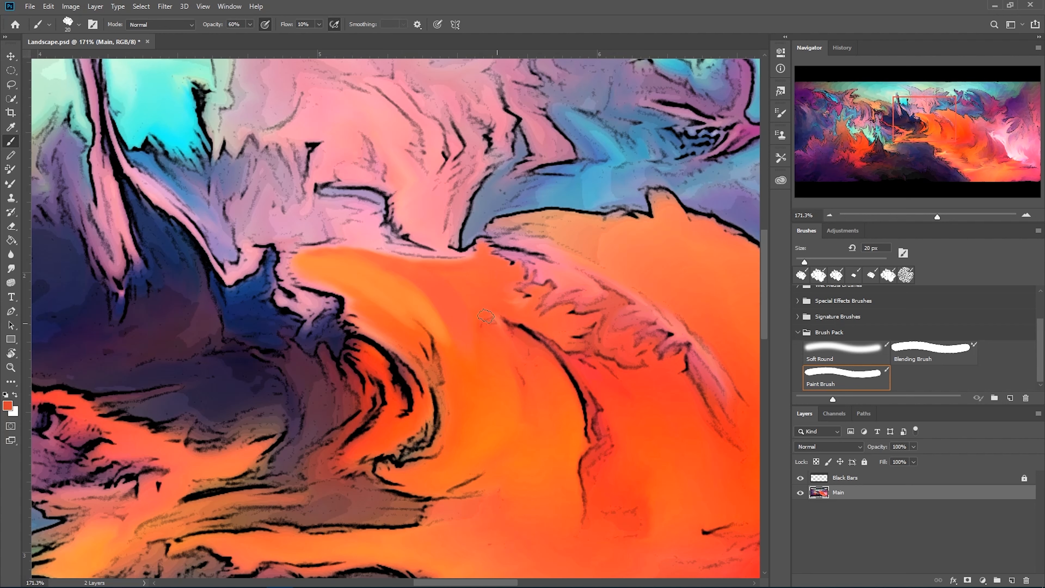
key(bracketright)
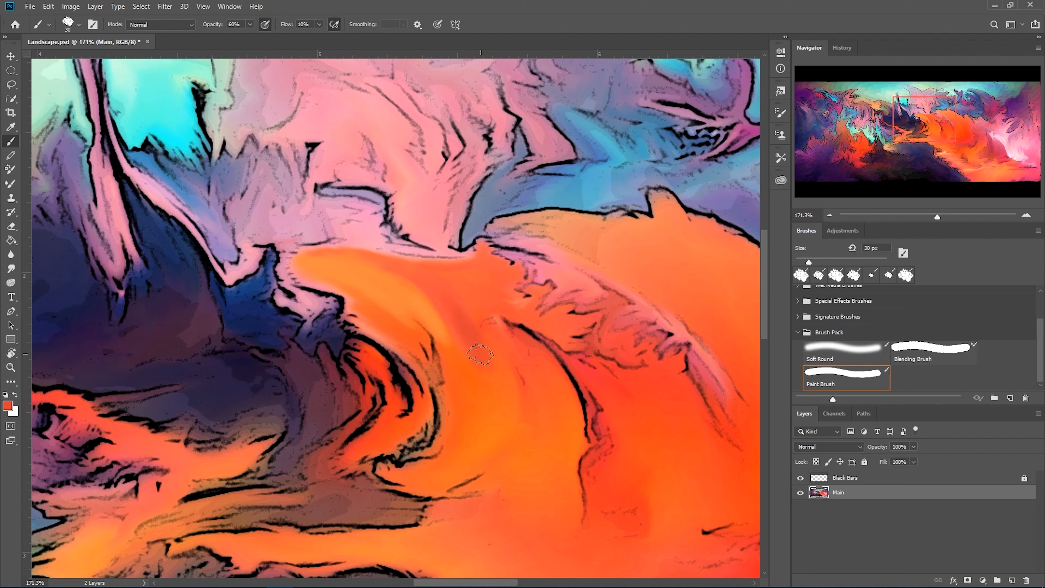
mouse_move(484, 335)
mouse_down()
mouse_move(468, 314)
mouse_move(511, 313)
mouse_up()
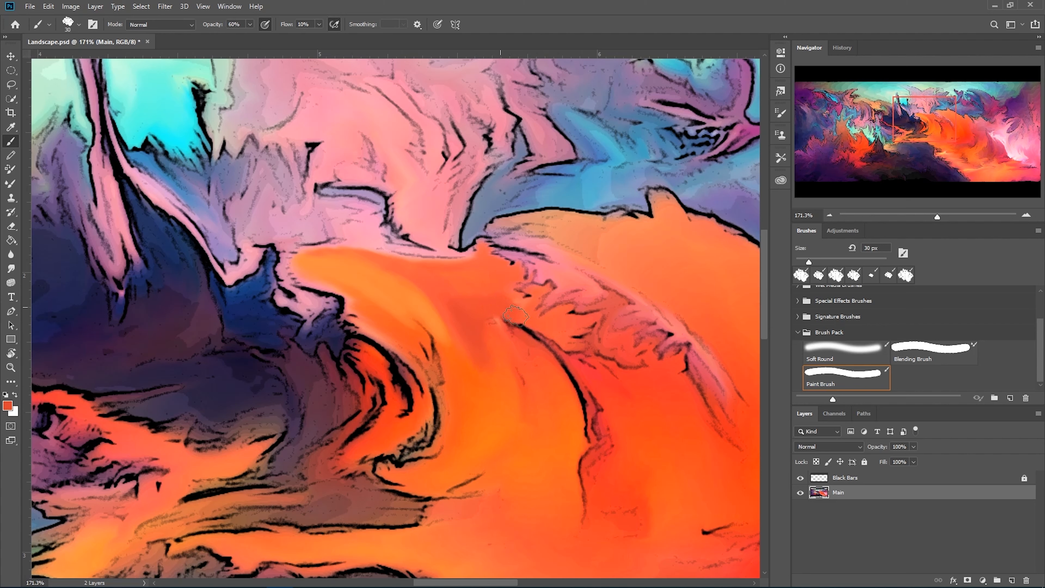
drag(462, 294, 396, 264)
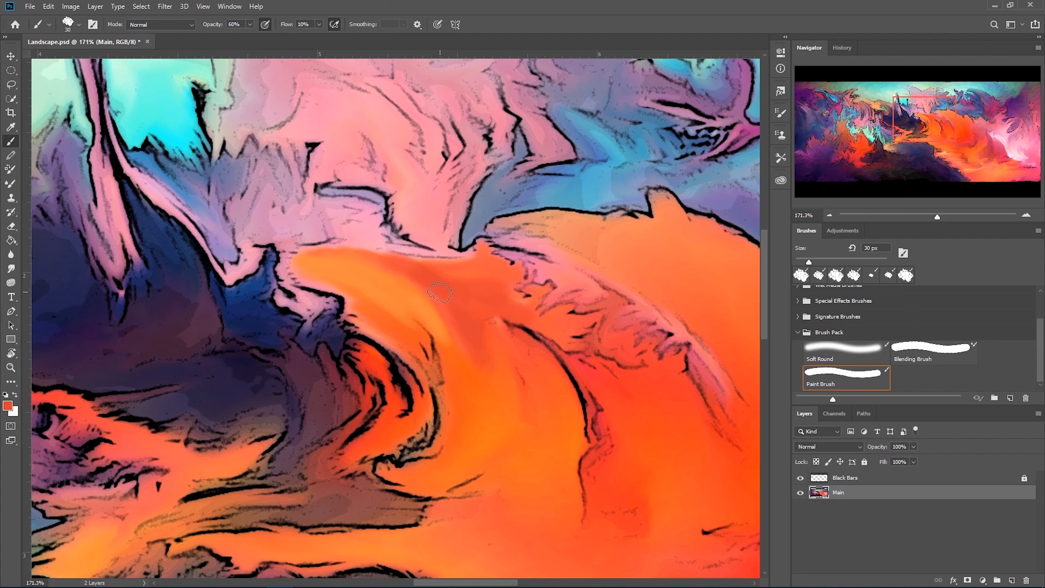
Sample light orange at the edge of the shading and extend the bright curved band downward with a 30 px brush.
key(bracketleft)
key(bracketleft)
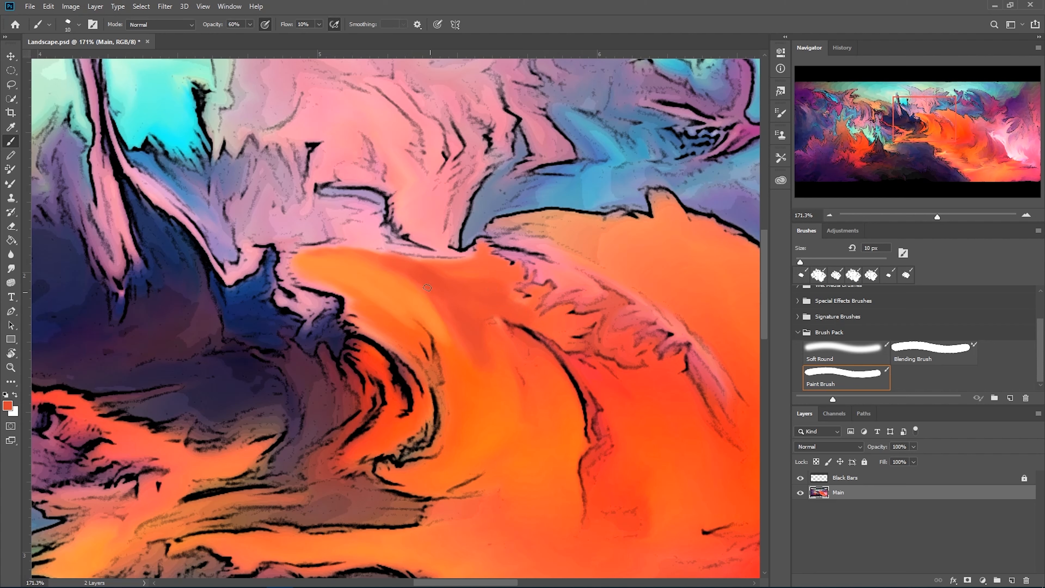
alt+click(439, 318)
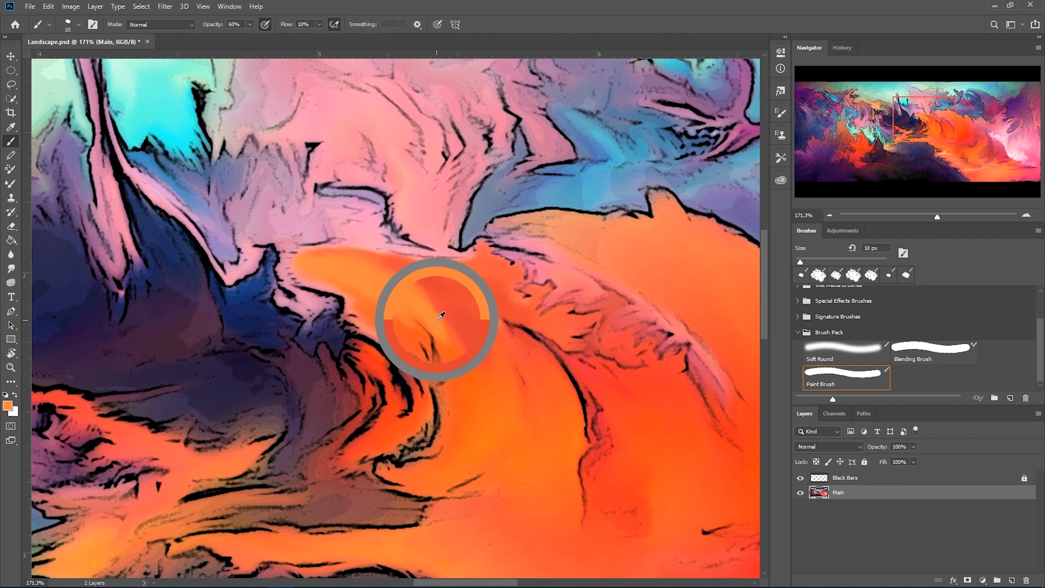
key(bracketright)
key(bracketright)
drag(445, 338, 462, 388)
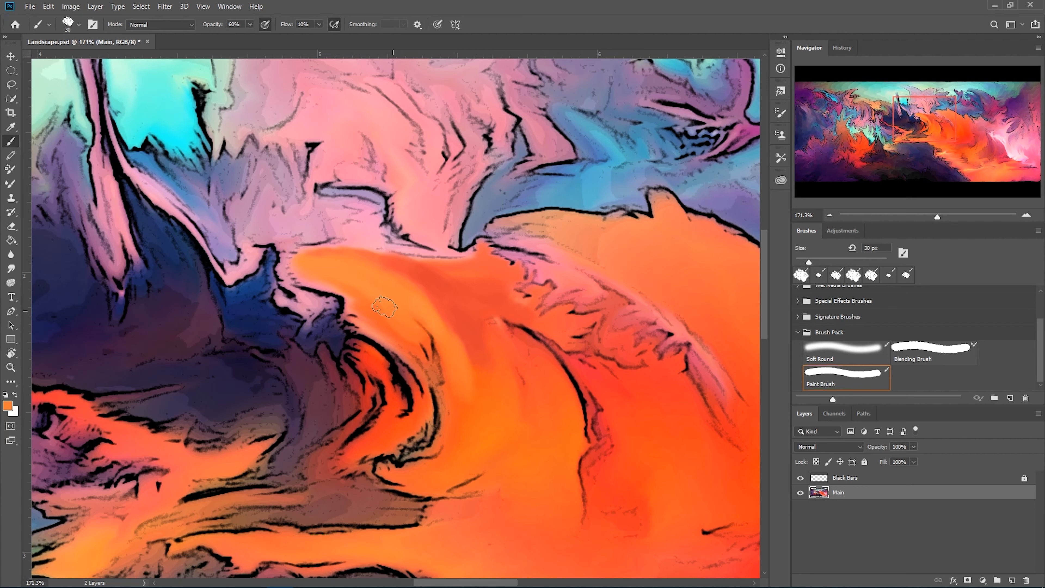
Sample tones around the curved band and dark line, and paint red shading from the line's upper end downward beside it.
alt+click(370, 306)
alt+click(397, 291)
alt+click(455, 348)
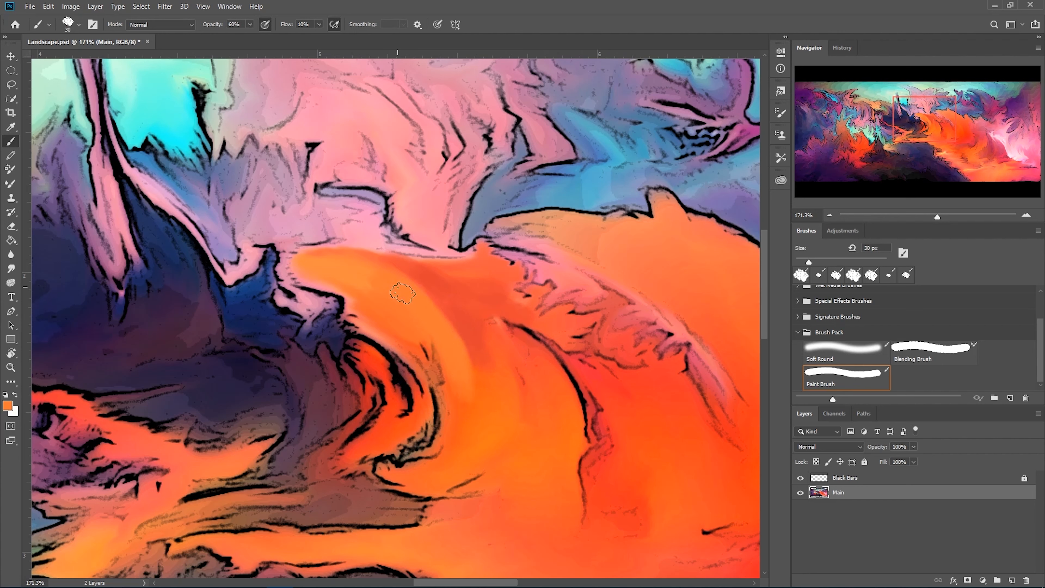
alt+click(478, 342)
alt+click(561, 347)
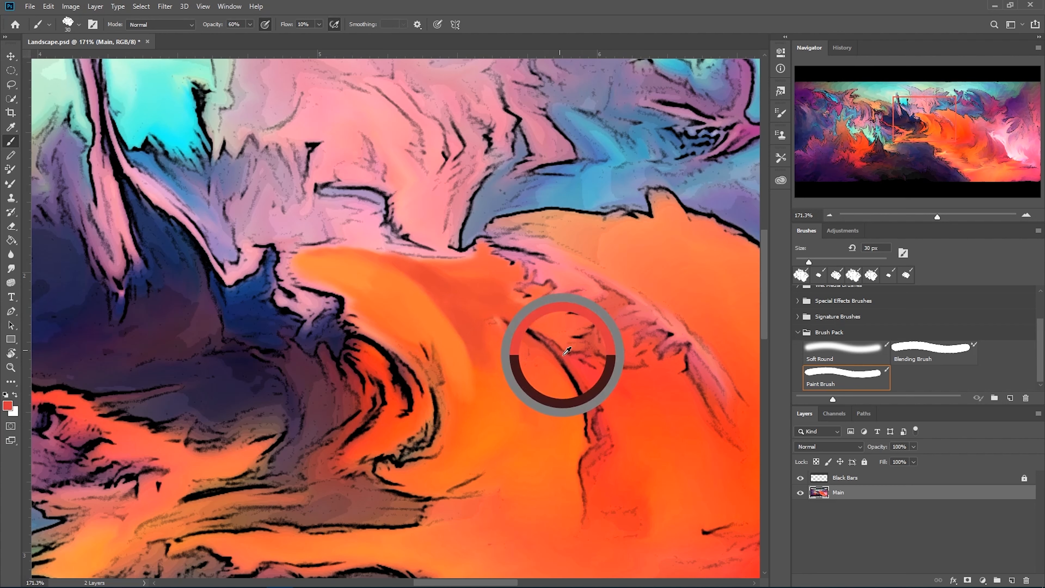
mouse_move(485, 338)
mouse_down()
mouse_move(535, 375)
mouse_move(538, 401)
mouse_up()
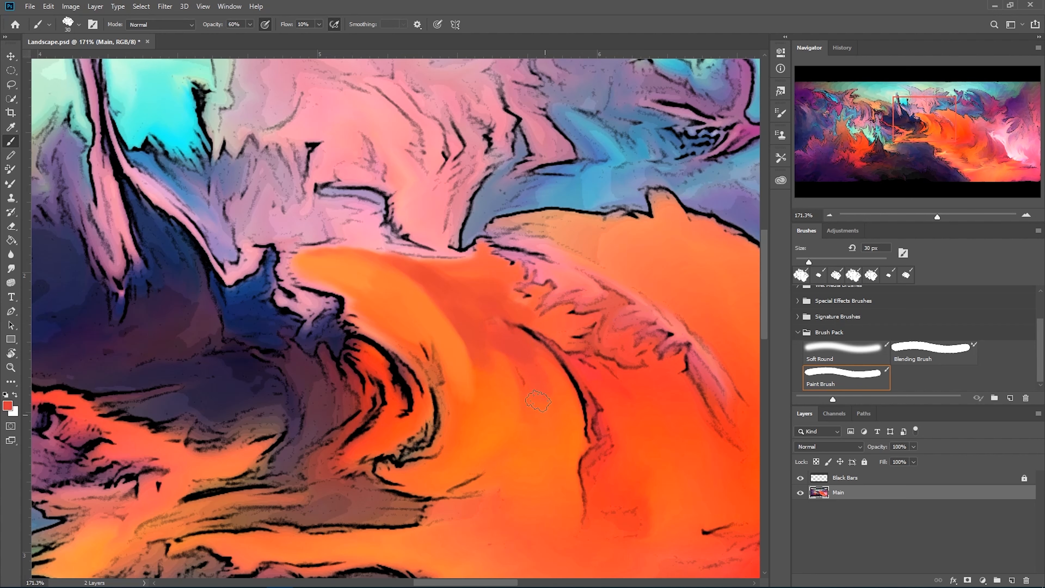
scroll(490, 333, down, 6)
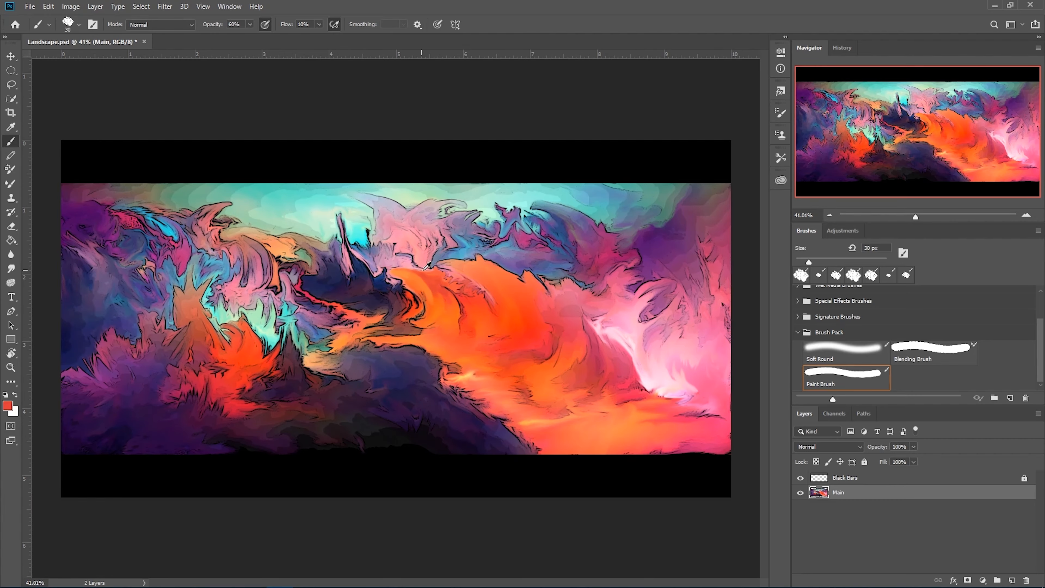
scroll(435, 276, up, 3)
scroll(434, 282, up, 4)
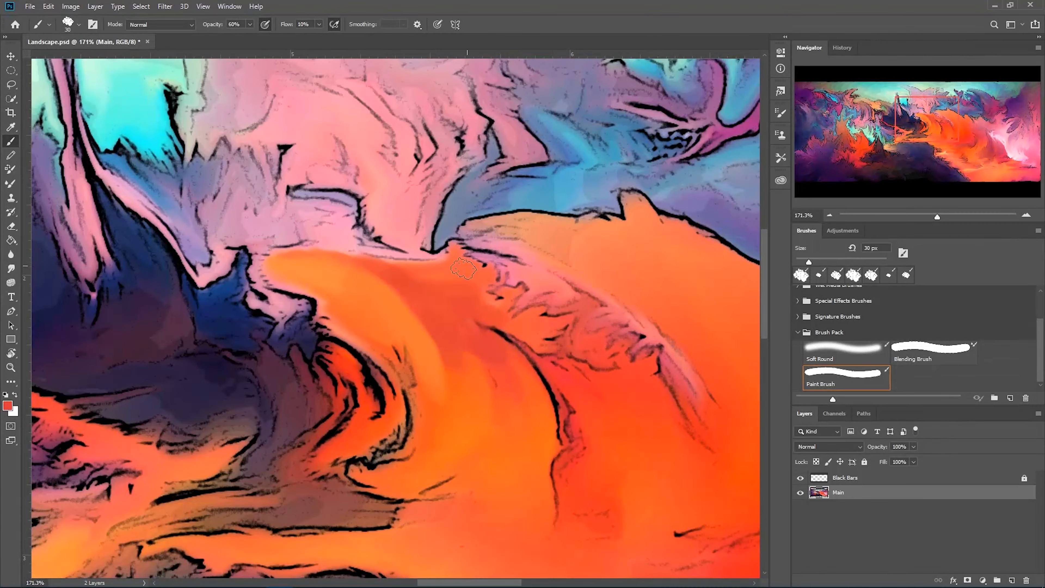
Extend the red shading up beside the dark line to its upper end with the 30 px brush.
mouse_move(511, 384)
mouse_down()
mouse_move(541, 415)
mouse_move(538, 432)
mouse_move(507, 397)
mouse_move(487, 331)
mouse_up()
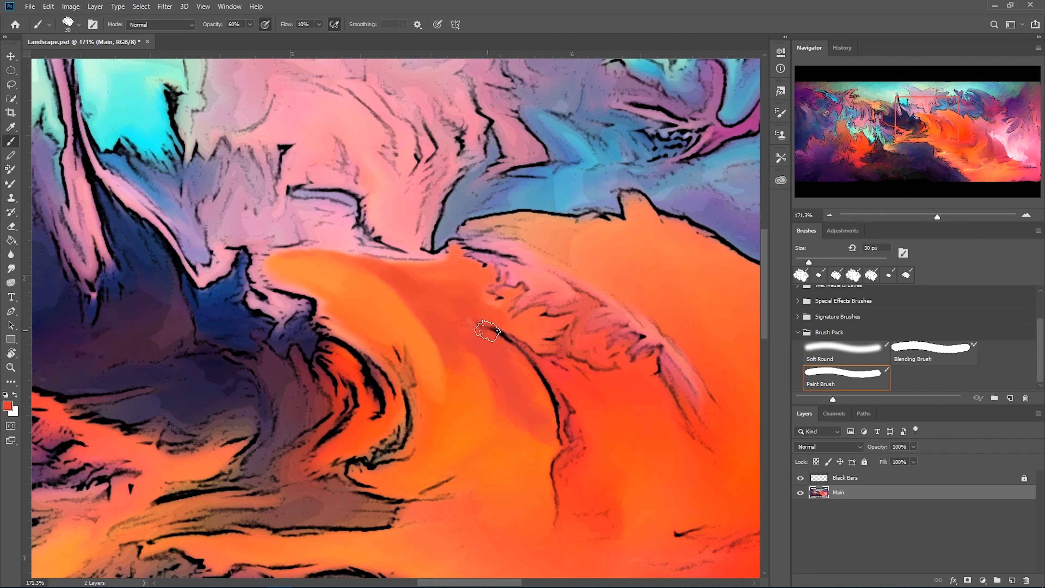
scroll(487, 331, down, 5)
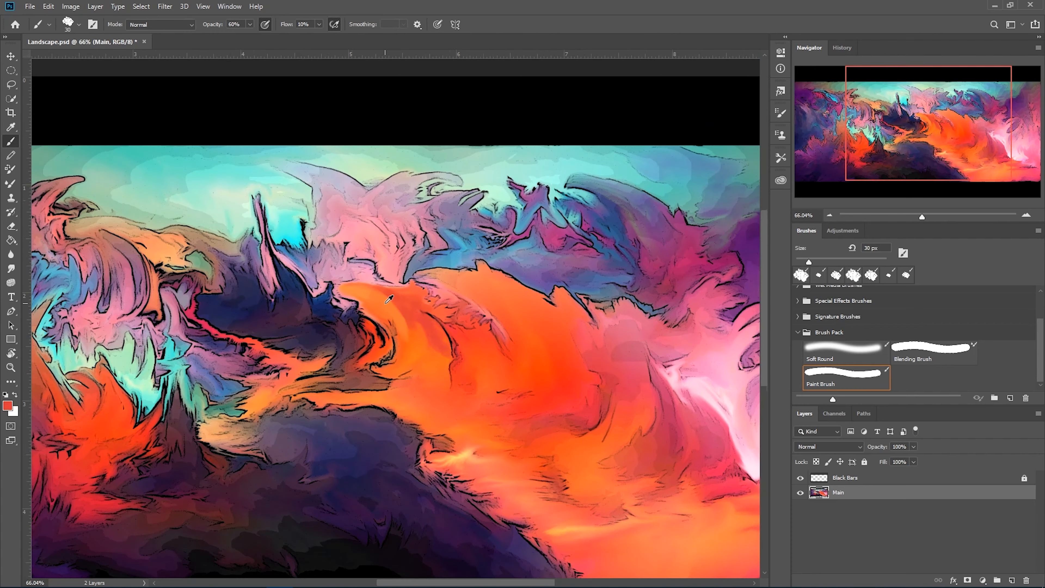
scroll(389, 300, down, 3)
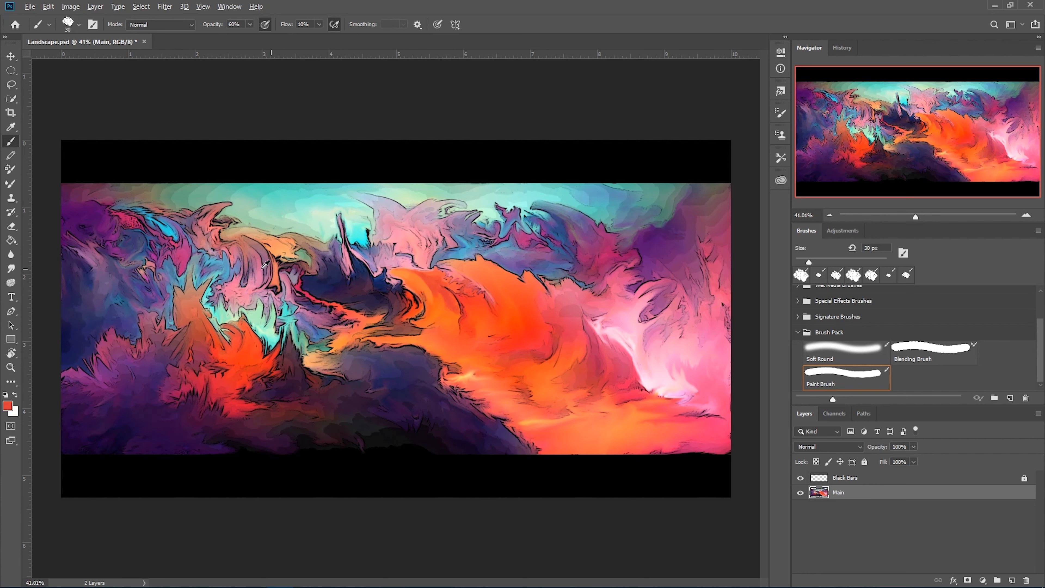
Examine the overall composition of the painting, comparing the orange cloud with the surrounding areas.
alt+scroll(288, 274, up, 3)
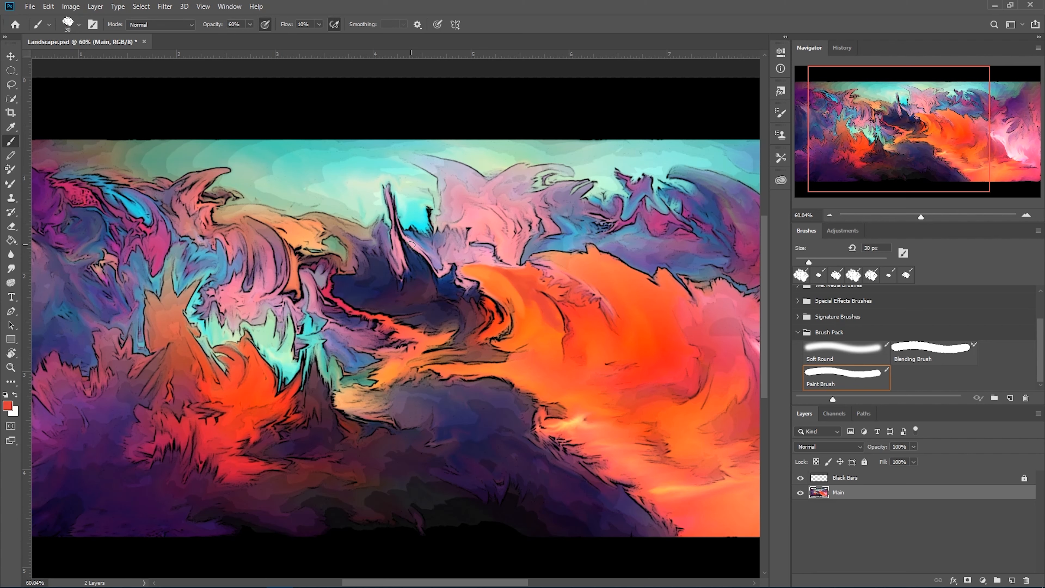
scroll(368, 443, down, 2)
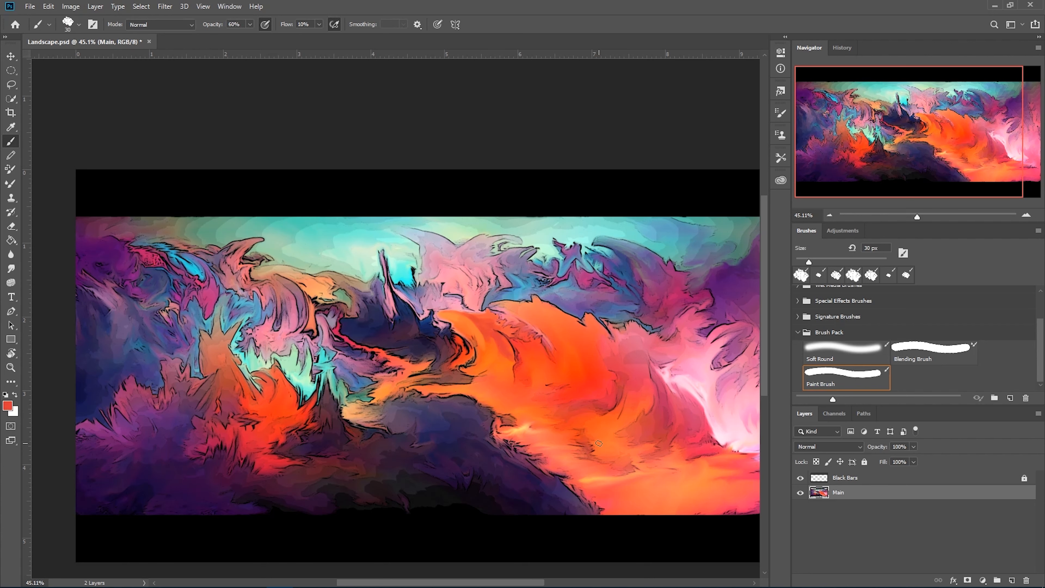
scroll(461, 474, down, 1)
scroll(416, 462, up, 1)
scroll(321, 447, up, 1)
scroll(324, 442, down, 1)
scroll(333, 433, down, 1)
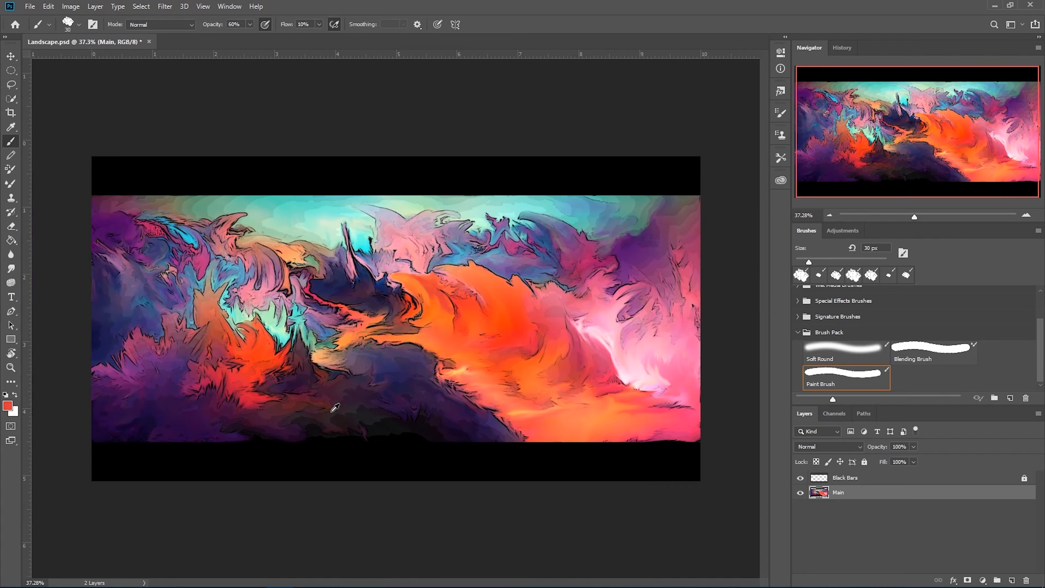
scroll(349, 428, up, 1)
scroll(306, 469, up, 1)
scroll(296, 467, down, 1)
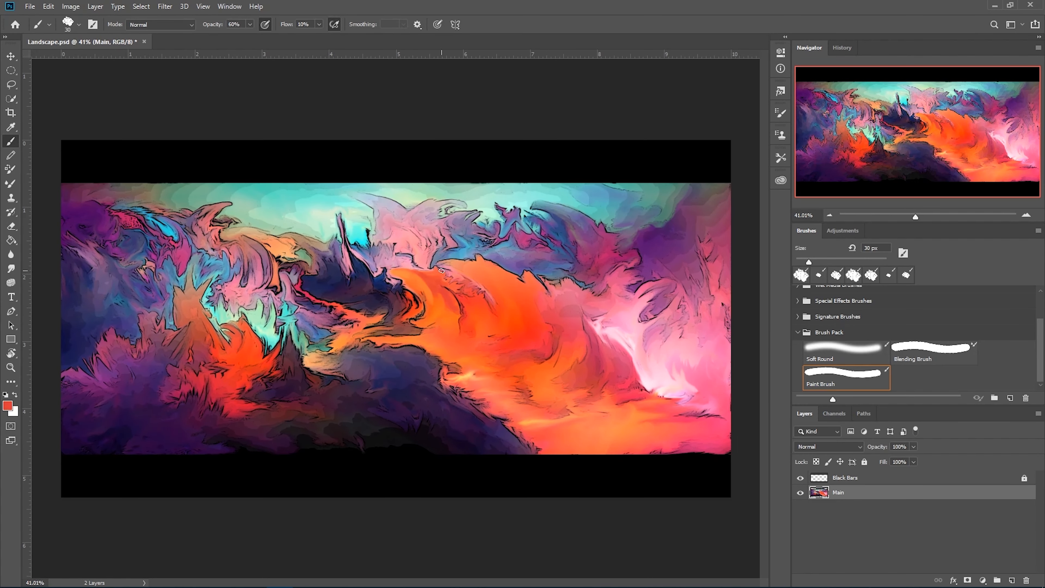
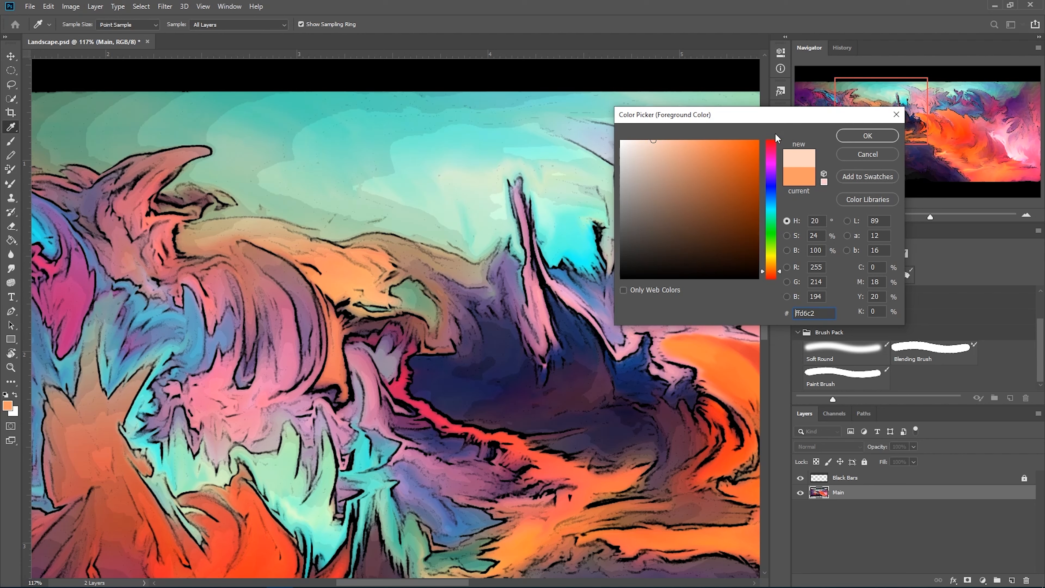
Set the foreground color to #ffd6c2 and paint pale highlights along the crest of the orange ridge beneath the teal sky.
click(866, 136)
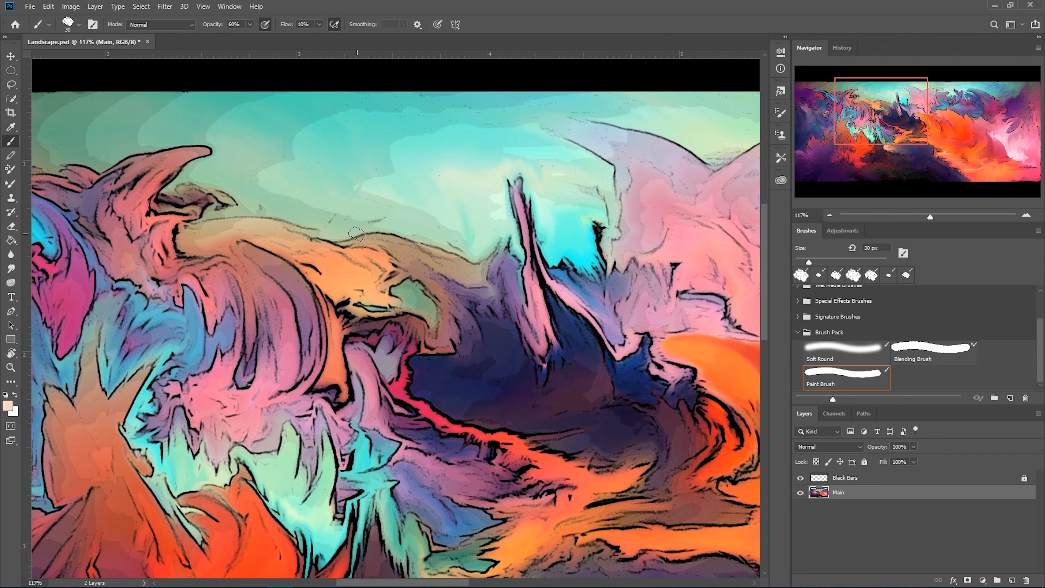
mouse_move(330, 251)
mouse_down()
mouse_move(364, 262)
mouse_move(414, 248)
mouse_move(459, 267)
mouse_move(395, 244)
mouse_move(401, 251)
mouse_up()
mouse_move(289, 238)
mouse_down()
mouse_move(247, 224)
mouse_move(299, 267)
mouse_up()
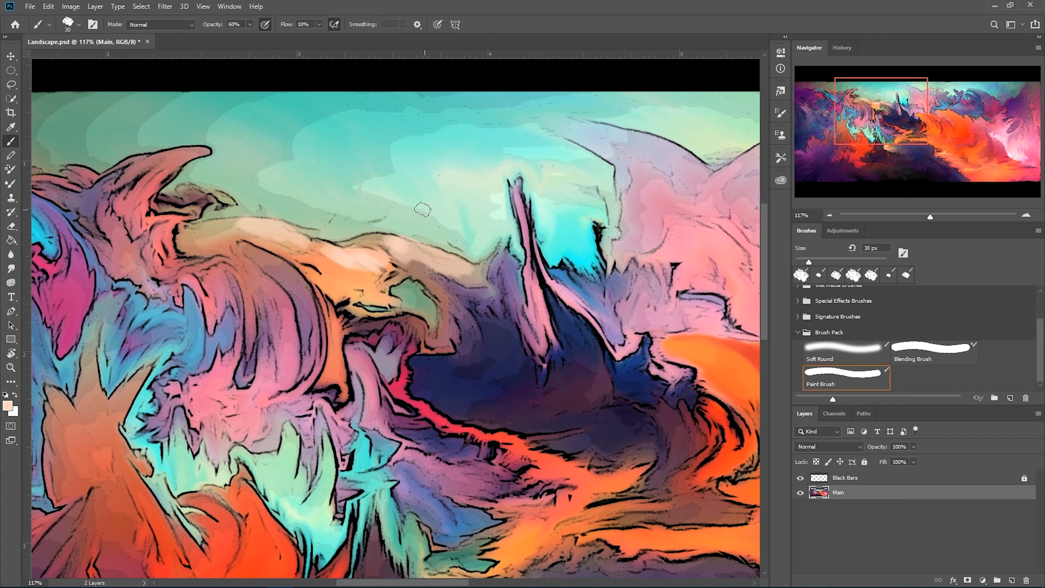
Paint a pale peach highlight over the orange face in the middle of the ridge with the 30 px brush.
scroll(594, 202, down, 3)
scroll(575, 208, down, 1)
scroll(568, 210, up, 4)
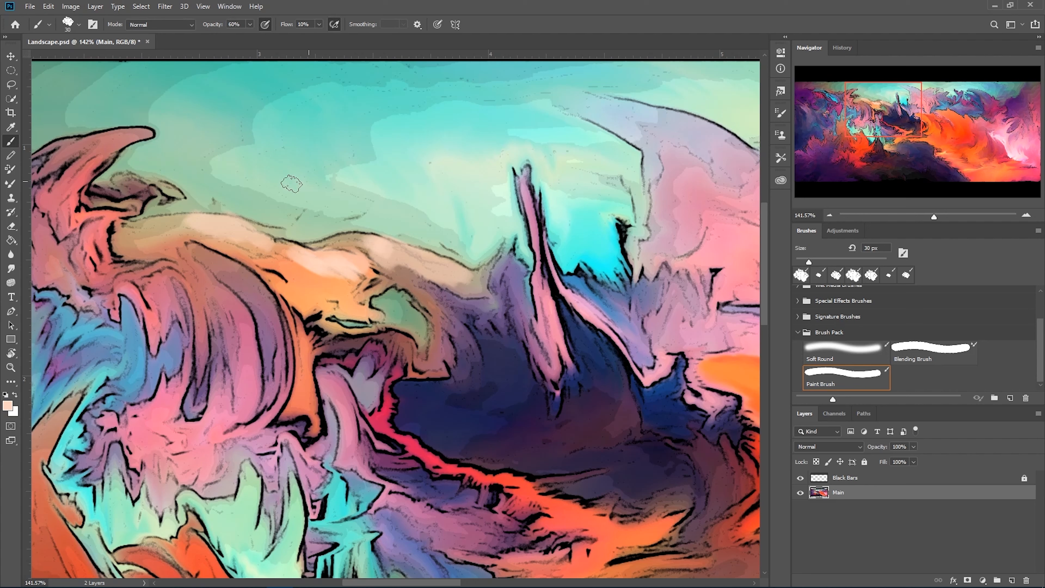
mouse_move(306, 258)
mouse_down()
mouse_move(337, 269)
mouse_move(351, 260)
mouse_move(305, 272)
mouse_move(323, 283)
mouse_move(303, 263)
mouse_move(295, 280)
mouse_move(308, 285)
mouse_move(294, 278)
mouse_move(306, 282)
mouse_up()
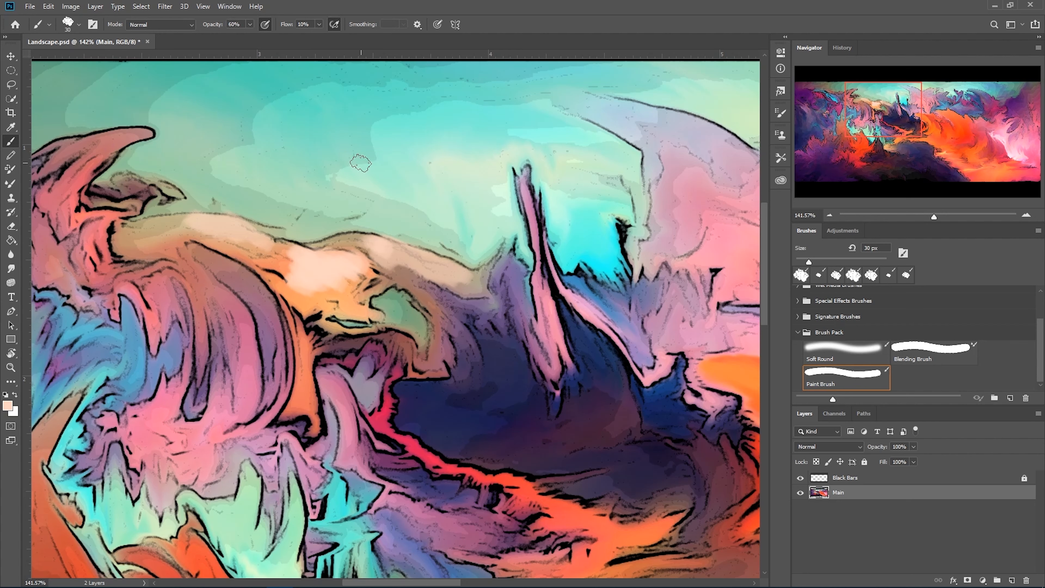
scroll(418, 153, down, 3)
scroll(417, 152, down, 1)
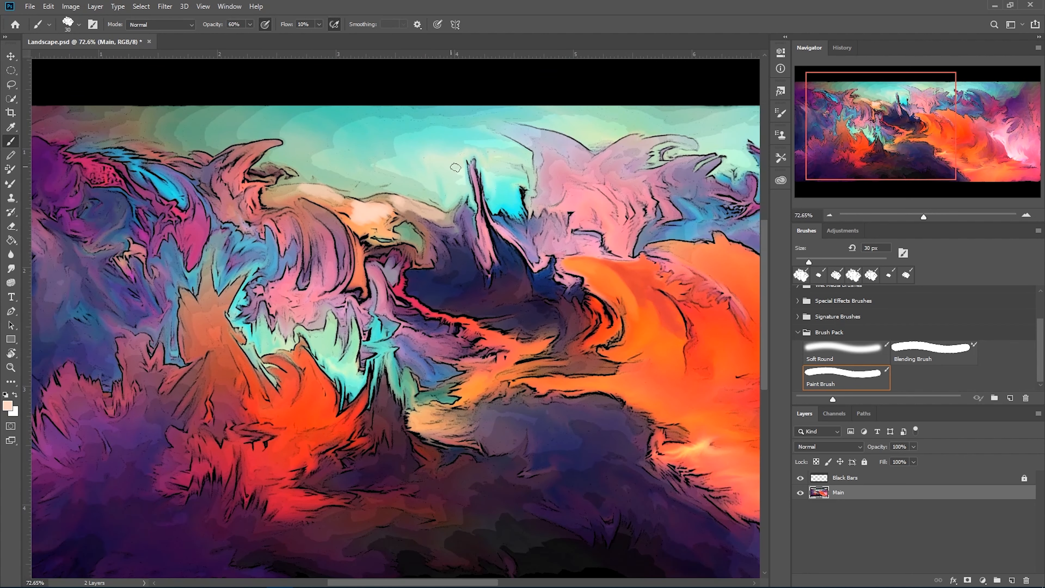
key(alt)
scroll(434, 156, down, 4)
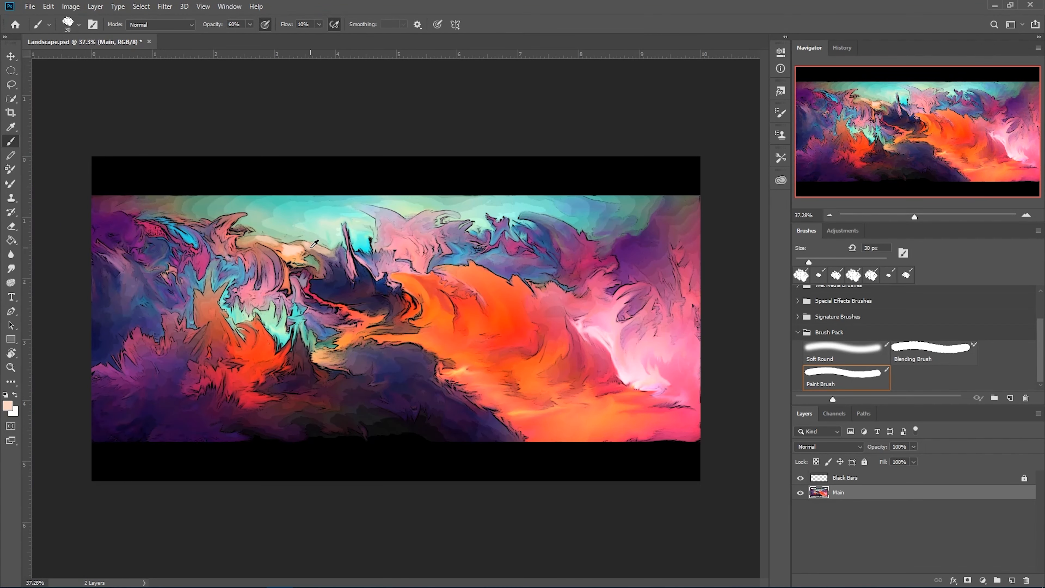
scroll(323, 226, up, 6)
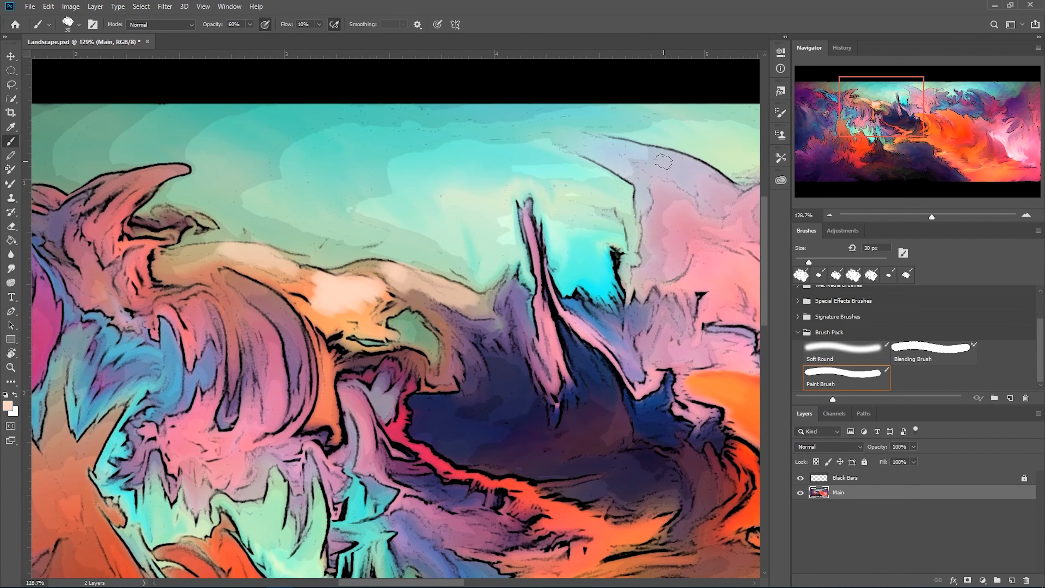
click(699, 139)
shift+click(415, 227)
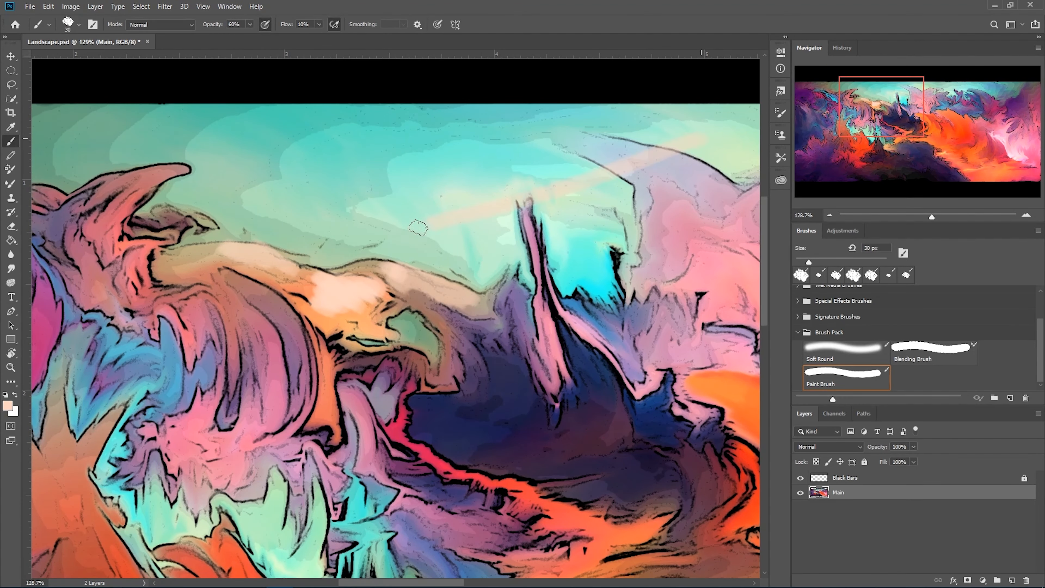
key(ctrl+z)
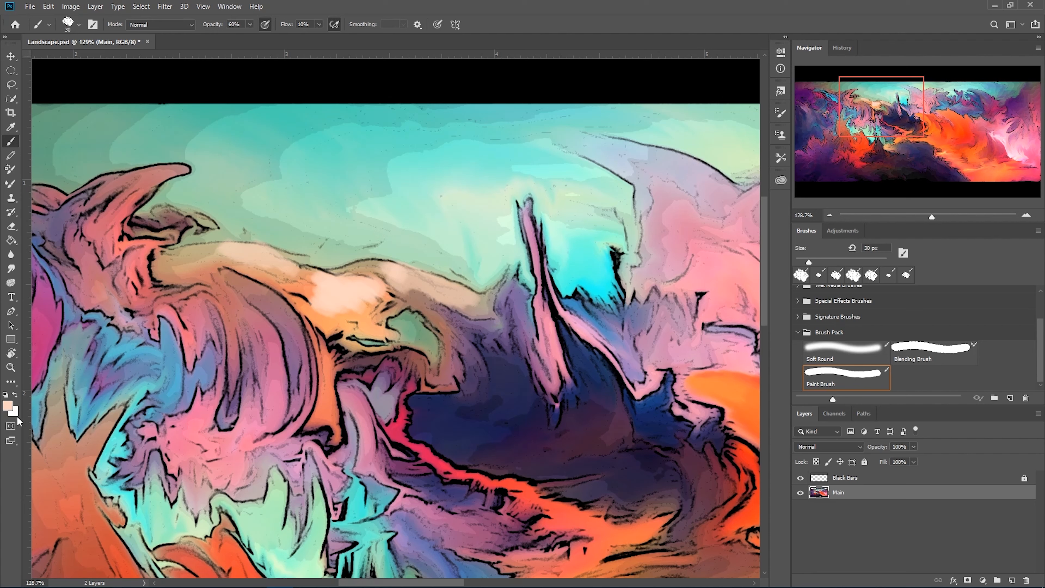
Paint a white highlight on the ridge's bright middle patch and blend its lower edge with sampled orange and peach tones.
key(x)
mouse_move(348, 290)
mouse_down()
mouse_move(369, 284)
mouse_move(332, 285)
mouse_move(325, 302)
mouse_move(358, 318)
mouse_up()
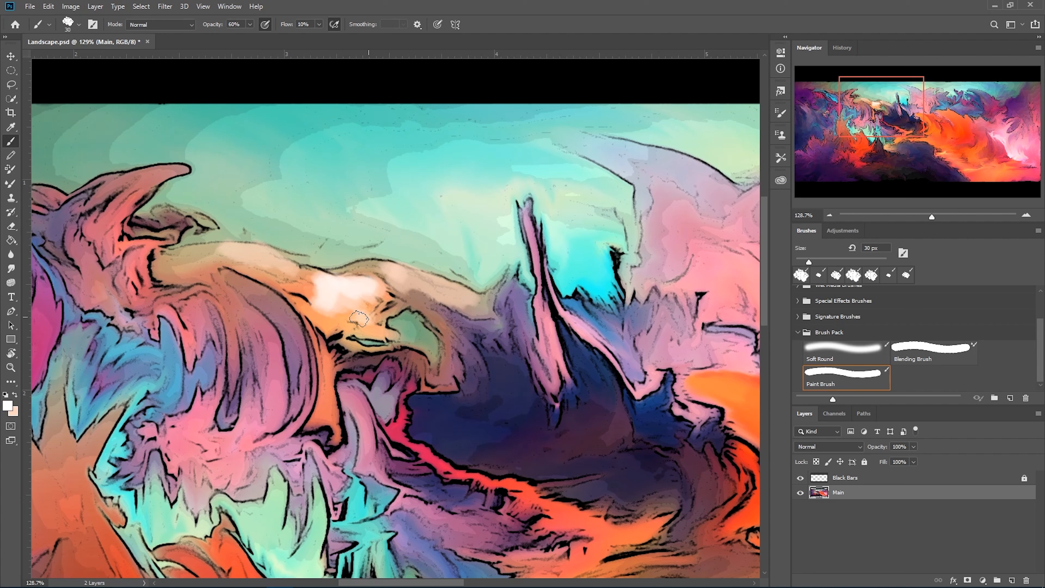
alt+click(345, 321)
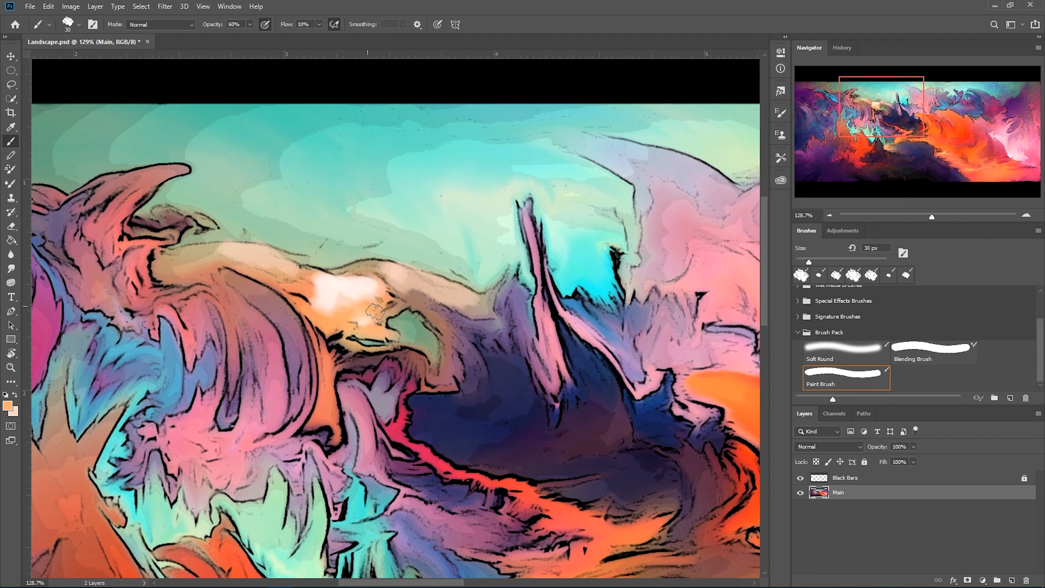
alt+click(337, 289)
alt+click(328, 315)
alt+click(335, 325)
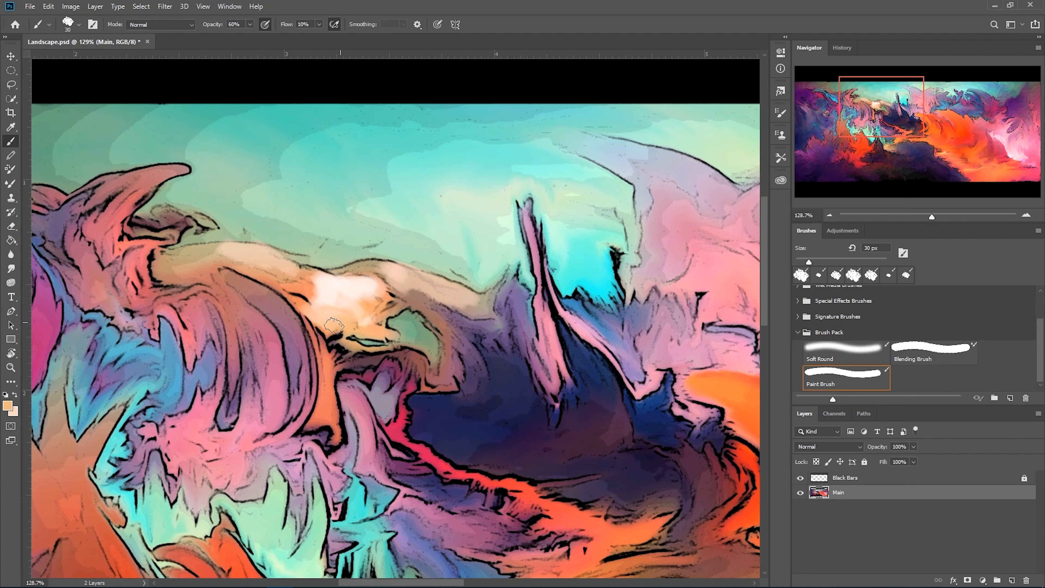
Sample peach tones around the bright middle patch and blend them across its right side and upper edge.
alt+click(354, 312)
alt+click(381, 294)
mouse_move(380, 296)
mouse_down()
mouse_move(355, 294)
mouse_move(366, 287)
mouse_up()
alt+click(373, 273)
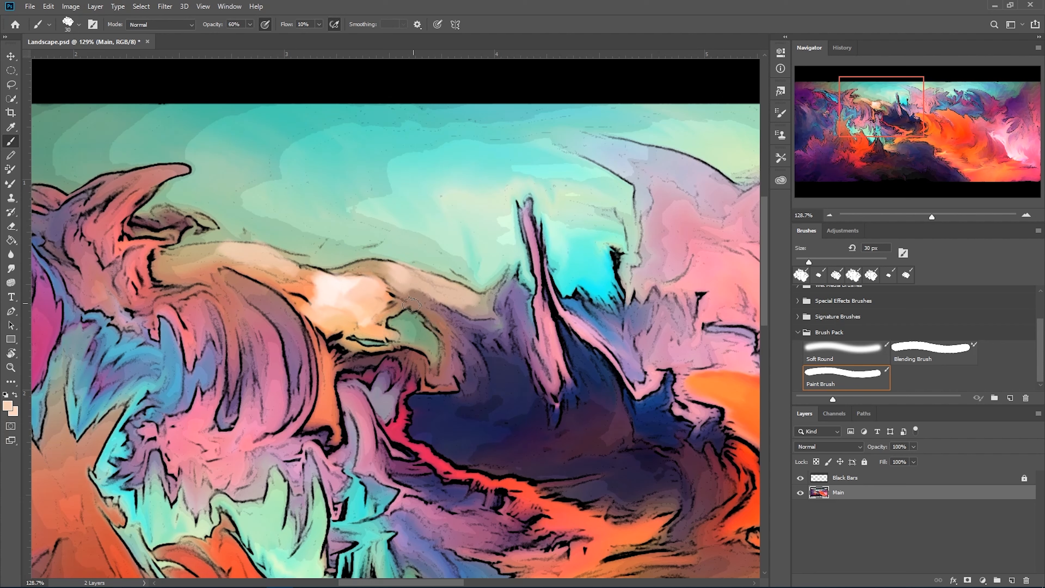
mouse_move(373, 273)
mouse_down()
mouse_move(354, 287)
mouse_move(328, 288)
mouse_up()
Paint a pale highlight along the ridge's left crest and blend beneath it with sampled tan and orange.
mouse_move(264, 259)
mouse_down()
mouse_move(272, 257)
mouse_move(228, 254)
mouse_up()
alt+click(271, 271)
alt+click(201, 258)
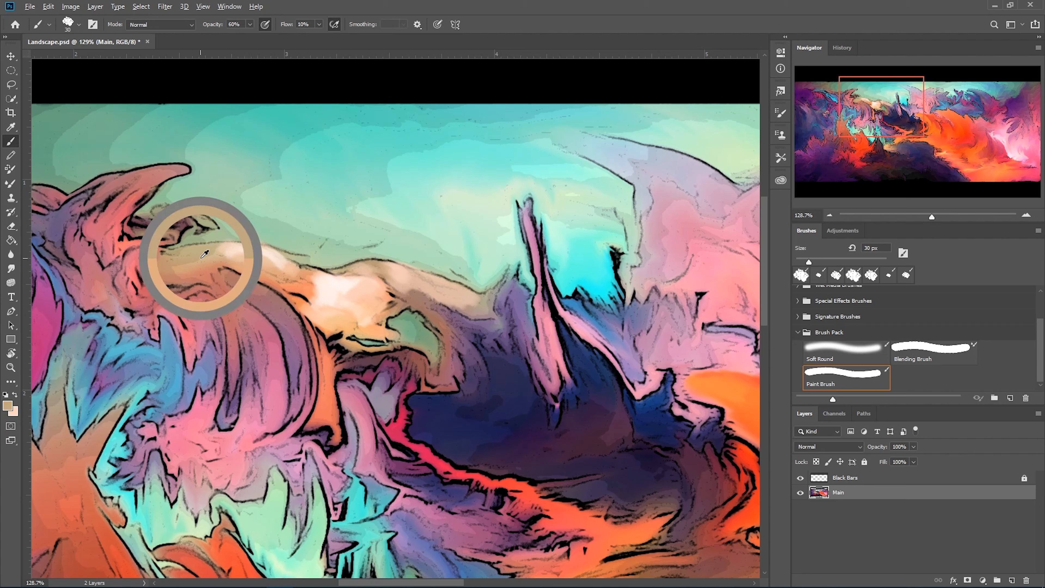
alt+click(254, 269)
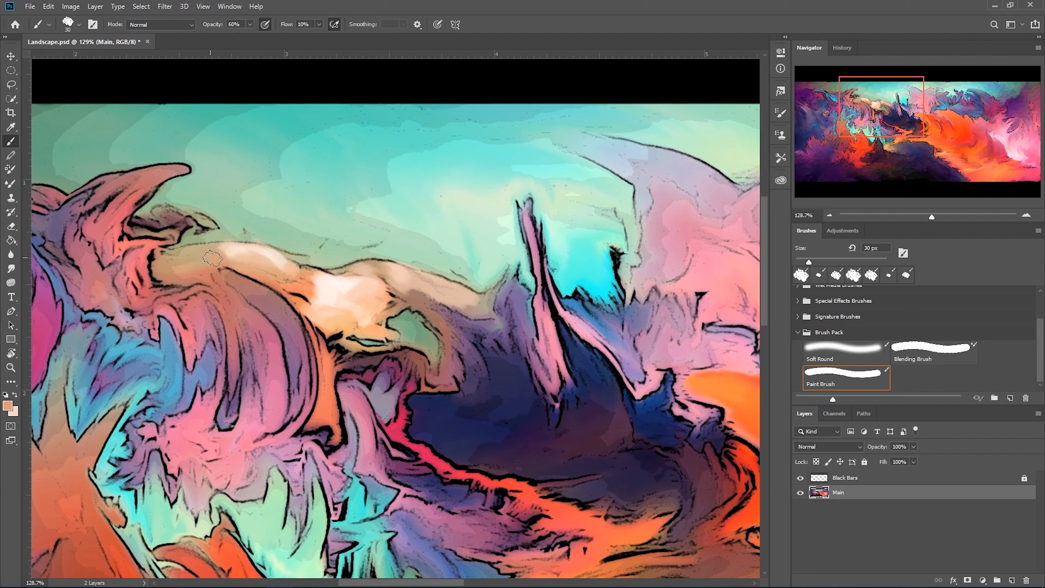
Paint sampled orange down the left side of the bright patch and soften it into the highlight with sampled lighter tones.
alt+click(306, 288)
alt+click(337, 302)
alt+click(302, 285)
drag(304, 286, 344, 327)
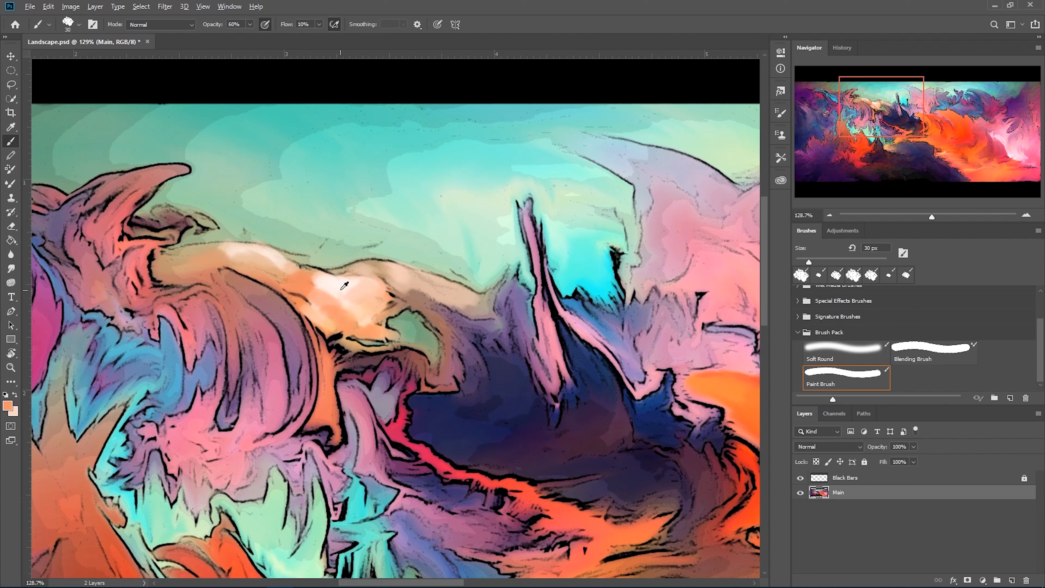
alt+click(352, 291)
alt+click(330, 299)
alt+click(317, 289)
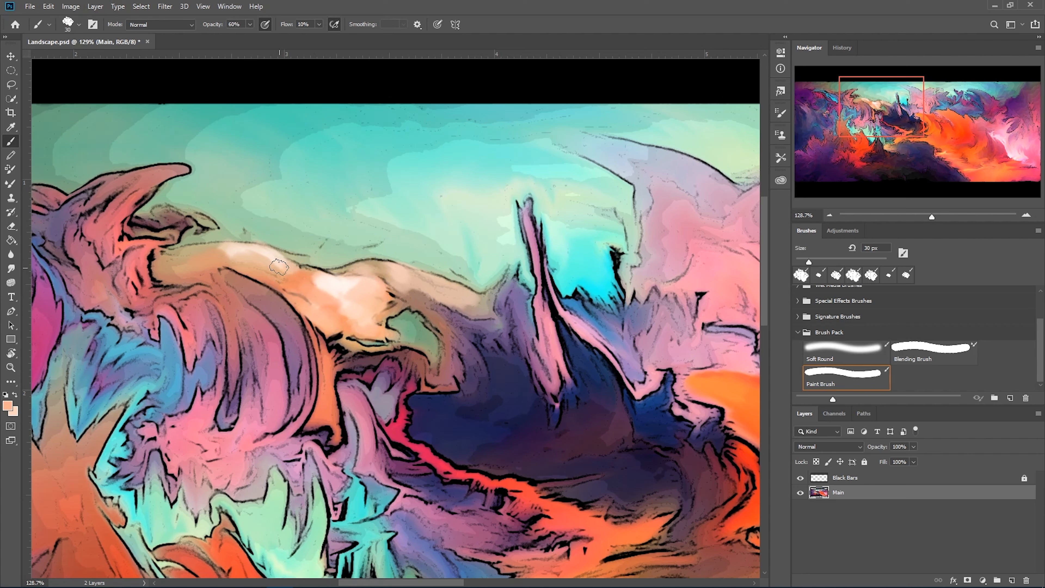
Sample the pale highlight and nearby peach tones on the left crest and smooth the highlight toward its left end.
alt+click(278, 255)
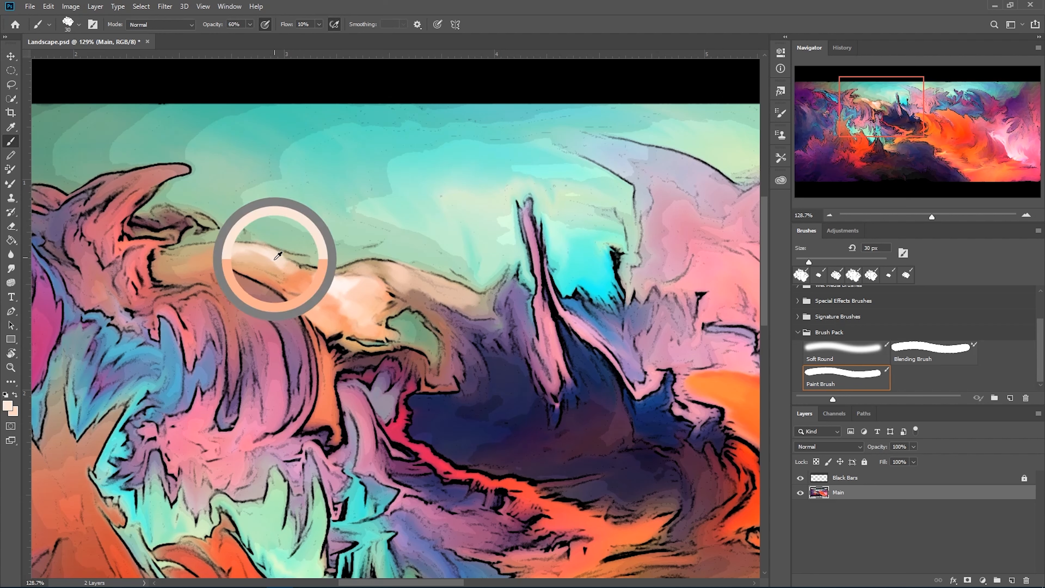
drag(278, 256, 215, 256)
alt+click(276, 274)
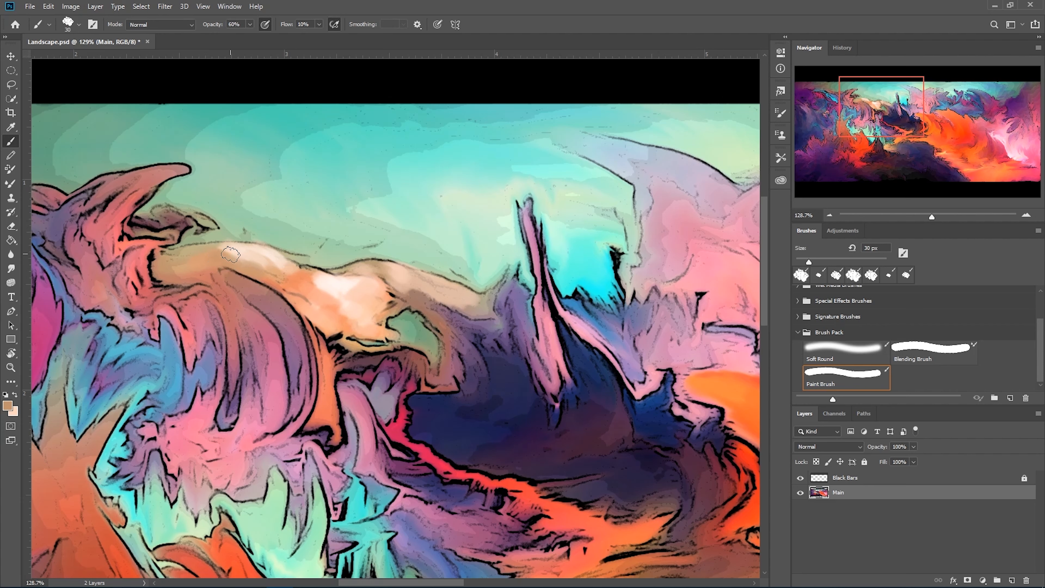
alt+click(253, 257)
mouse_move(229, 250)
mouse_down()
mouse_move(212, 253)
mouse_move(244, 252)
mouse_up()
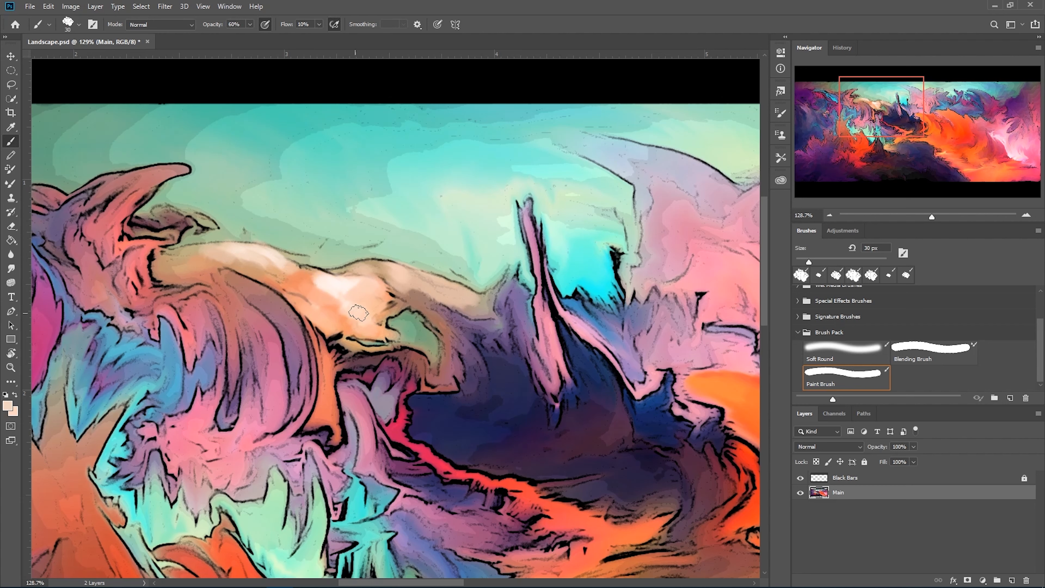
Sample tan from the ridge crest, shade the lower edge of the bright patch, and rework its left edge with sampled orange.
alt+click(366, 261)
mouse_move(327, 325)
mouse_down()
mouse_move(339, 317)
mouse_move(333, 330)
mouse_move(346, 340)
mouse_move(373, 334)
mouse_up()
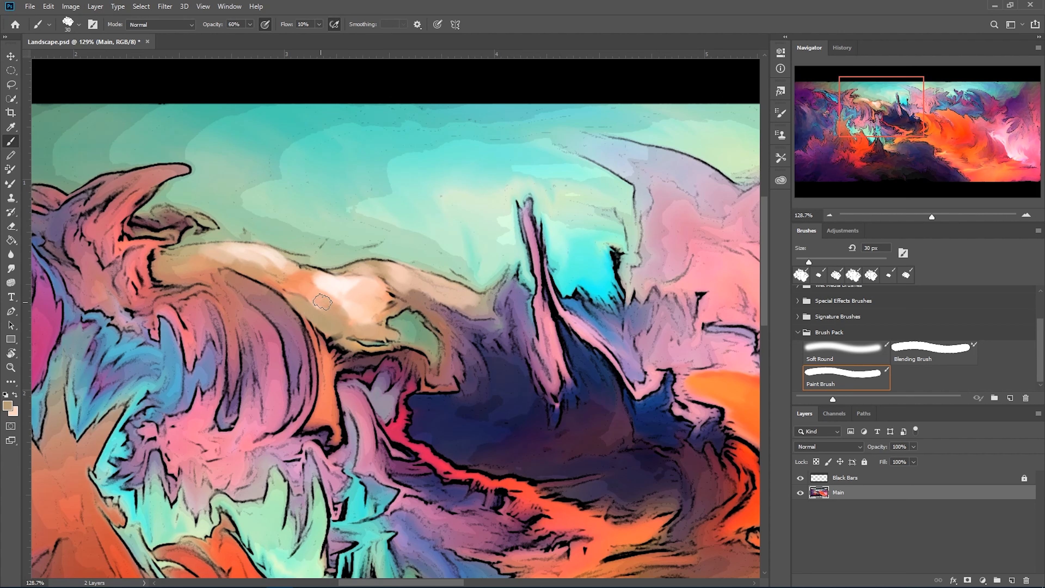
alt+click(308, 286)
alt+click(309, 279)
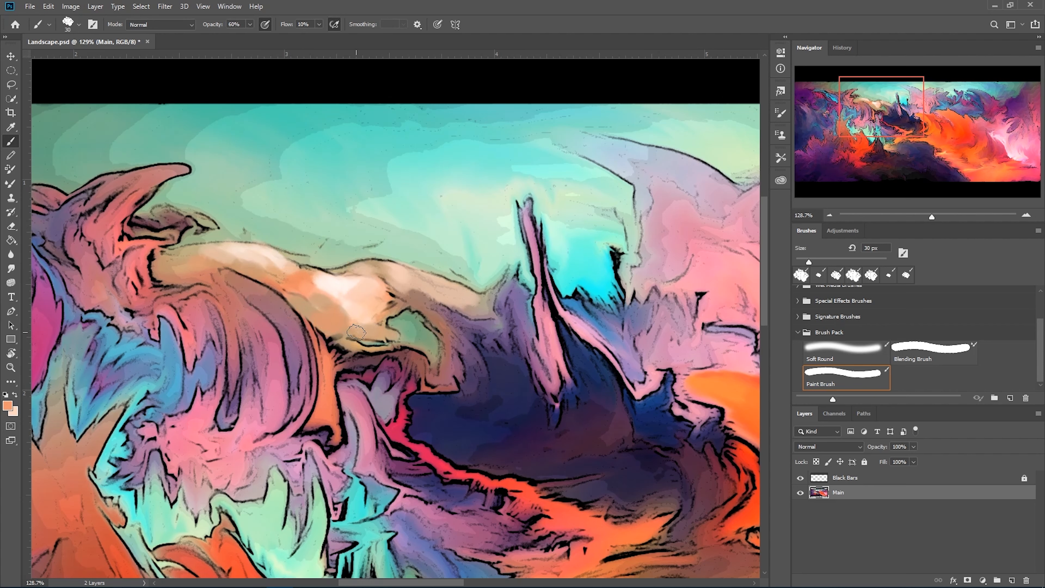
Sample tan and peach tones around the bright patch and blend the shading along its lower left edge.
alt+click(318, 266)
alt+click(353, 310)
alt+click(334, 313)
alt+click(346, 330)
drag(305, 317, 344, 320)
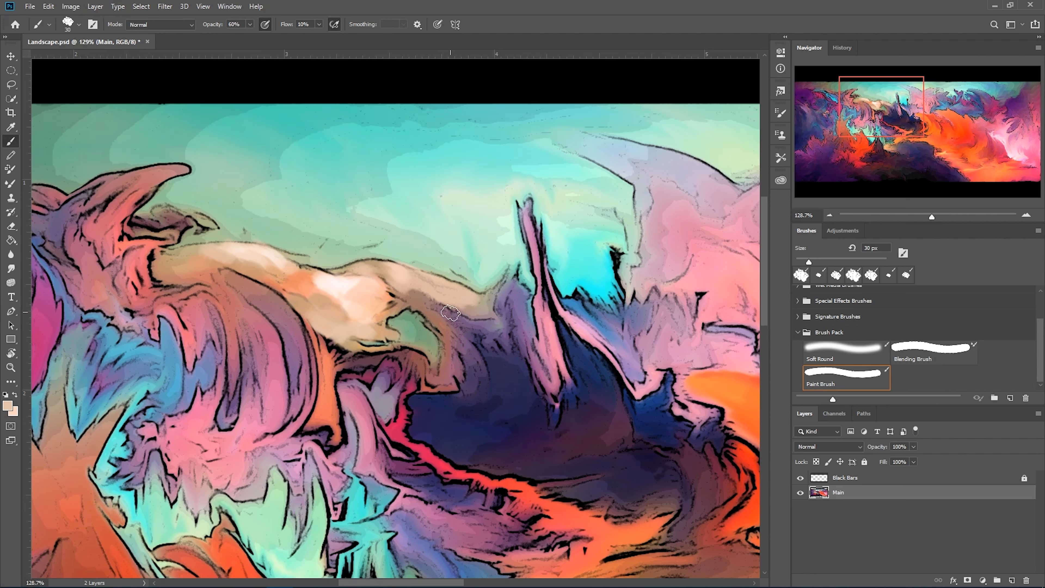
Sample light peach from the bright patch and paint it toward the lower left to soften the highlight's edge.
alt+click(356, 280)
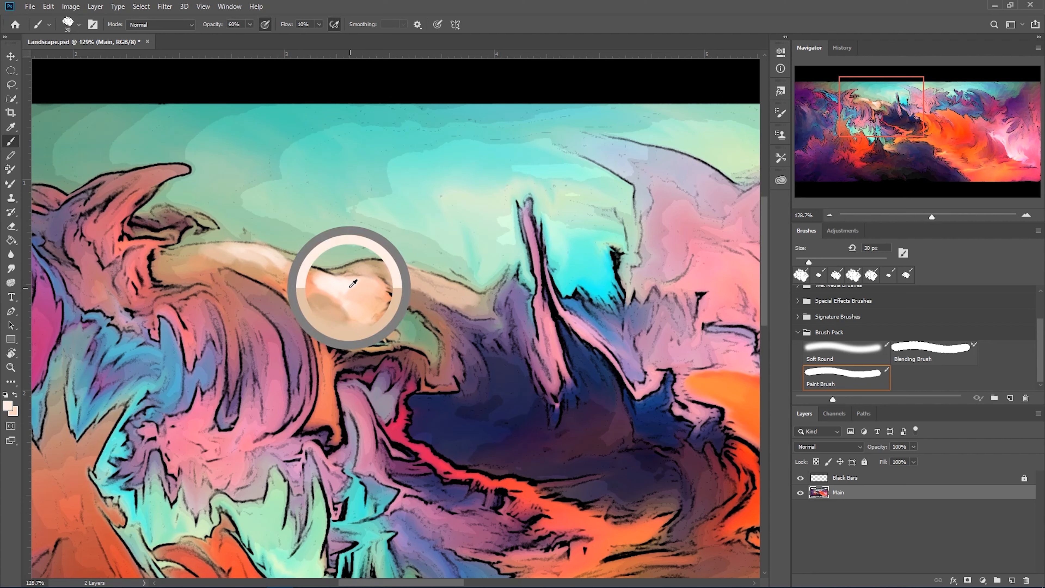
alt+click(360, 295)
mouse_move(362, 300)
mouse_down()
mouse_move(364, 316)
mouse_move(334, 308)
mouse_up()
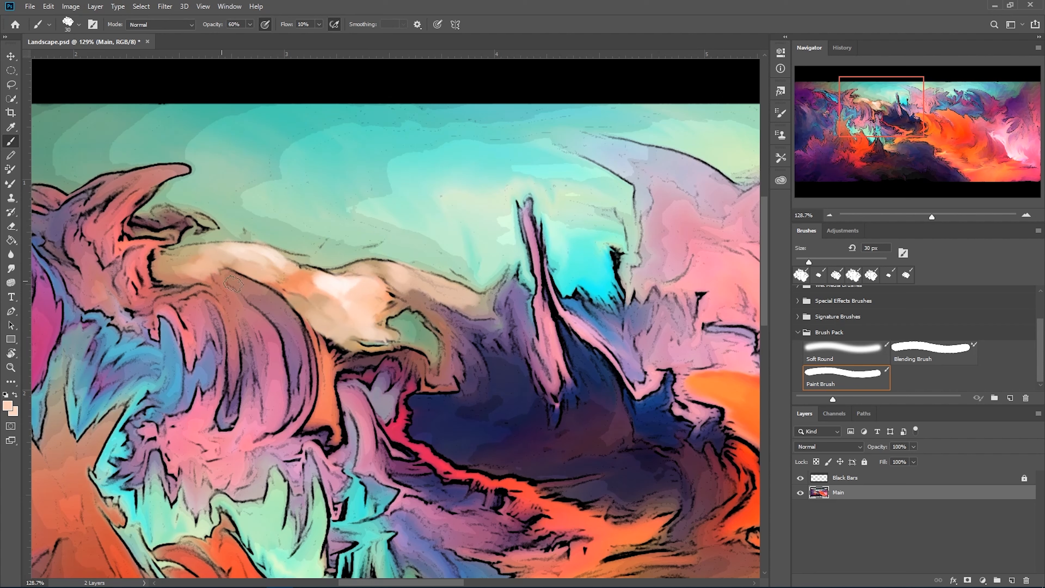
Sample peach, tan and near-white tones from the crest, set the brush to 15 px, and paint pale highlights along the crest's right part.
alt+click(274, 262)
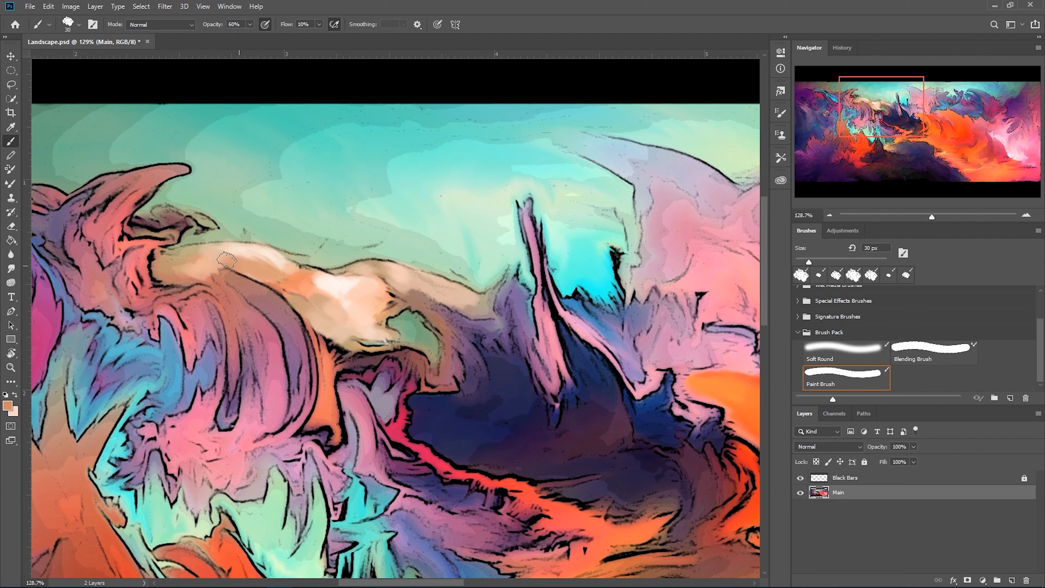
alt+click(204, 263)
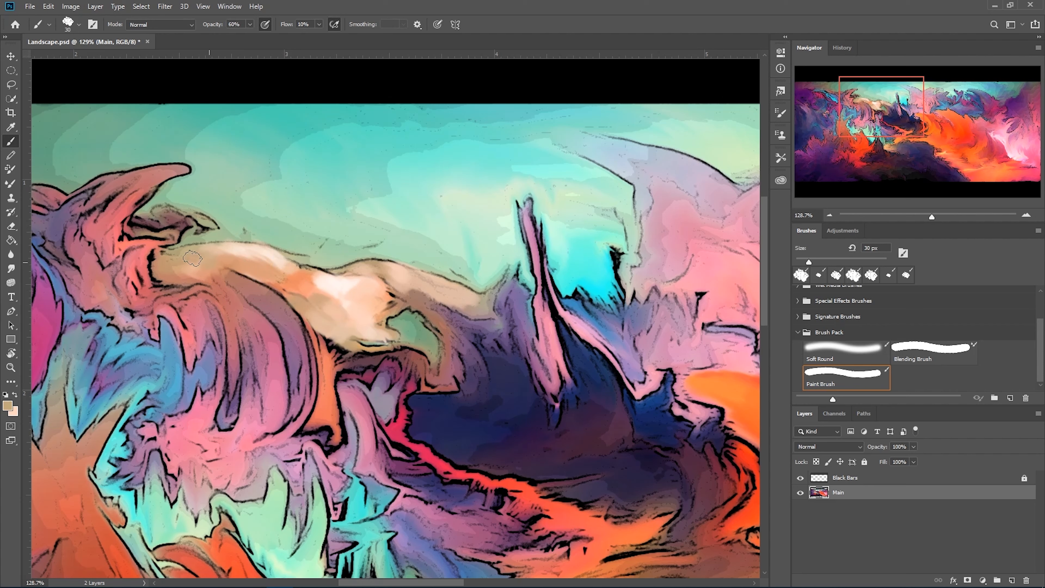
alt+click(373, 260)
key(bracketleft)
key(bracketleft)
key(bracketleft)
drag(379, 262, 364, 263)
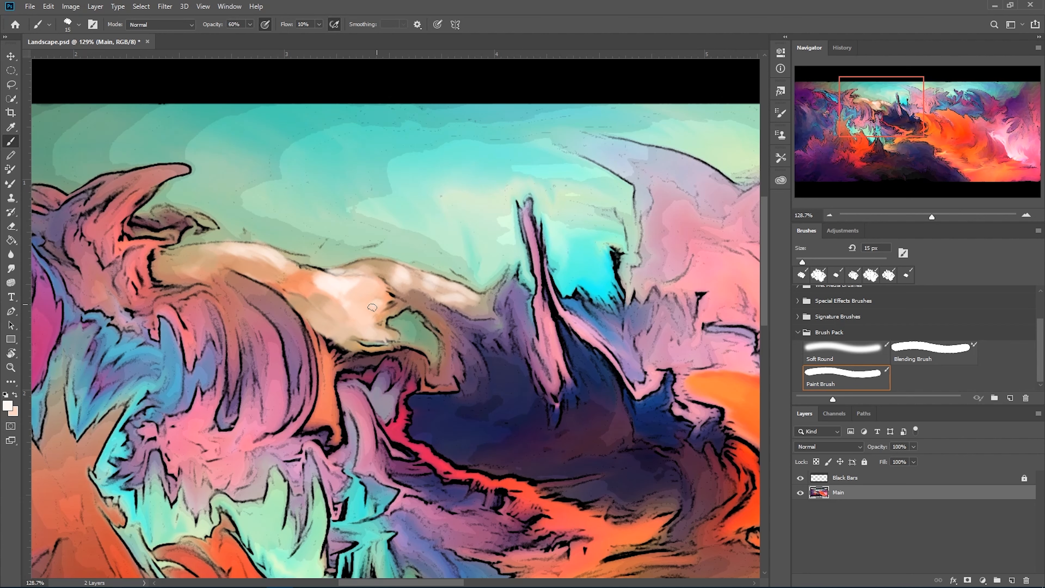
Compare the original Landscape.psd state with the latest painted state in the history, examining the whole picture and the reworked crest.
scroll(388, 318, down, 6)
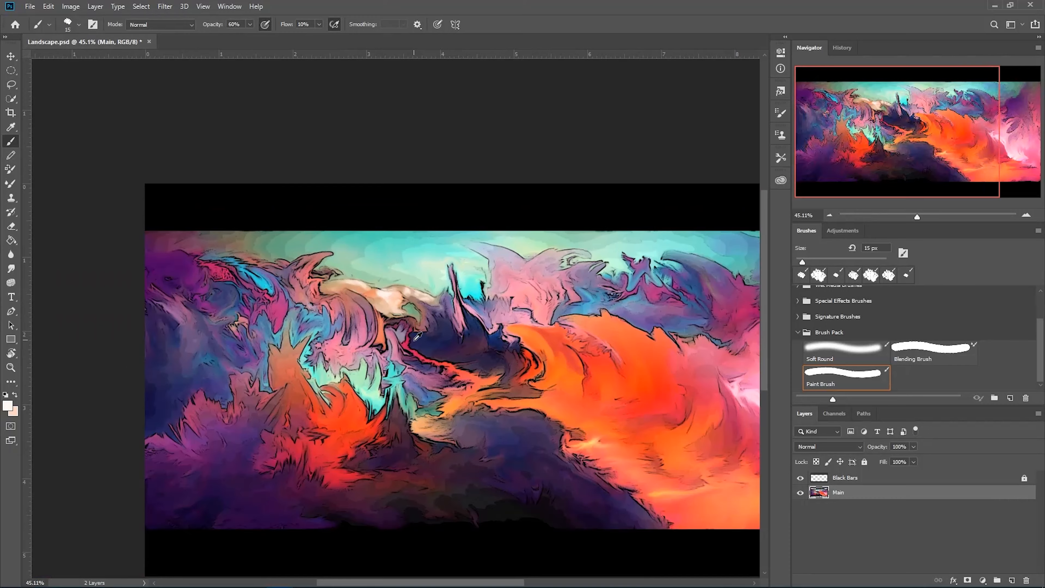
scroll(257, 382, up, 1)
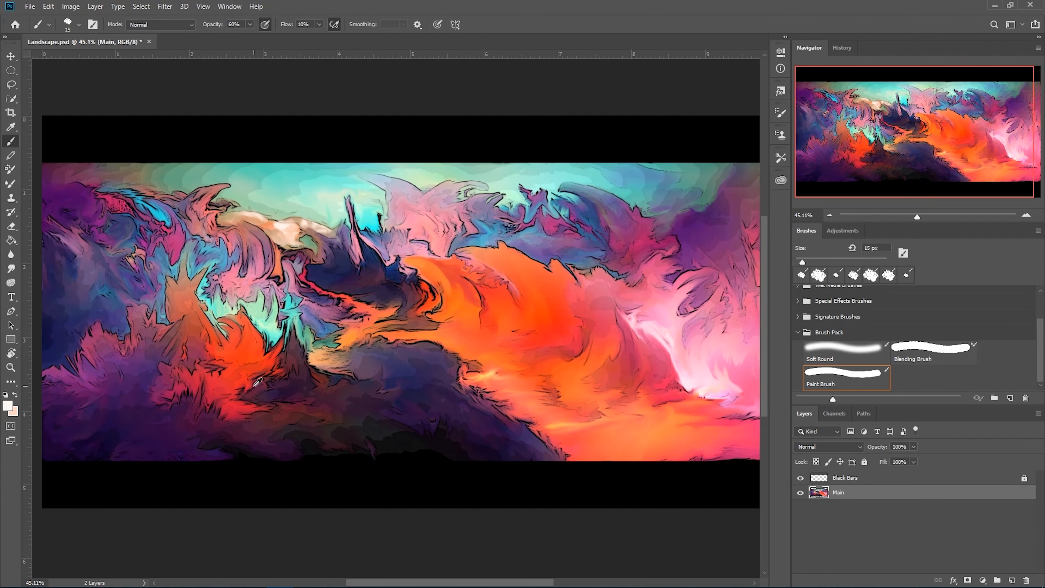
click(842, 47)
drag(1036, 181, 1038, 80)
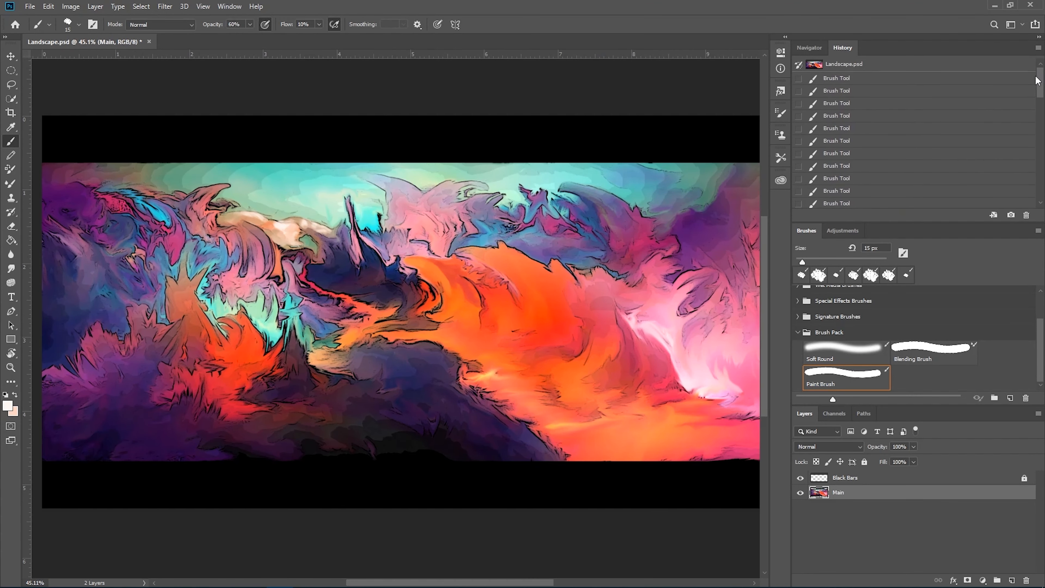
click(849, 69)
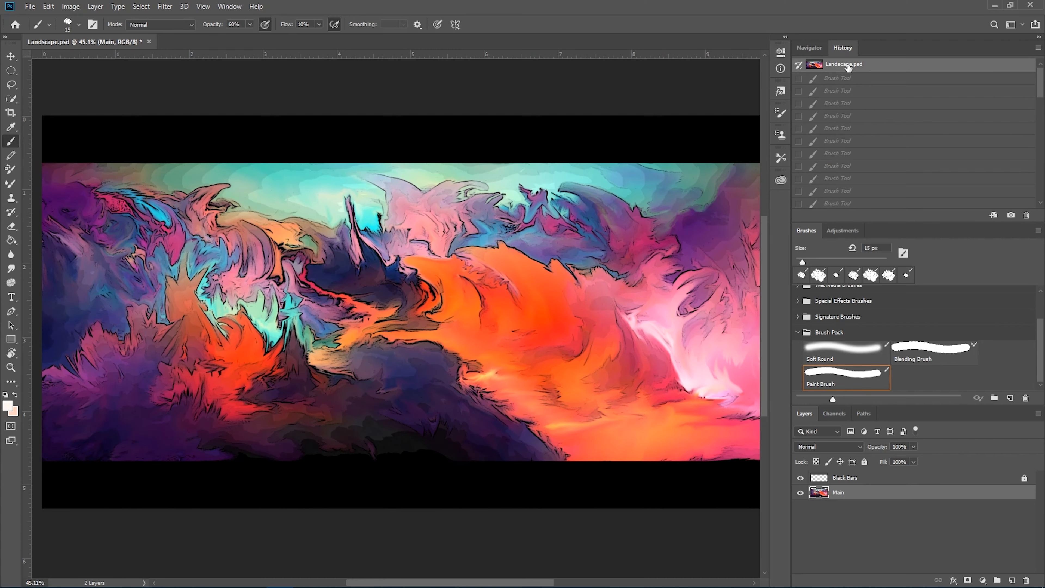
scroll(267, 231, up, 3)
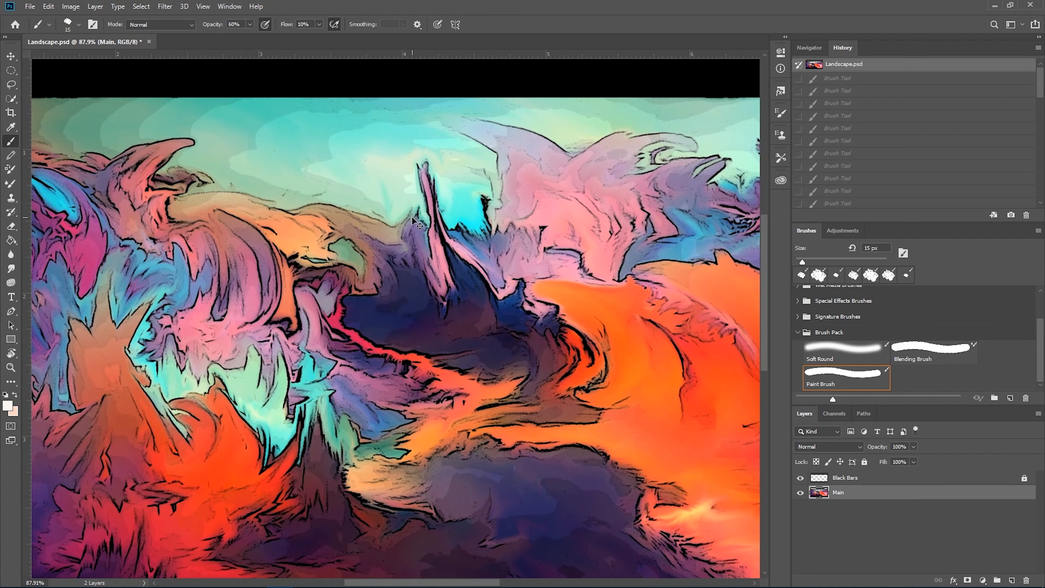
key(ctrl+z)
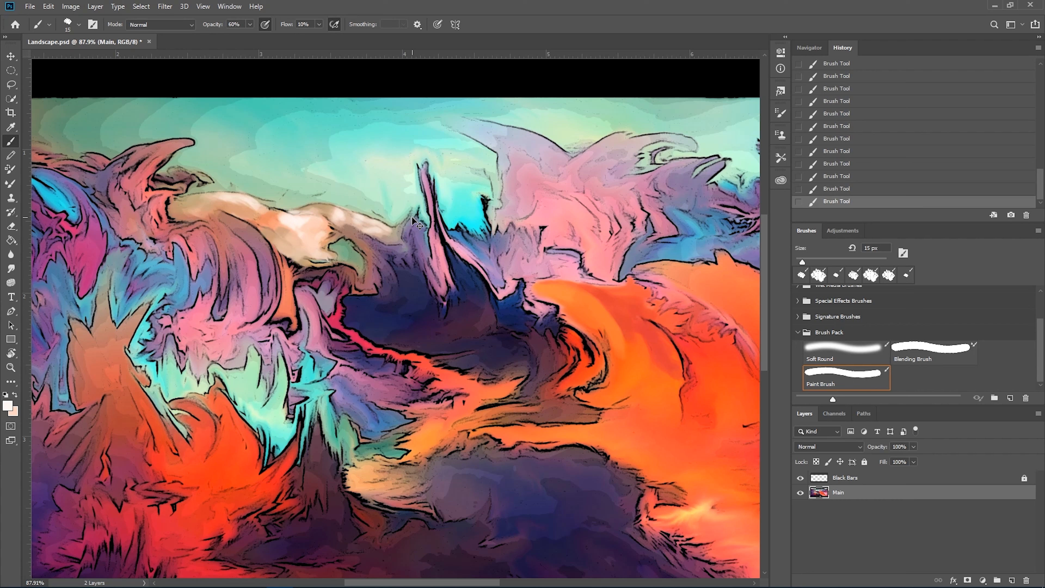
key(ctrl+z)
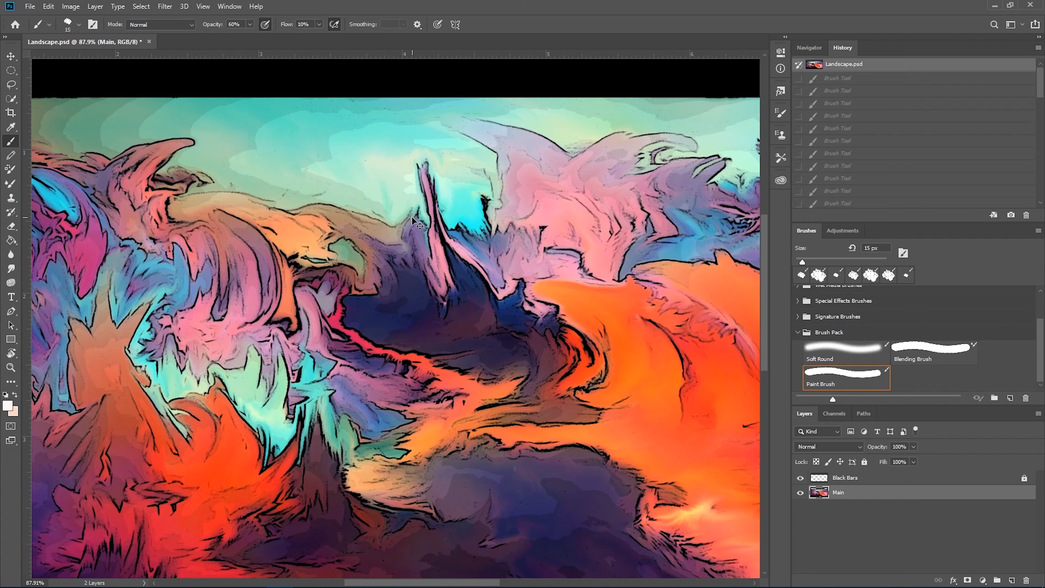
key(ctrl+z)
key(ctrl+z)
key(ctrl+z)
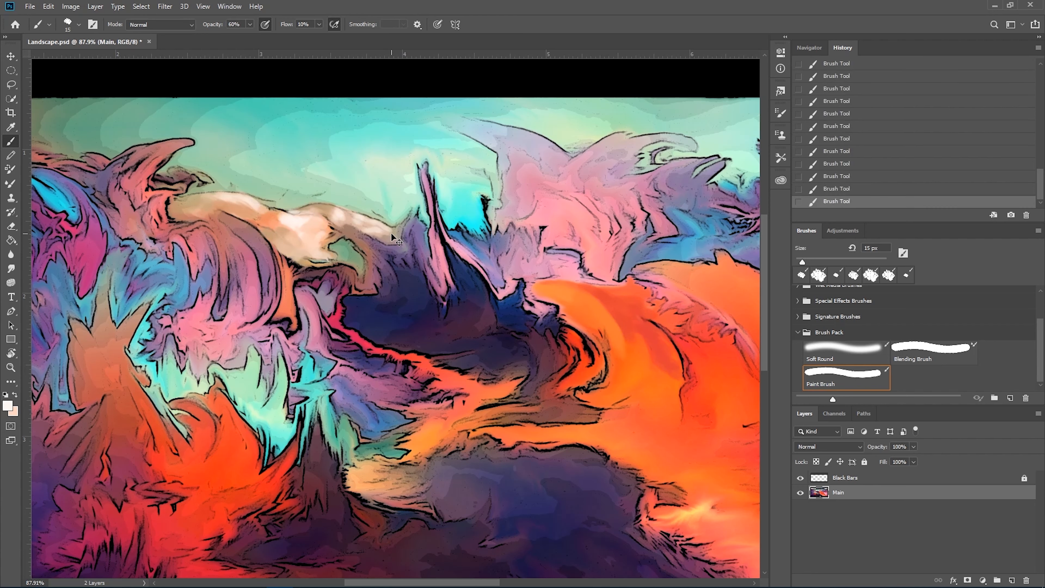
scroll(328, 211, up, 3)
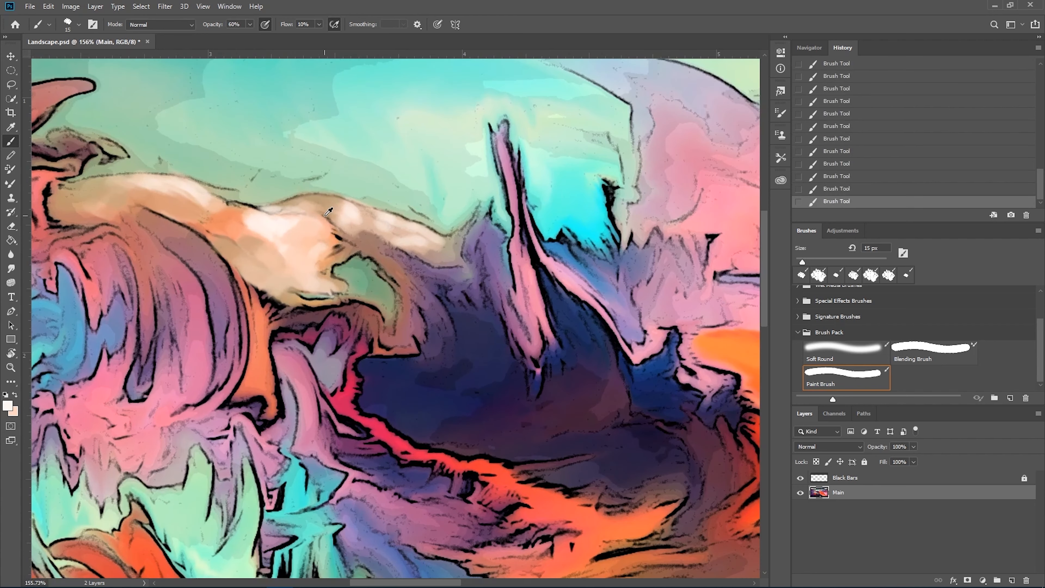
Sample orange from the crest beside the bright patch and paint orange shading into the middle of the patch.
click(809, 48)
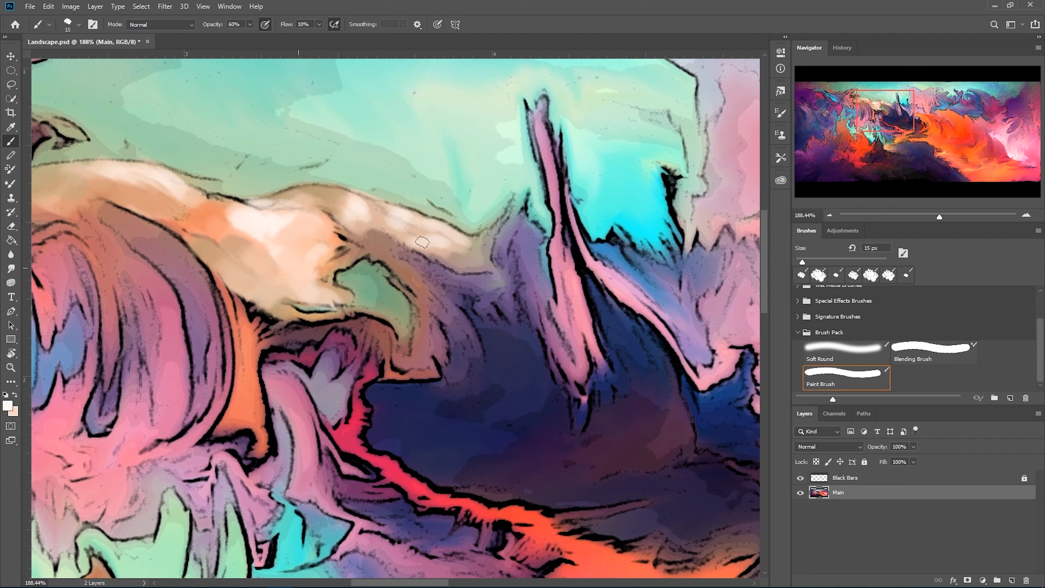
alt+click(221, 218)
mouse_move(270, 256)
mouse_down()
mouse_move(258, 284)
mouse_move(295, 270)
mouse_move(298, 232)
mouse_move(298, 241)
mouse_move(318, 238)
mouse_move(300, 243)
mouse_move(330, 238)
mouse_up()
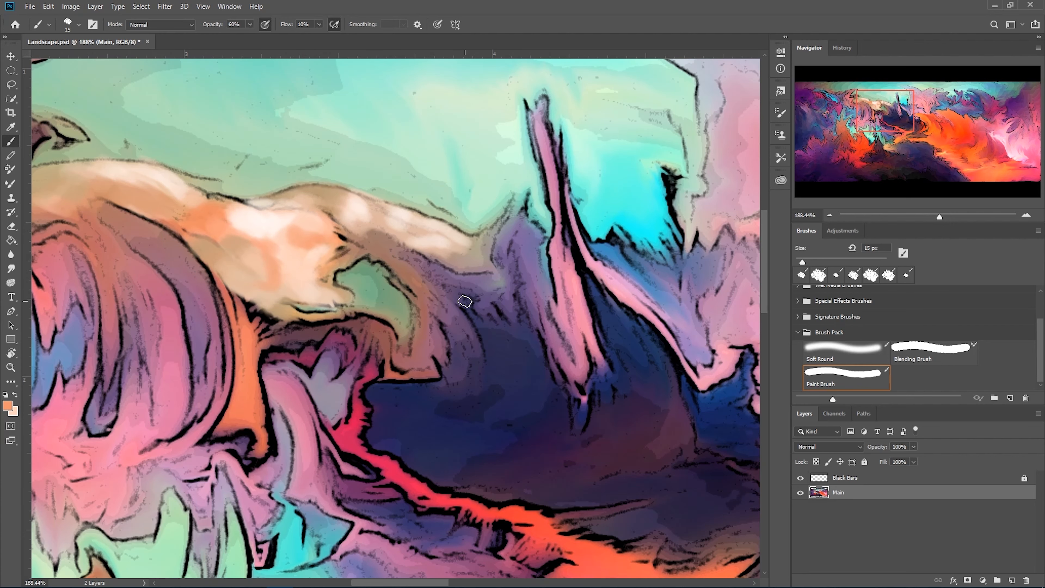
Inspect the sampled orange foreground color in the Color Picker without changing it.
scroll(465, 301, down, 4)
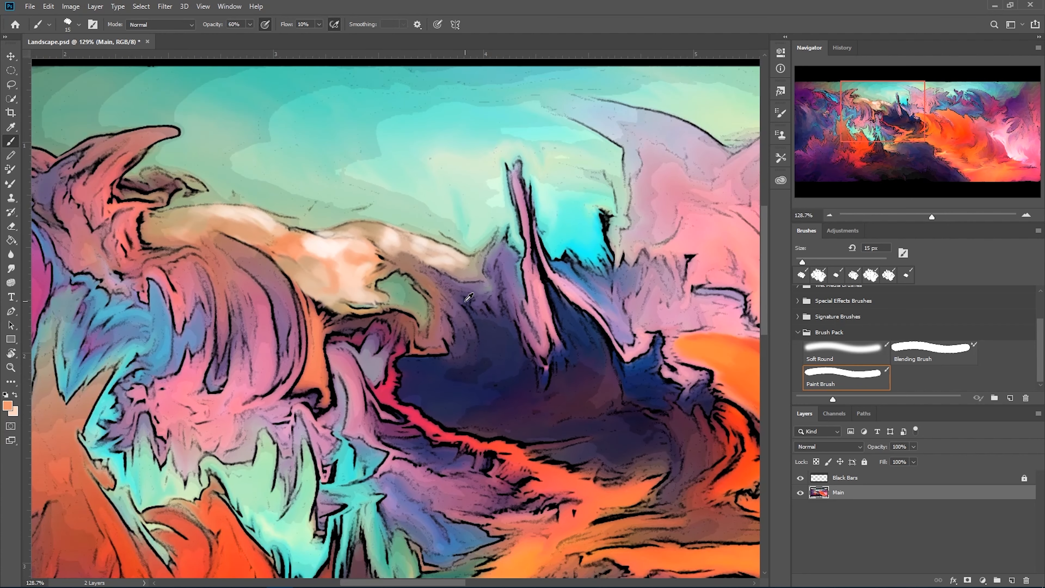
click(9, 407)
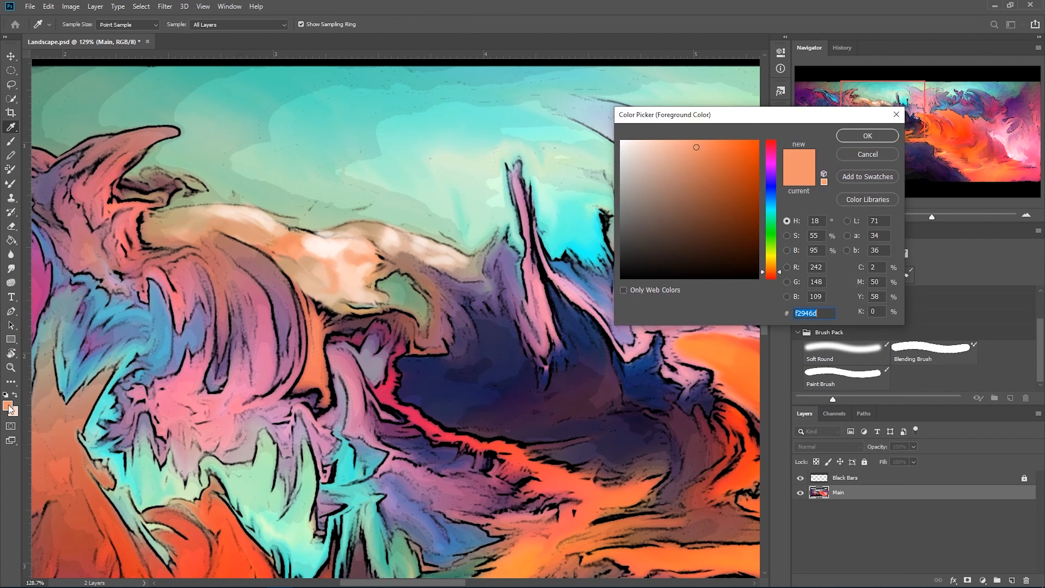
click(868, 154)
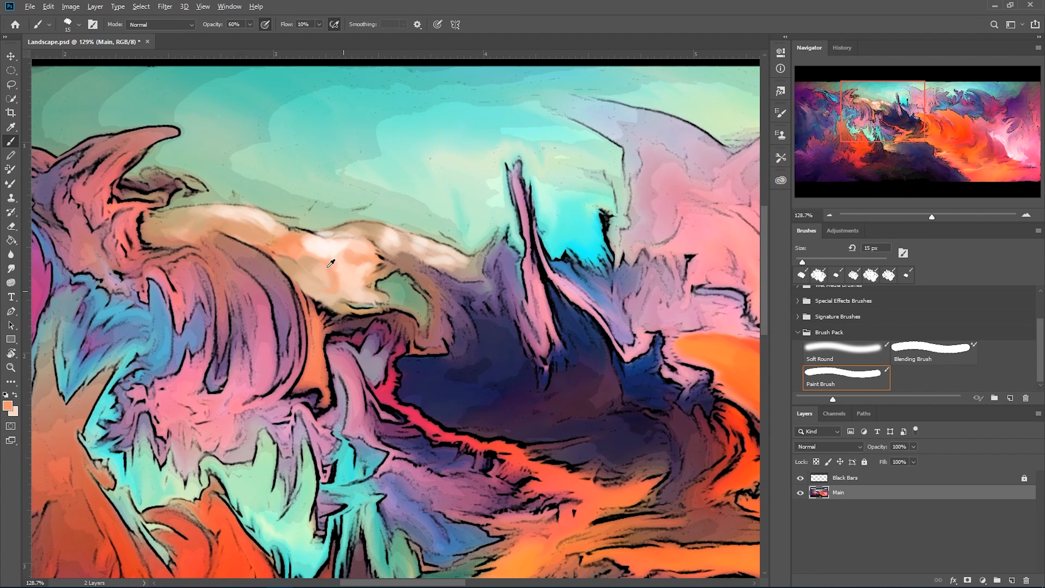
Sample pale peach from the bright patch, paint over the crest's dark upper outline with an 8 px brush, and restore the 15 px size.
scroll(334, 234, up, 3)
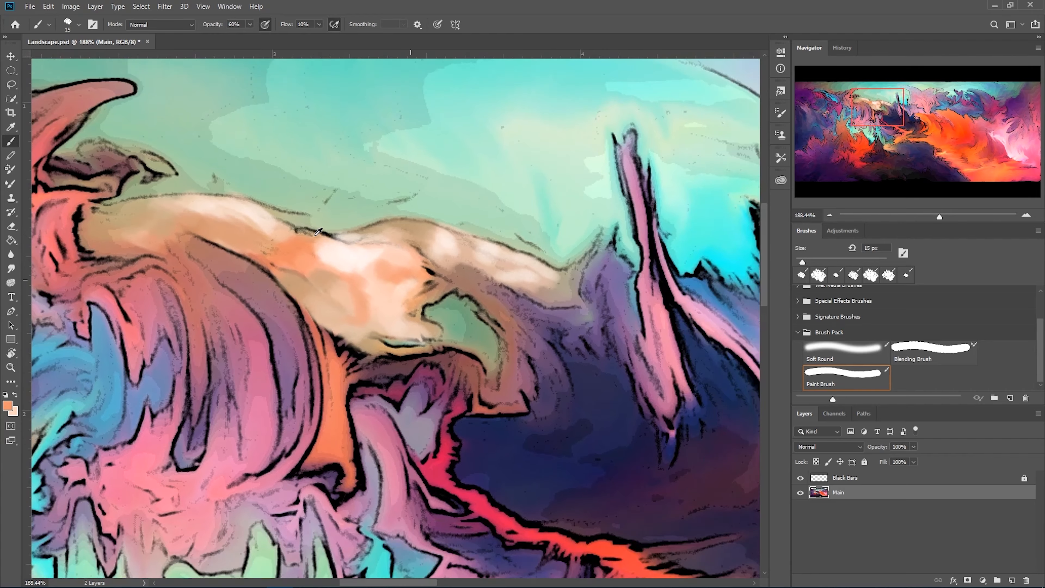
alt+click(330, 247)
key(bracketleft)
key(bracketleft)
key(bracketleft)
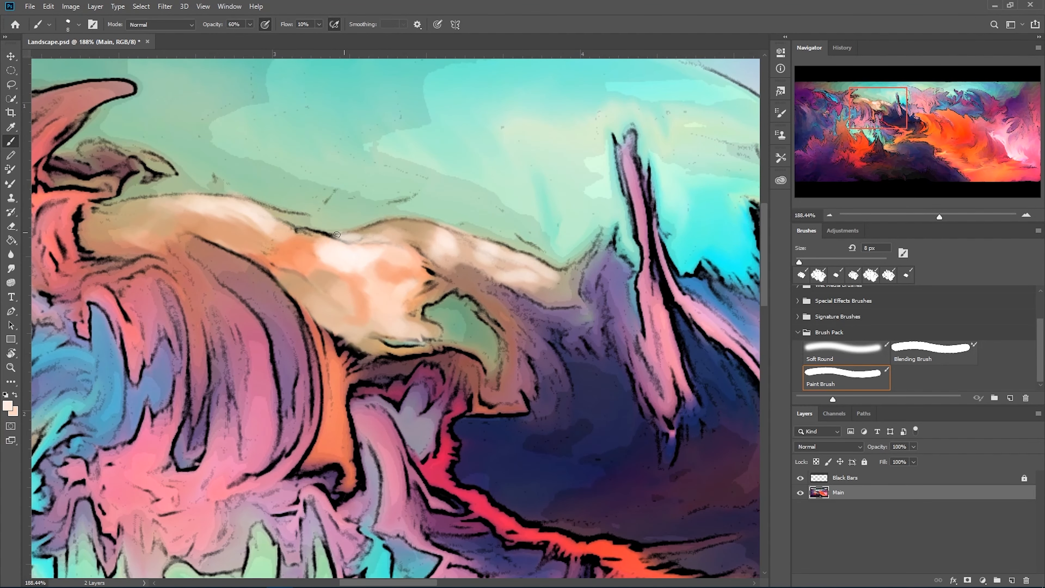
drag(316, 234, 326, 236)
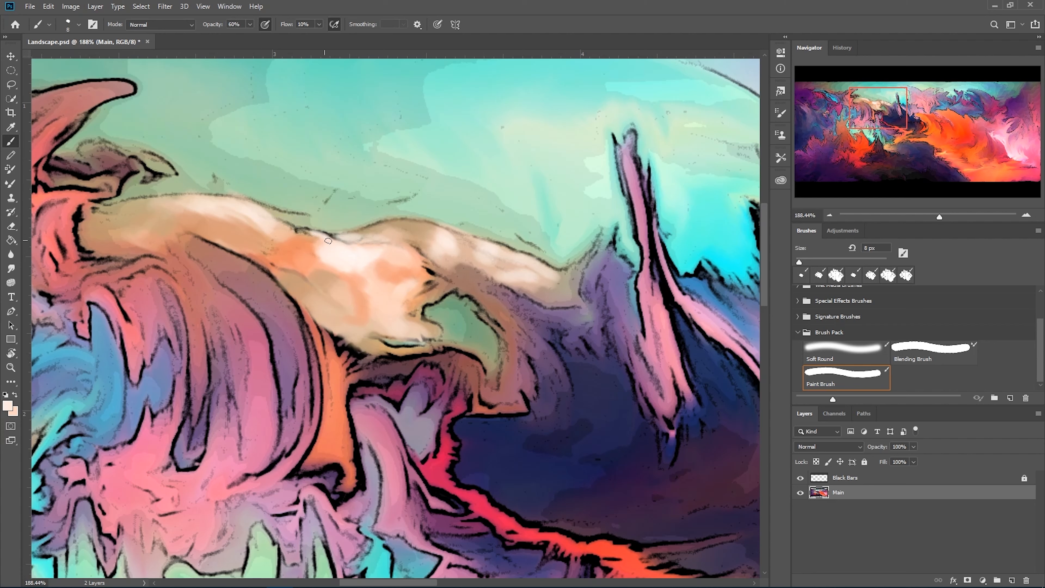
drag(430, 226, 440, 231)
key(bracketright)
key(bracketright)
key(bracketright)
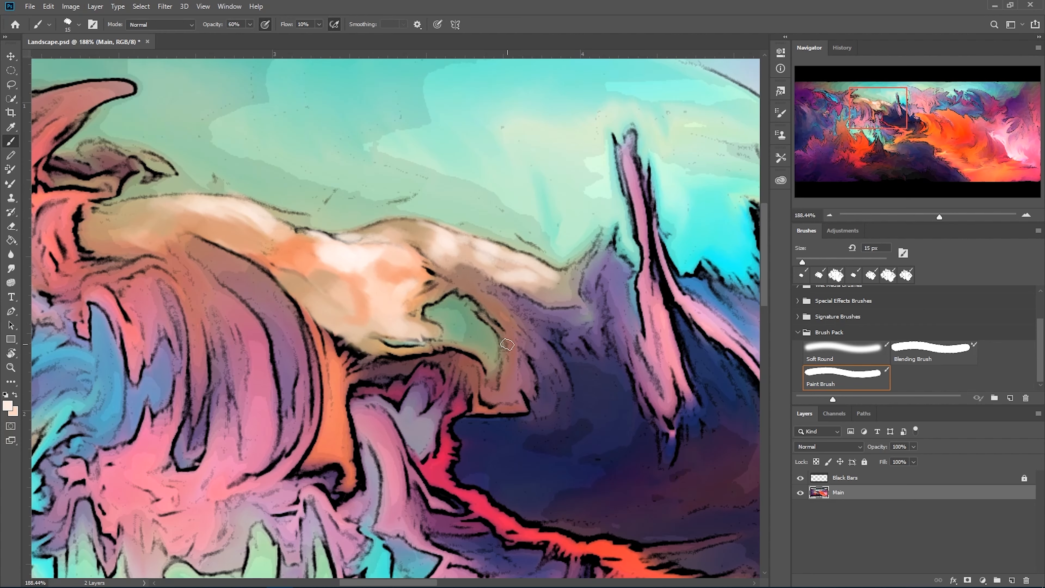
Flip the picture horizontally and review the whole composition before returning to the pale crest.
scroll(535, 314, down, 4)
drag(642, 362, 477, 289)
scroll(478, 289, down, 1)
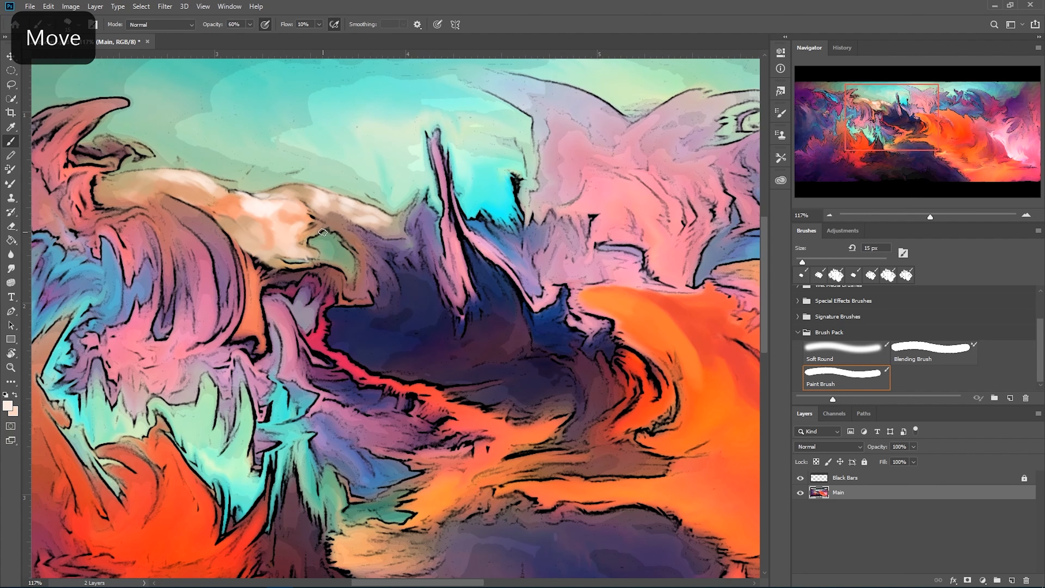
key(ctrl+shift+h)
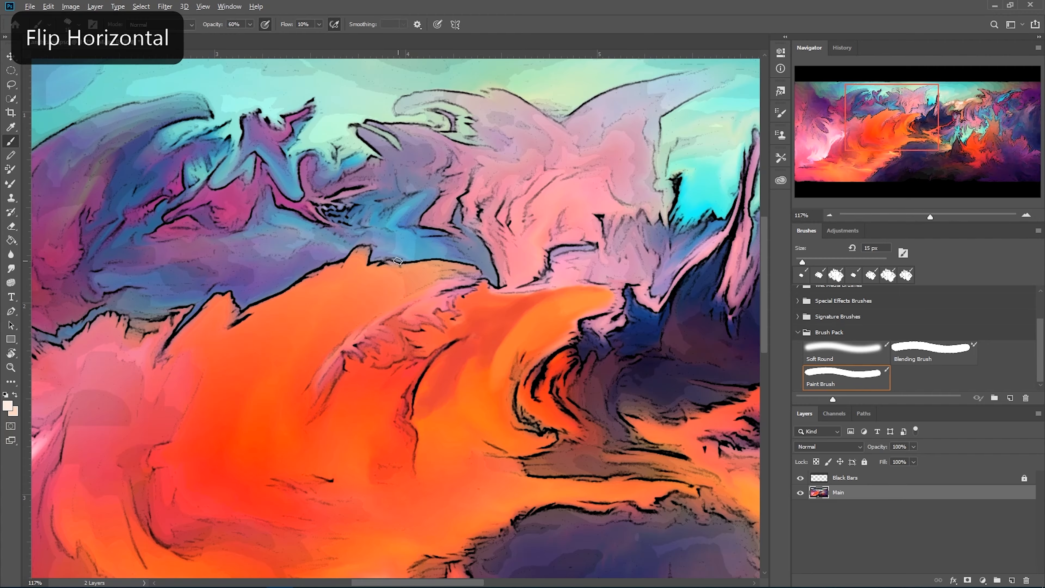
scroll(398, 261, down, 5)
scroll(577, 295, down, 1)
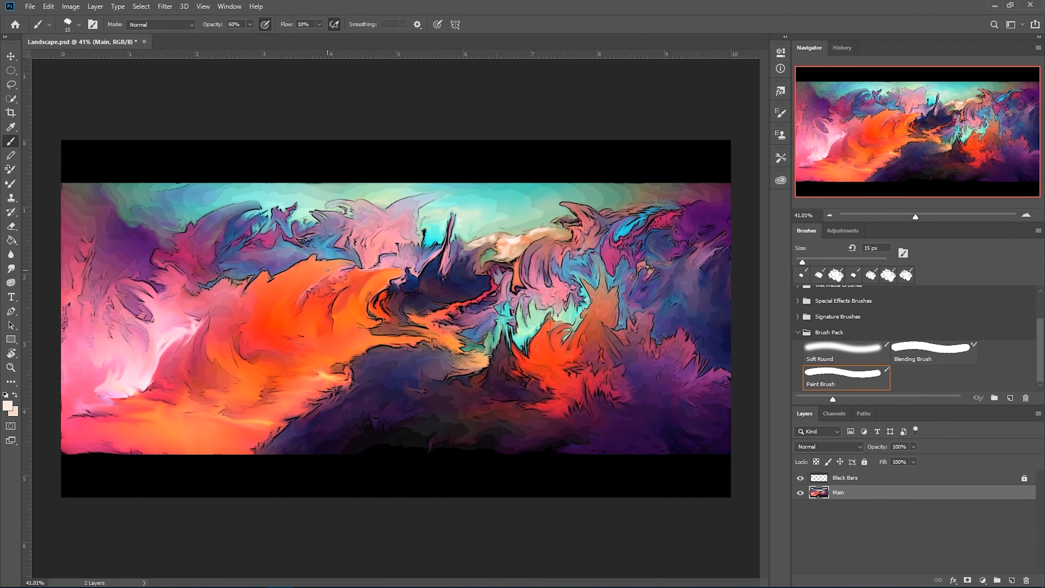
scroll(541, 243, up, 5)
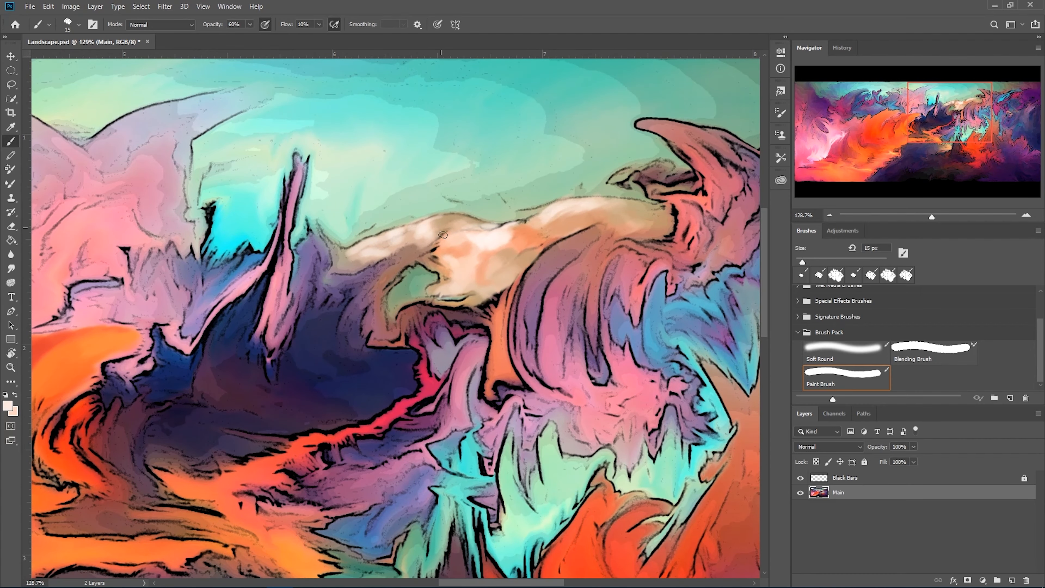
Sample peach from the bright patch, set the brush to 30 px, and paint over the green hollow below the crest.
alt+click(451, 265)
key(bracketright)
mouse_move(410, 283)
mouse_down()
mouse_move(439, 272)
mouse_move(450, 296)
mouse_move(438, 280)
mouse_move(410, 308)
mouse_up()
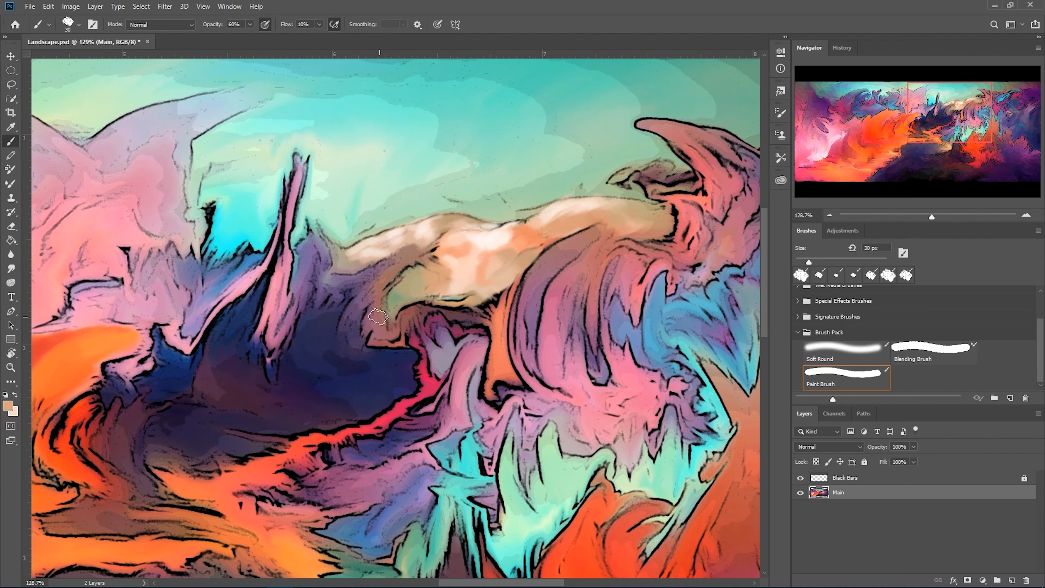
drag(354, 327, 449, 306)
Sample a dark tone beside the red streak, enlarge the brush, and paint the dark valley below the hooked ridge.
alt+click(501, 362)
key(bracketright)
key(bracketright)
mouse_move(483, 343)
mouse_down()
mouse_move(448, 334)
mouse_move(436, 343)
mouse_move(479, 363)
mouse_up()
Sample pink from the tall spike, reduce the brush to 15 px, and paint a pink streak along the crest's lower left edge.
alt+click(394, 273)
key(bracketleft)
key(bracketleft)
key(bracketleft)
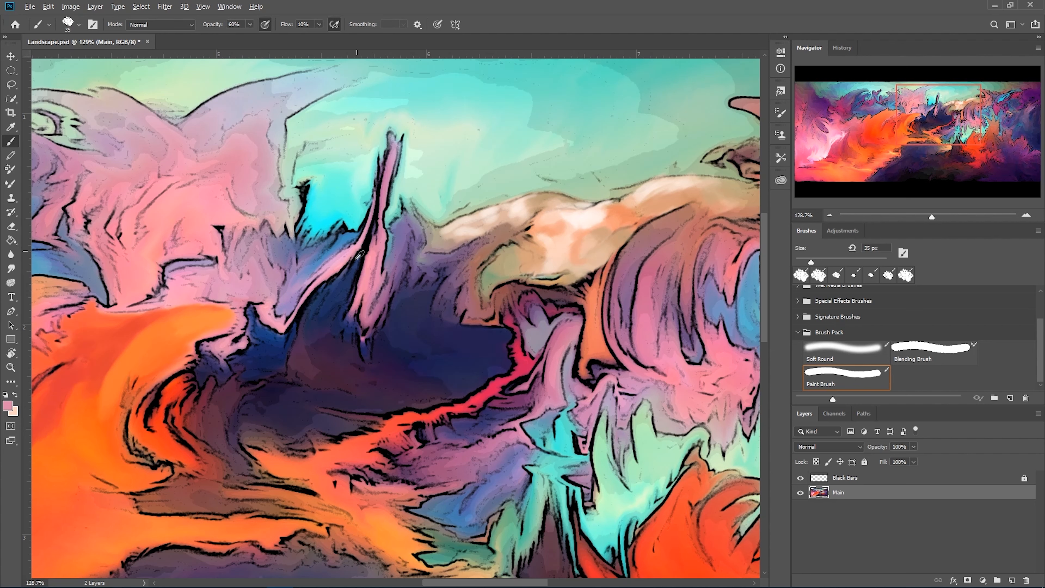
alt+click(369, 268)
key(bracketleft)
key(bracketleft)
drag(494, 234, 435, 272)
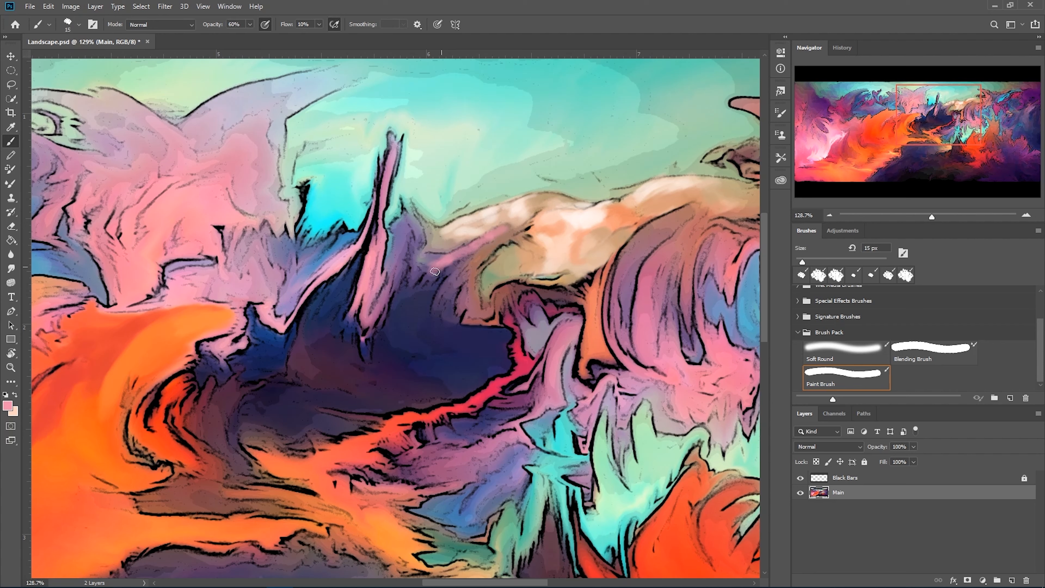
Refine the pink streak with a smaller brush using sampled pale and pink tones, and dab pink highlights onto the dark slope below.
key(bracketleft)
key(bracketleft)
key(bracketleft)
click(498, 227)
alt+click(529, 215)
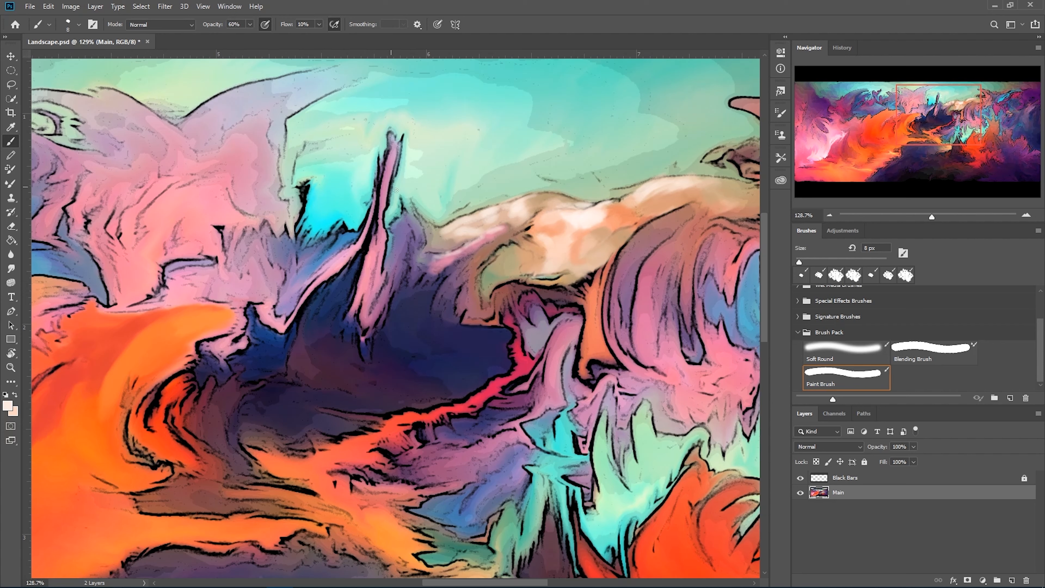
alt+click(485, 240)
drag(500, 230, 462, 253)
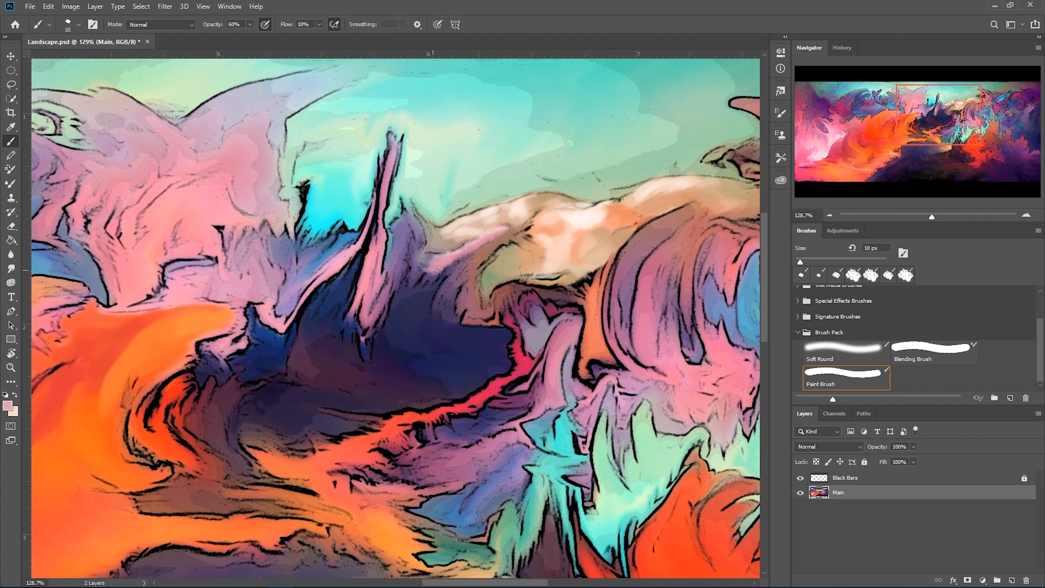
mouse_move(441, 277)
mouse_down()
mouse_move(428, 309)
mouse_move(415, 292)
mouse_up()
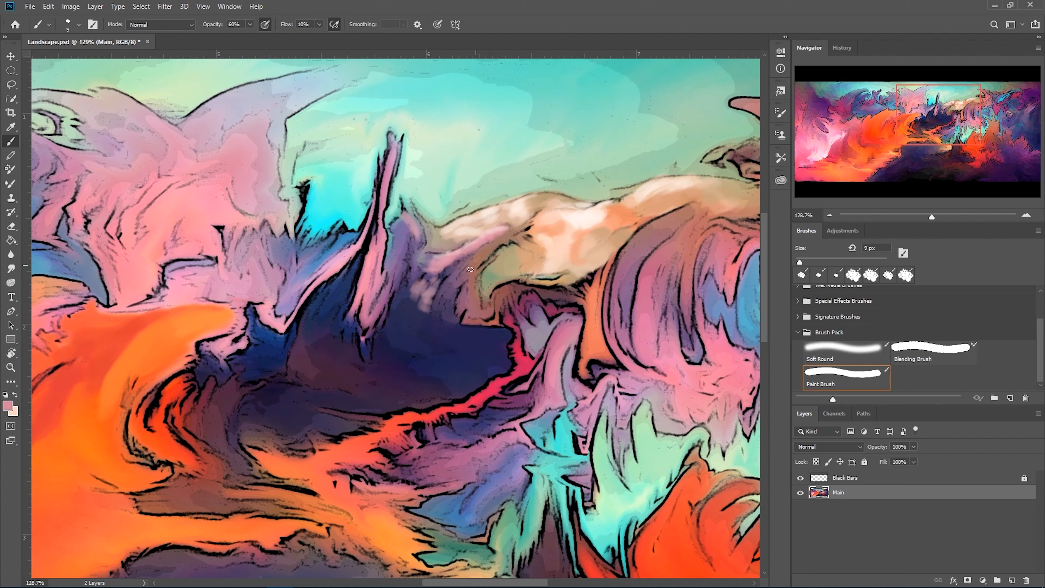
Sample dark navy from the slope, enlarge the brush to 25 px, and shade the area beneath the pink streak.
alt+click(423, 289)
key(bracketright)
key(bracketright)
key(bracketright)
key(bracketright)
drag(460, 250, 480, 267)
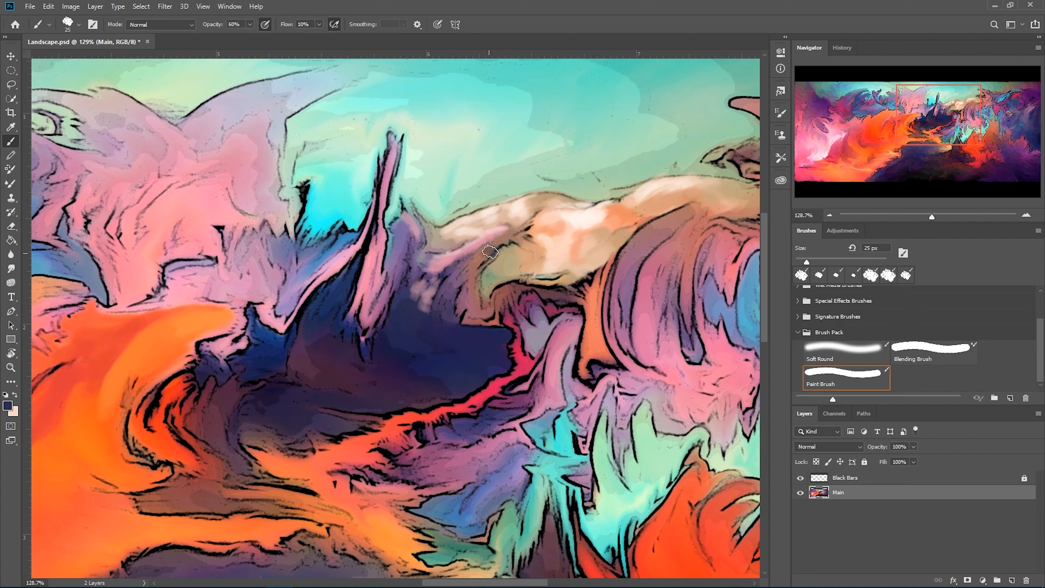
Sample mauve from the dabs on the dark slope, enlarge the brush to 100 px, and paint a soft mauve haze in the navy valley.
key(bracketleft)
key(bracketleft)
key(bracketleft)
alt+click(415, 328)
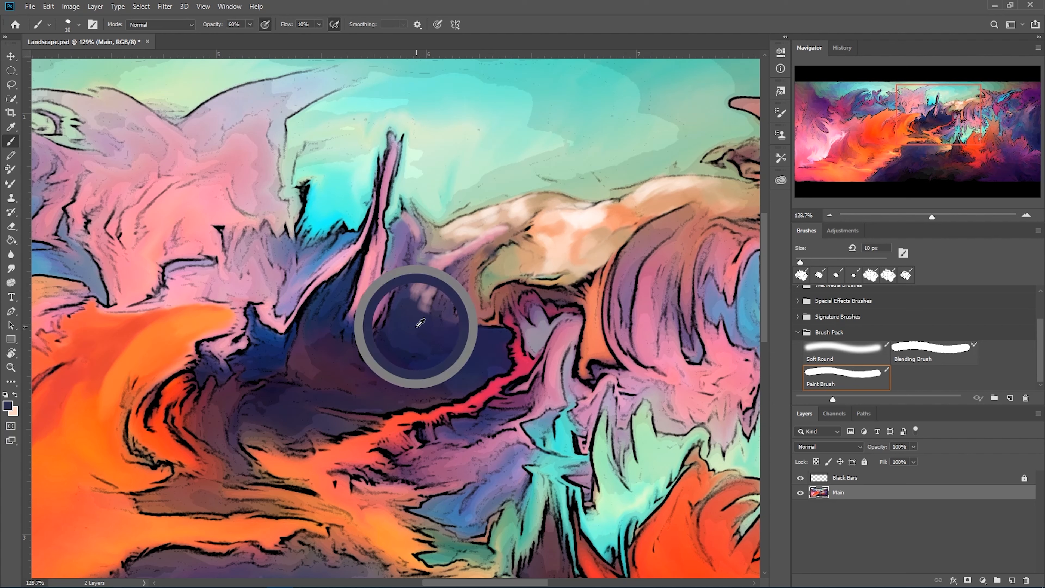
alt+click(424, 298)
key(bracketright)
key(bracketright)
key(bracketright)
key(bracketright)
key(bracketright)
key(bracketright)
key(bracketright)
key(bracketright)
key(bracketright)
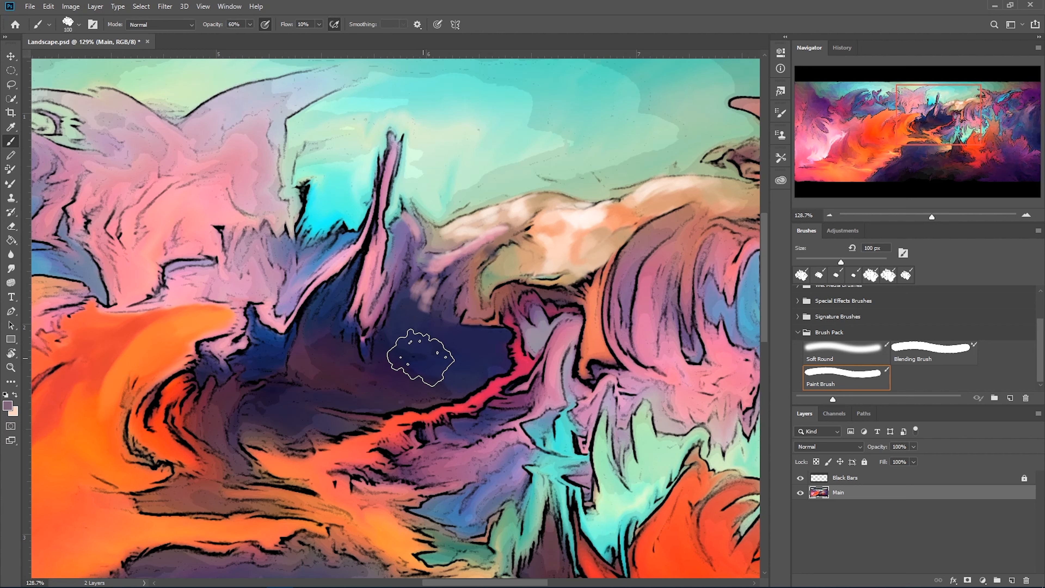
mouse_move(401, 362)
mouse_down()
mouse_move(408, 370)
mouse_move(436, 357)
mouse_move(424, 350)
mouse_move(400, 377)
mouse_move(411, 379)
mouse_up()
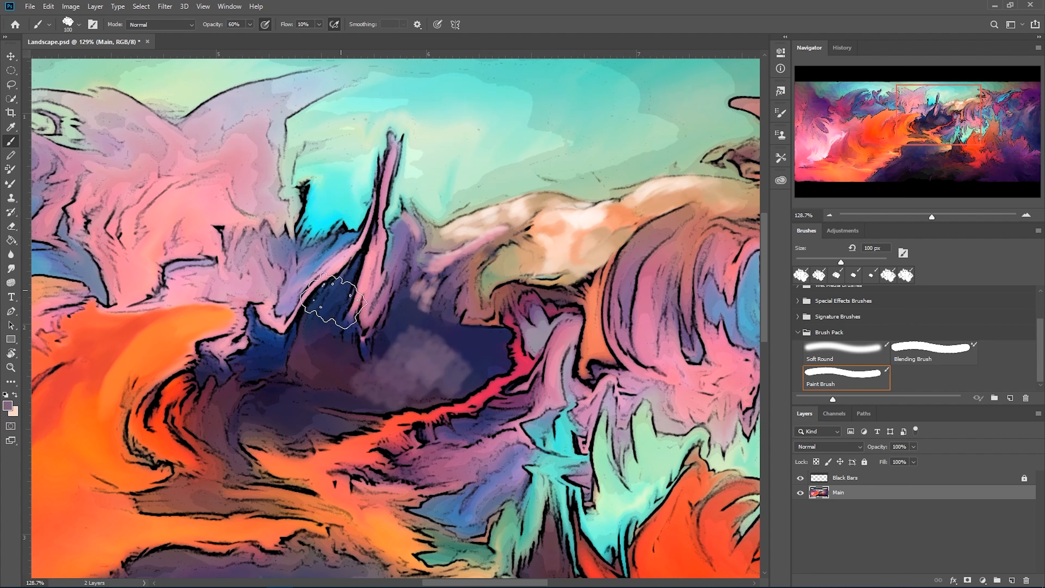
Extend the mauve haze across the valley's left side, and blend its right side into the slope using sampled navy.
mouse_move(350, 381)
mouse_down()
mouse_move(329, 383)
mouse_move(327, 354)
mouse_up()
alt+click(377, 253)
alt+click(377, 253)
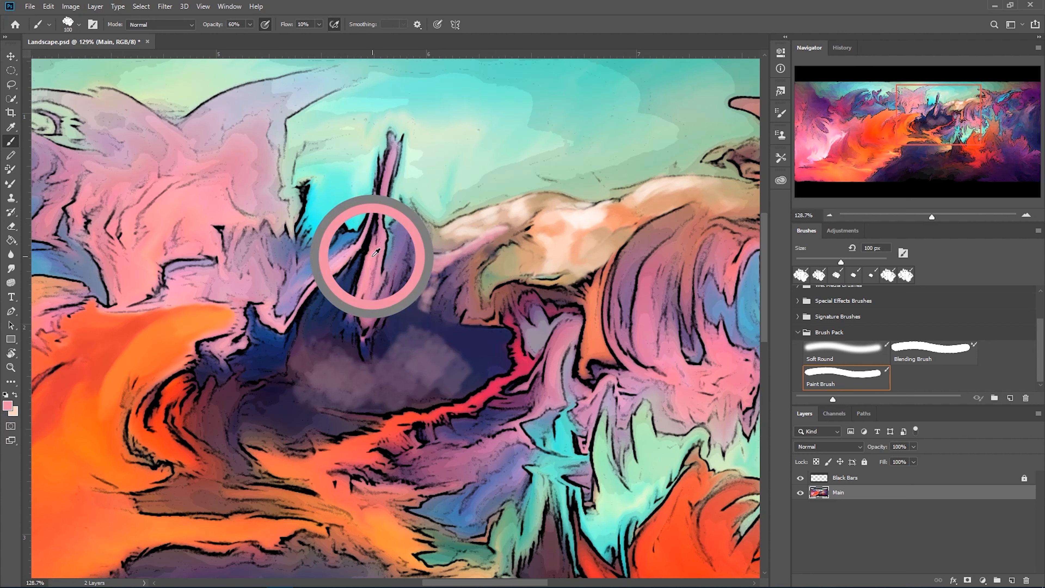
alt+click(464, 341)
mouse_move(465, 350)
mouse_down()
mouse_move(483, 348)
mouse_move(443, 361)
mouse_move(420, 385)
mouse_move(492, 436)
mouse_up()
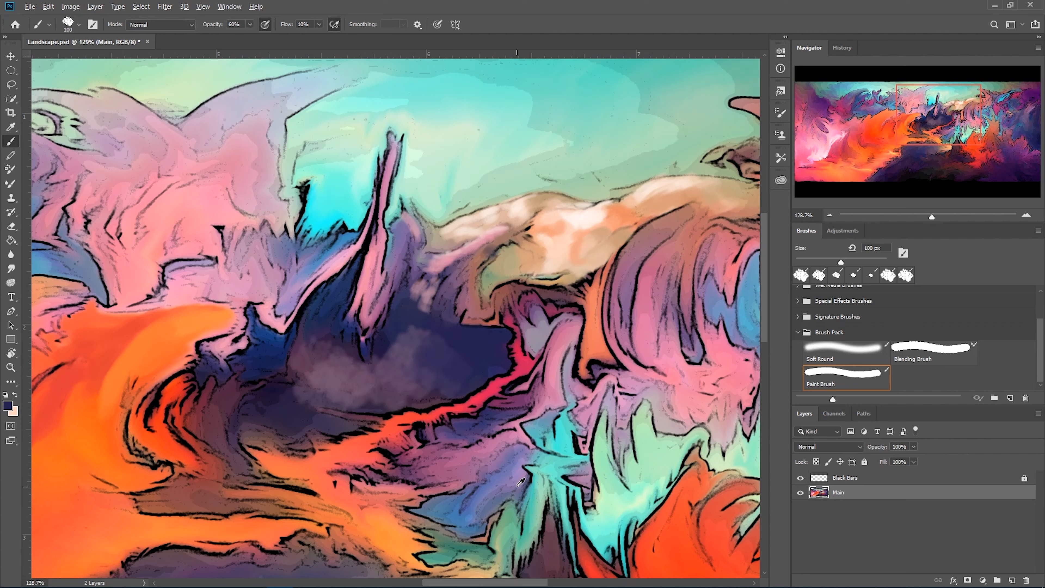
alt+click(446, 348)
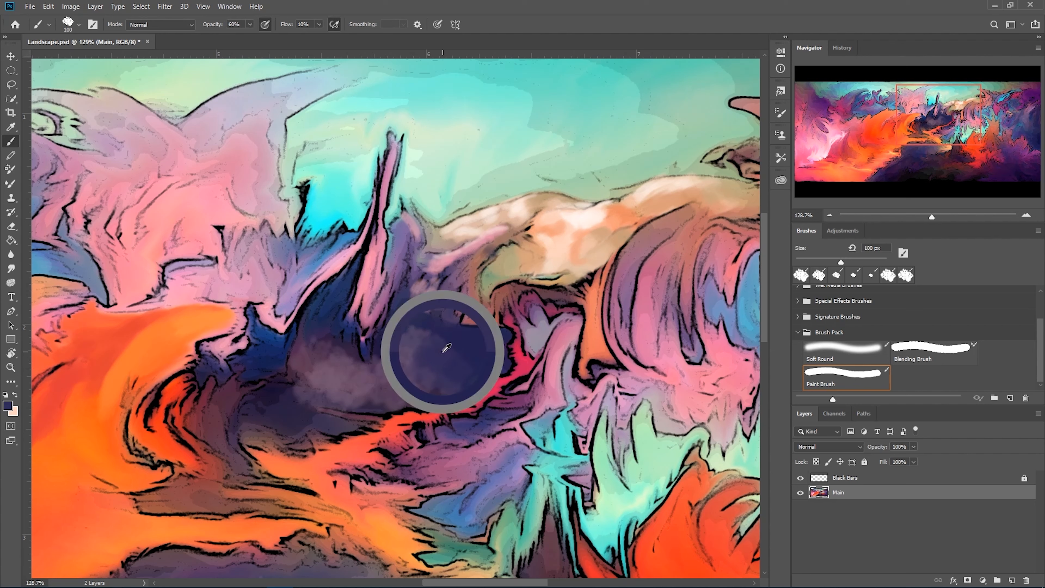
mouse_move(439, 361)
mouse_down()
mouse_move(468, 357)
mouse_move(447, 395)
mouse_up()
Reduce the brush to between 35 and 45 px and soften the haze's right part with purple tones sampled from the valley.
key(bracketleft)
key(bracketleft)
key(bracketleft)
key(bracketleft)
key(bracketleft)
key(bracketleft)
key(bracketleft)
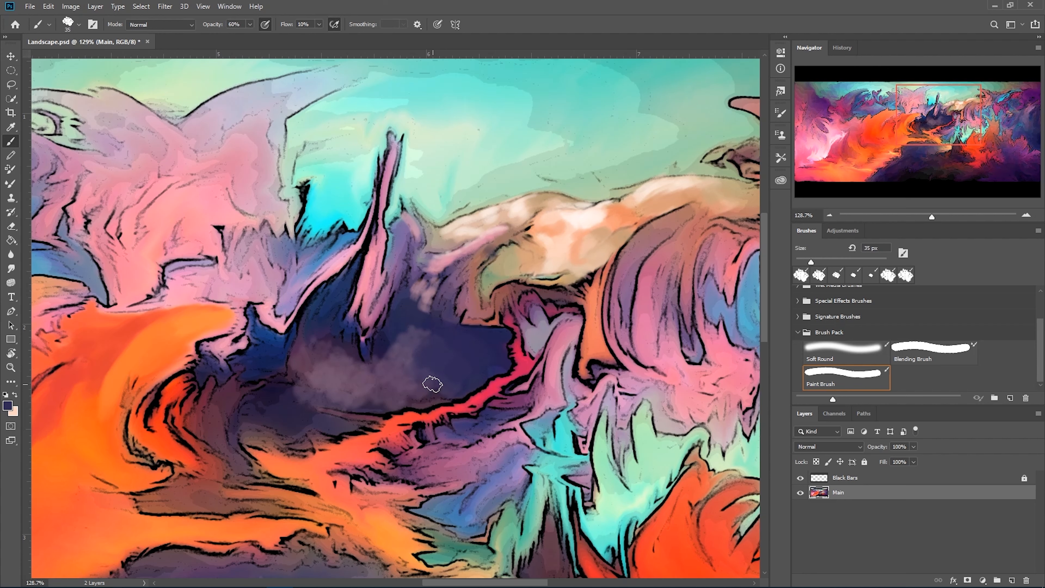
alt+click(408, 336)
key(bracketright)
key(bracketright)
key(bracketright)
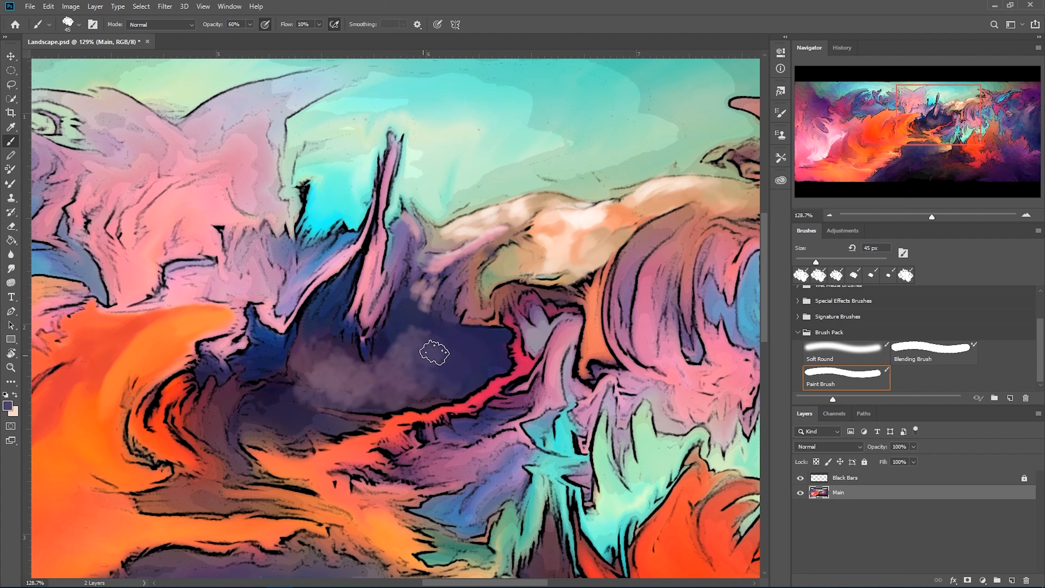
alt+click(415, 304)
key(bracketleft)
key(bracketleft)
alt+click(411, 338)
mouse_move(410, 337)
mouse_down()
mouse_move(399, 324)
mouse_move(410, 304)
mouse_move(436, 350)
mouse_move(483, 329)
mouse_move(487, 355)
mouse_move(455, 381)
mouse_move(420, 367)
mouse_move(404, 374)
mouse_move(485, 357)
mouse_move(421, 399)
mouse_up()
alt+click(461, 377)
Sample pink from the tall spike, shrink the brush, and paint fine strokes along the spike and down its lower left edge.
alt+click(375, 280)
key(bracketleft)
key(bracketleft)
key(bracketleft)
key(bracketleft)
key(bracketleft)
key(bracketleft)
key(bracketleft)
drag(357, 264, 294, 336)
drag(375, 215, 363, 246)
mouse_move(390, 145)
mouse_down()
mouse_move(377, 205)
mouse_move(380, 181)
mouse_move(329, 271)
mouse_up()
Make white the foreground color and paint thin white highlights along the spike and the crest running down from it.
key(d)
key(x)
drag(367, 224, 291, 316)
drag(388, 152, 377, 195)
drag(402, 222, 385, 270)
drag(252, 314, 286, 345)
mouse_move(355, 235)
mouse_down()
mouse_move(331, 246)
mouse_move(283, 312)
mouse_up()
drag(324, 250, 335, 260)
Flip the canvas view horizontally and extend the haze across the navy valley with sampled mauve and a 30 px brush.
key(ctrl+shift+h)
mouse_move(111, 305)
mouse_down()
mouse_move(460, 269)
mouse_move(466, 290)
mouse_up()
alt+click(463, 292)
key(bracketright)
key(bracketright)
key(bracketright)
mouse_move(529, 338)
mouse_down()
mouse_move(487, 367)
mouse_move(485, 328)
mouse_move(411, 354)
mouse_up()
alt+click(434, 341)
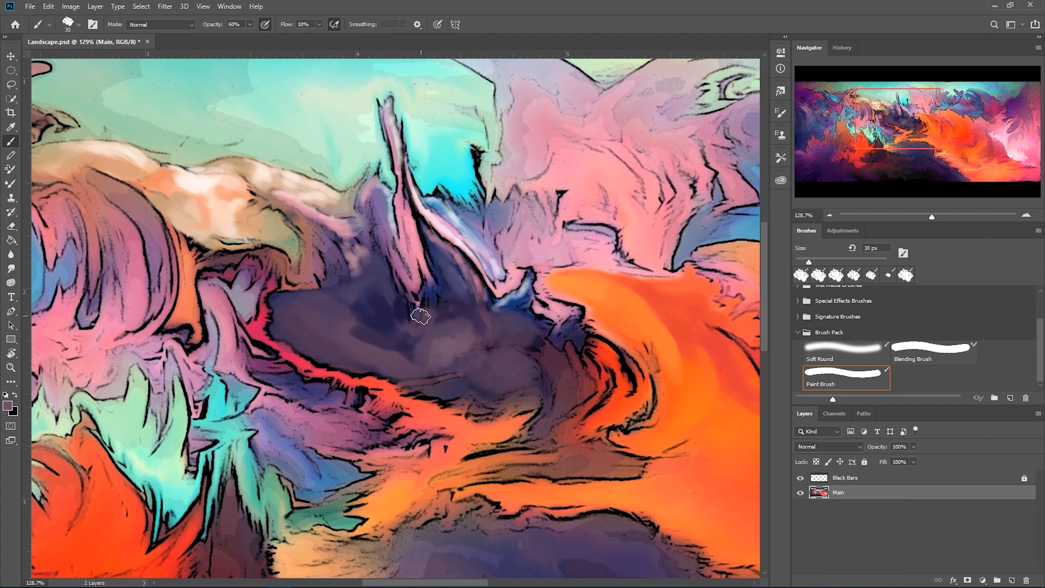
alt+click(384, 275)
key(bracketleft)
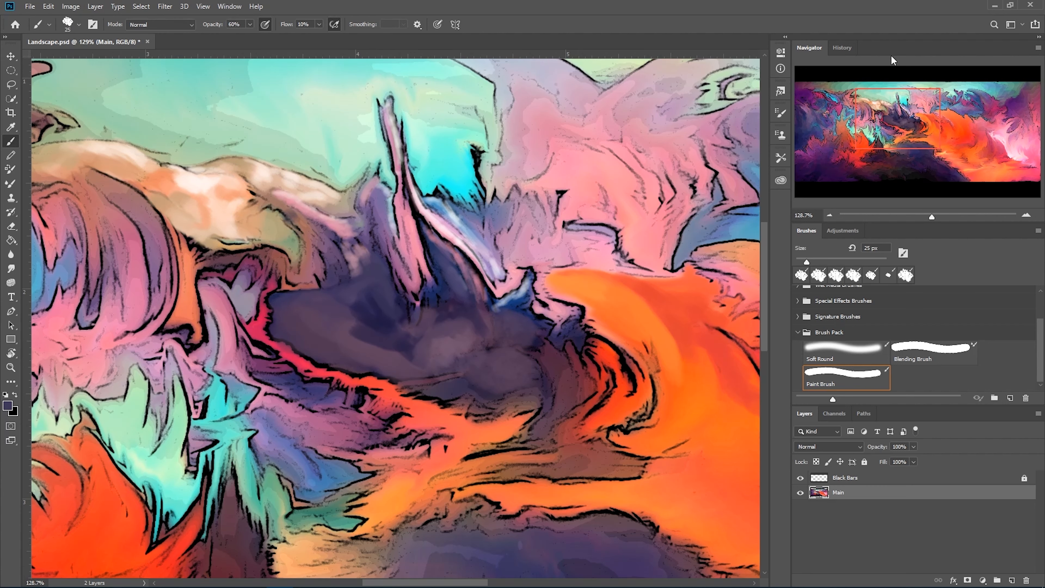
Compare the painting with its original Landscape.psd history state, keeping the painted version.
click(841, 49)
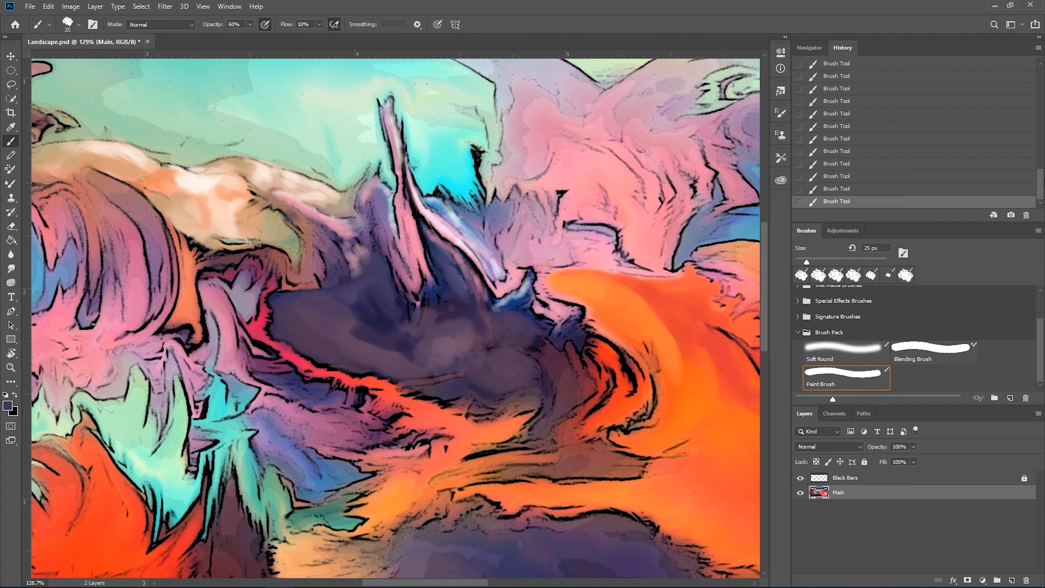
scroll(1042, 179, up, 1)
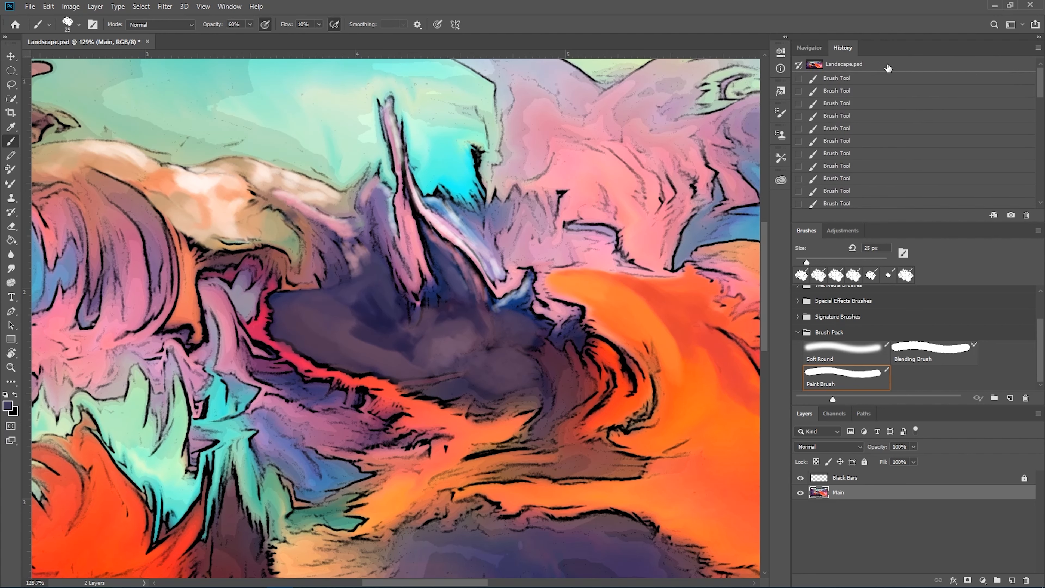
click(870, 67)
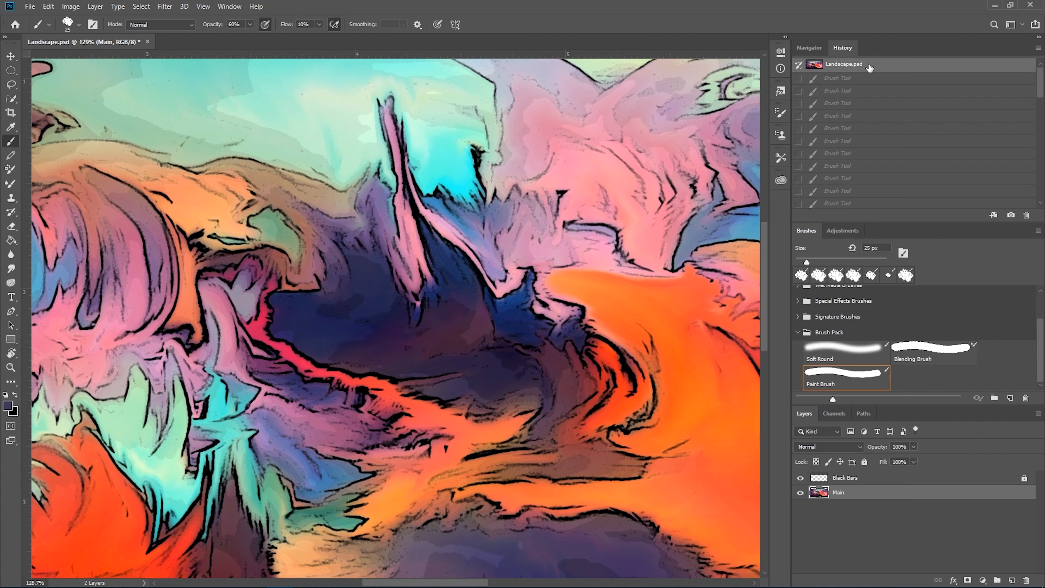
key(ctrl+z)
key(ctrl+shift+z)
key(ctrl+z)
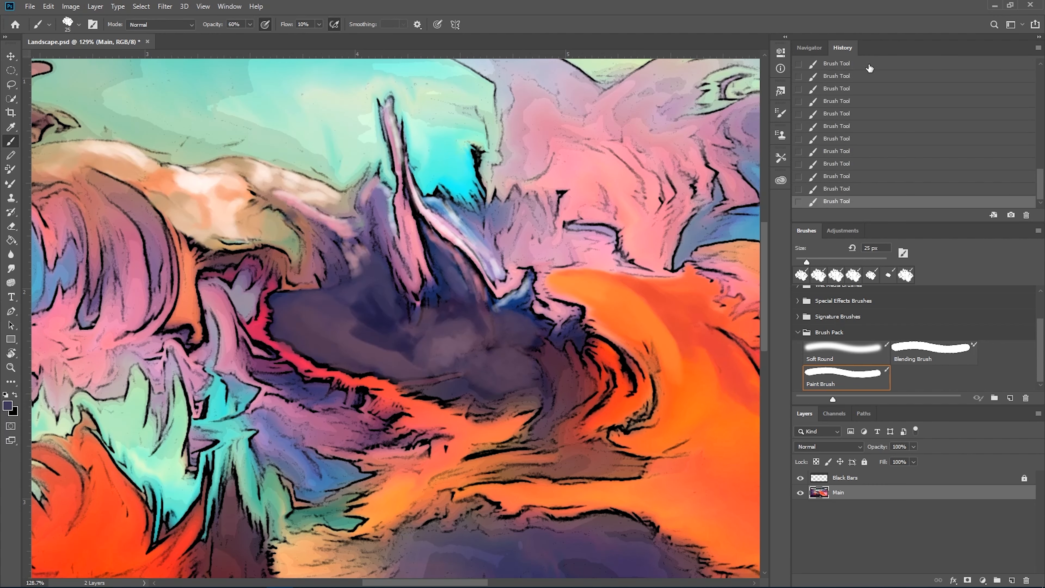
click(811, 50)
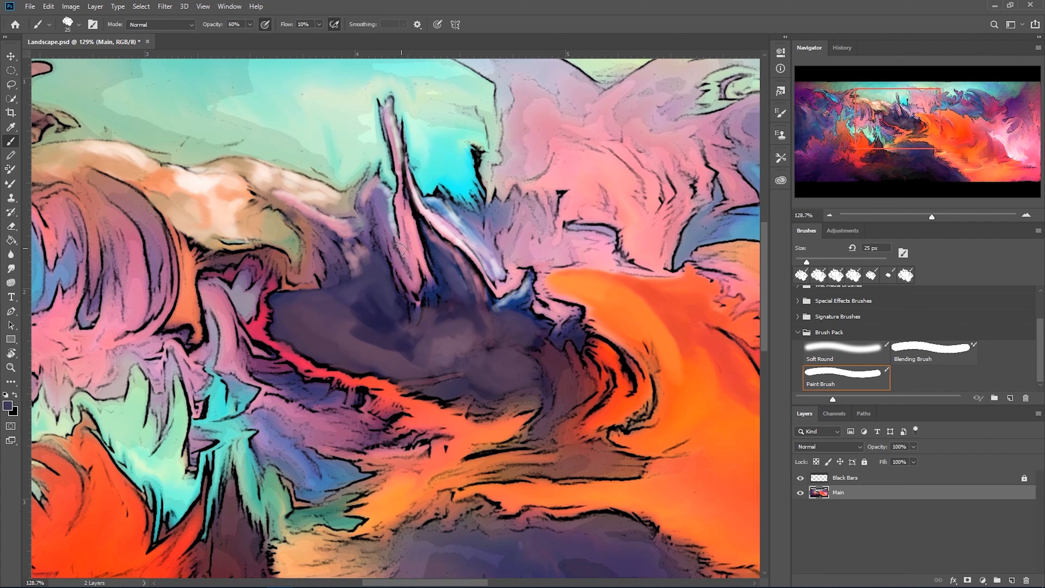
Sample dark tones from the valley and blend the haze's left part with strokes, enlarging the brush to 45 px.
alt+click(378, 329)
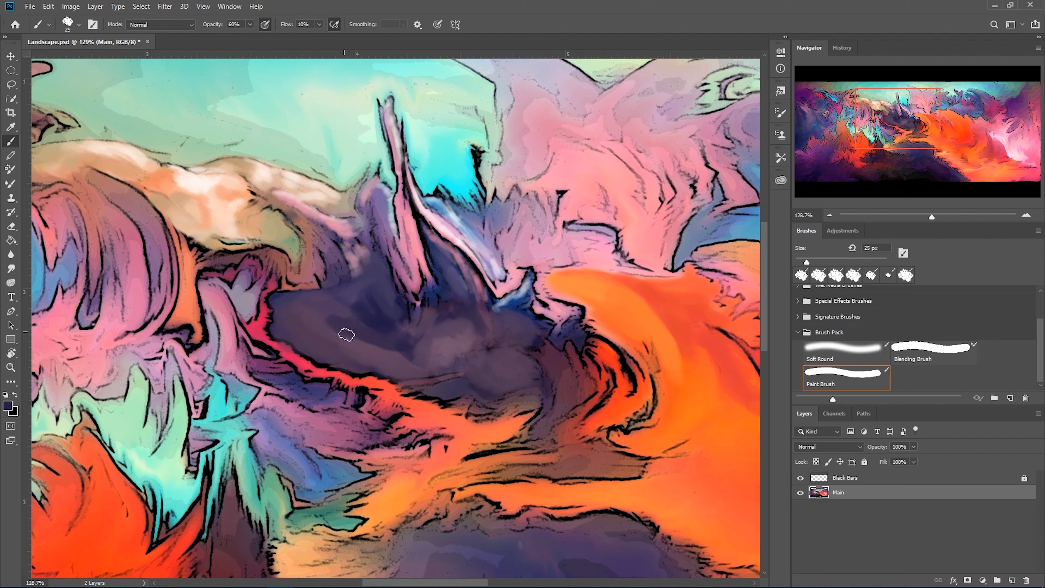
drag(349, 339, 322, 308)
key(bracketright)
key(bracketright)
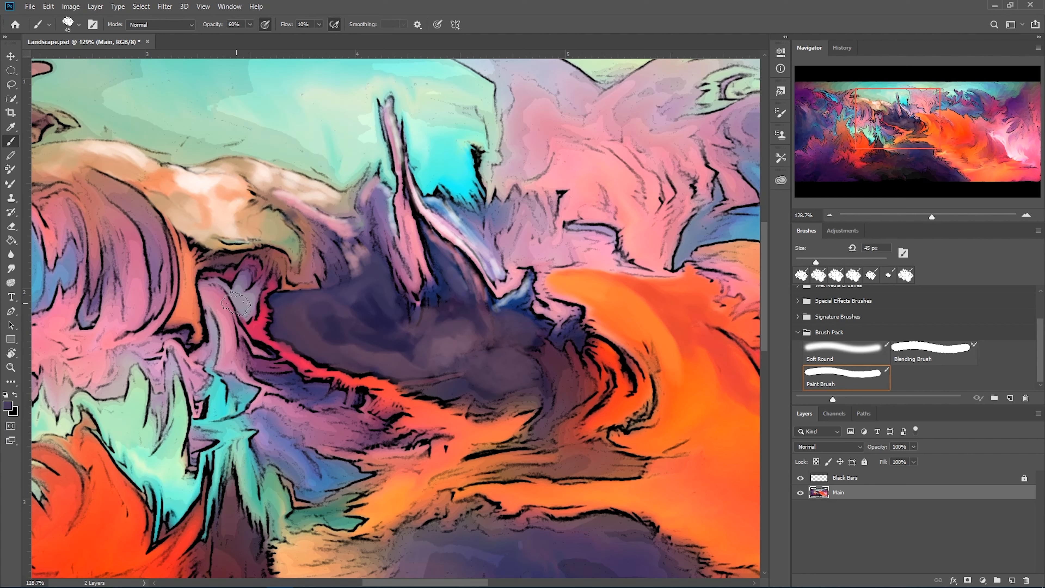
drag(337, 313, 324, 307)
Reduce the brush to 20 px and paint sampled dark navy over the slope beneath the pink ridge streak.
key(bracketleft)
key(bracketleft)
key(bracketleft)
key(bracketleft)
key(bracketleft)
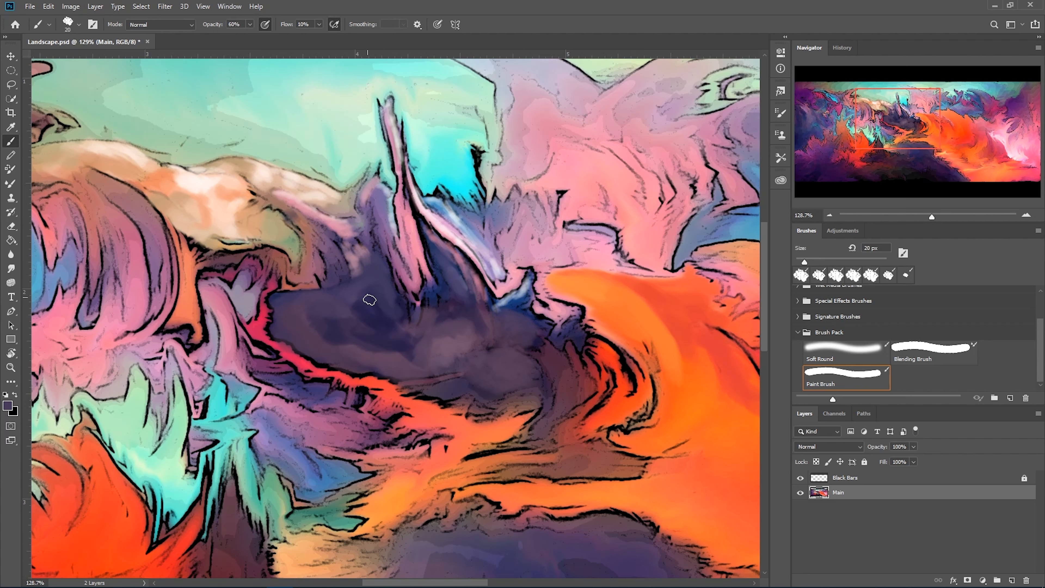
mouse_move(327, 280)
mouse_down()
mouse_move(314, 231)
mouse_move(340, 261)
mouse_move(311, 224)
mouse_up()
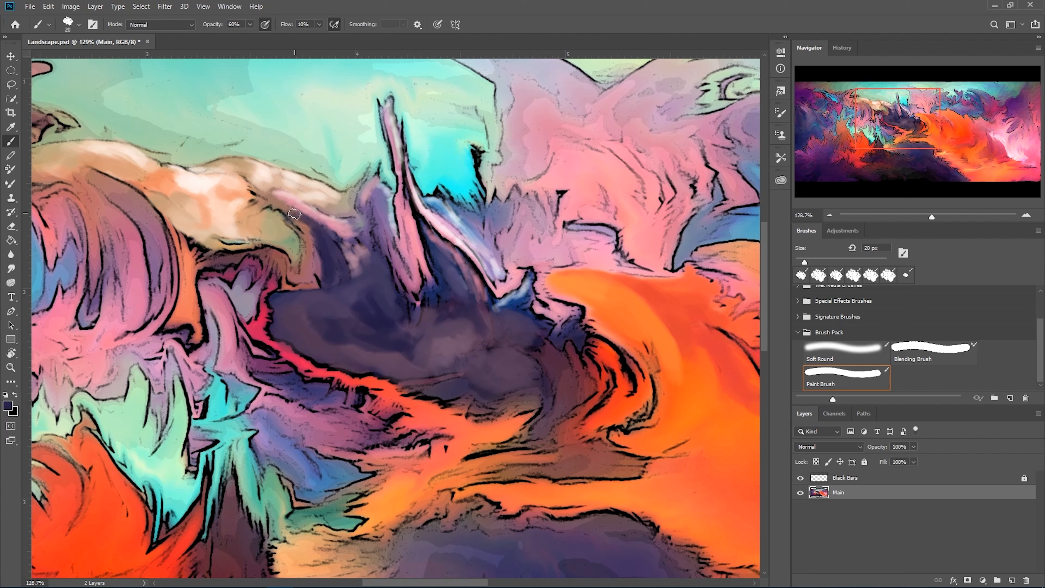
alt+click(309, 238)
drag(302, 219, 320, 272)
Blend the slope's left edge with sampled navy, and paint a brown streak down it using color sampled beside the edge.
alt+click(336, 251)
mouse_move(304, 219)
mouse_down()
mouse_move(317, 247)
mouse_move(306, 284)
mouse_up()
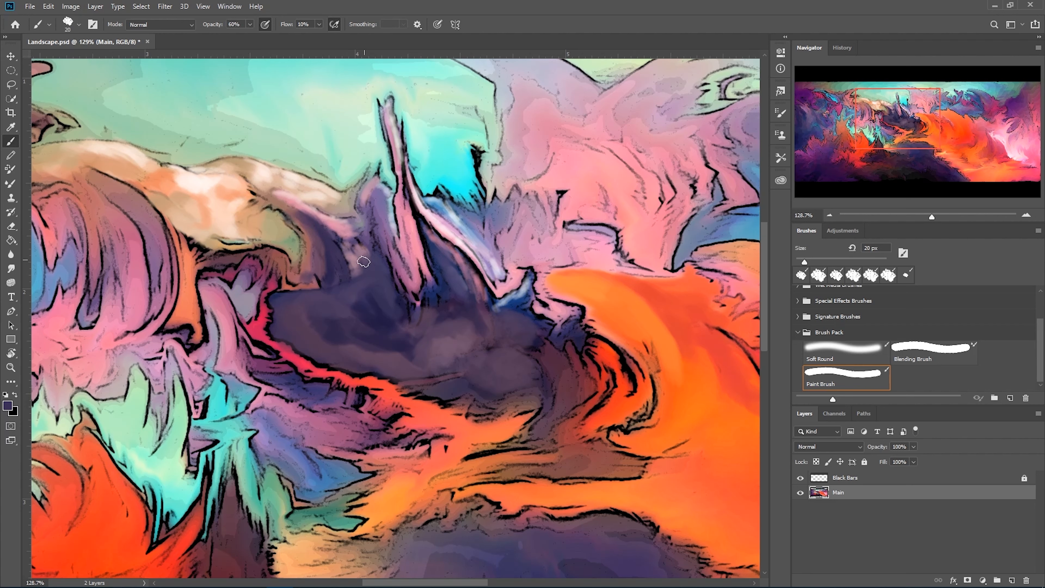
drag(300, 226, 310, 287)
alt+click(305, 260)
mouse_move(308, 244)
mouse_down()
mouse_move(316, 272)
mouse_move(306, 291)
mouse_up()
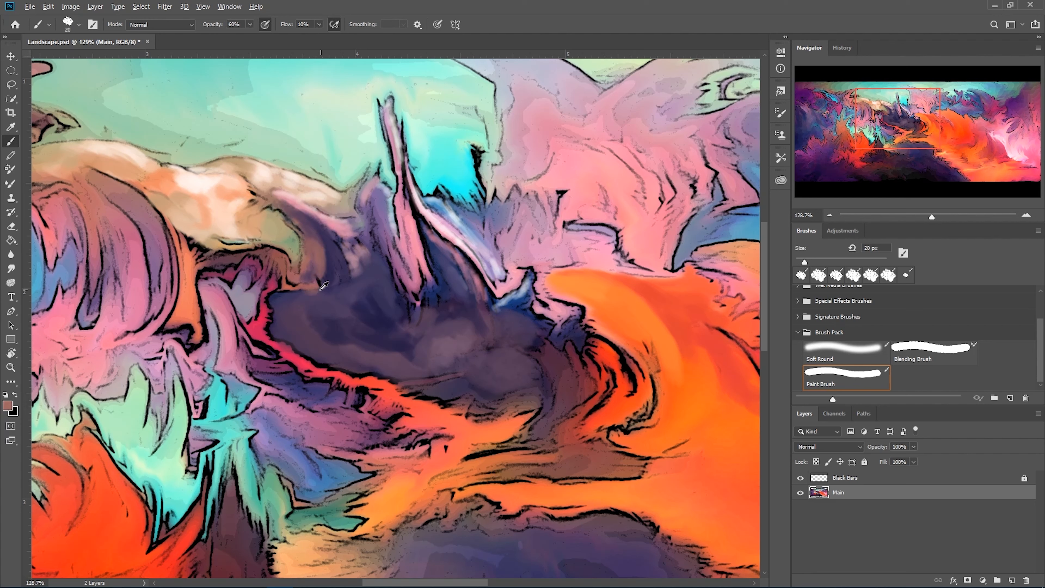
Sample warm brown from the slope's edge and paint soft brown patches across the valley's left half with a 20 px brush.
alt+click(318, 289)
alt+click(342, 300)
key(bracketleft)
key(bracketleft)
key(bracketleft)
alt+click(321, 246)
drag(305, 297, 345, 308)
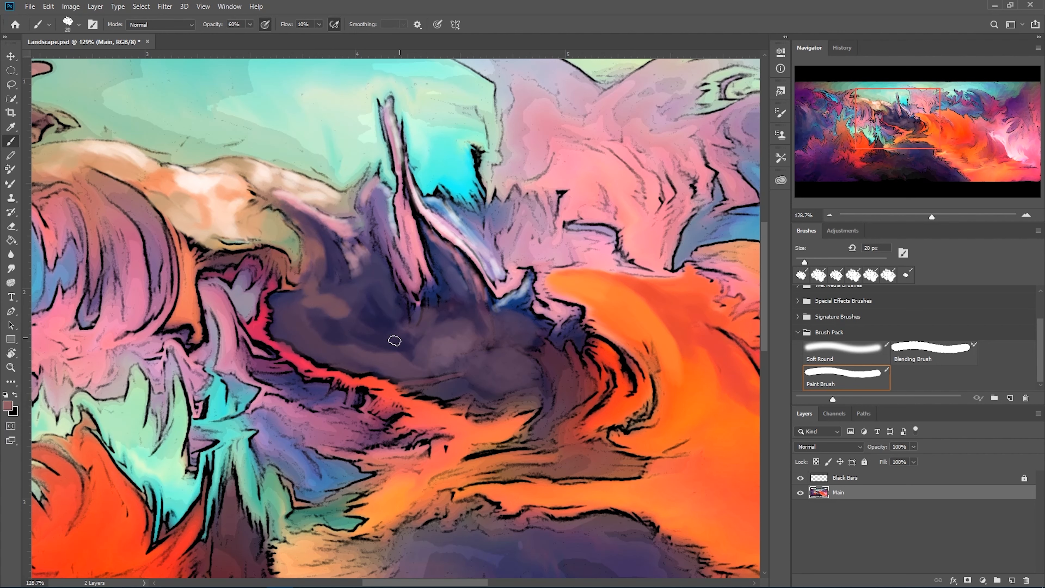
mouse_move(397, 335)
mouse_down()
mouse_move(371, 335)
mouse_move(403, 337)
mouse_up()
mouse_move(366, 289)
mouse_down()
mouse_move(384, 303)
mouse_move(357, 314)
mouse_move(383, 314)
mouse_move(387, 305)
mouse_move(341, 317)
mouse_move(325, 330)
mouse_move(337, 337)
mouse_up()
Enlarge the brush to 35 px and blend the area around the brown patches with purple and navy sampled from the valley.
alt+click(381, 318)
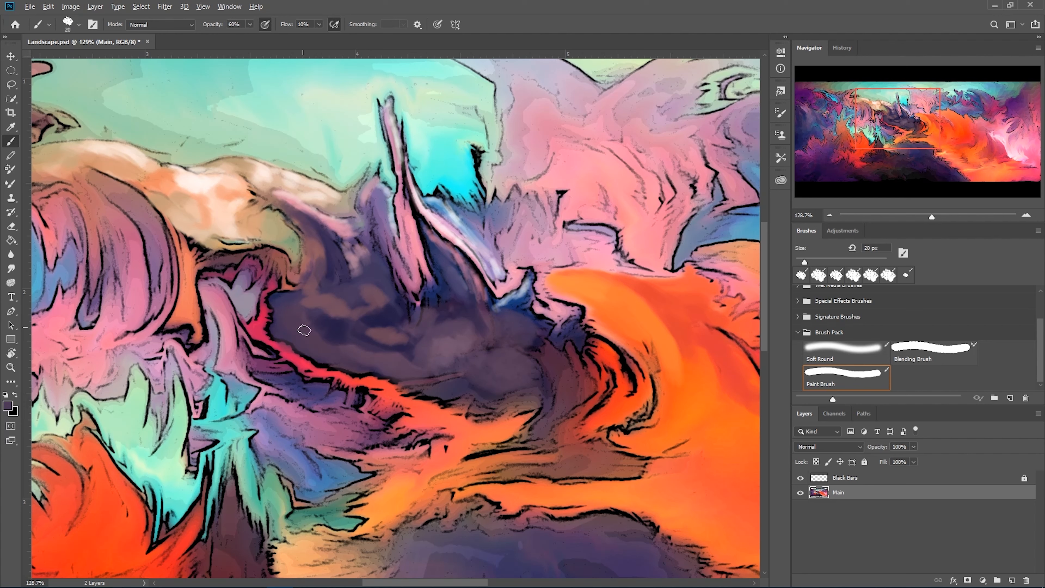
key(bracketright)
key(bracketright)
key(bracketright)
drag(382, 353, 416, 367)
alt+click(401, 347)
alt+click(436, 339)
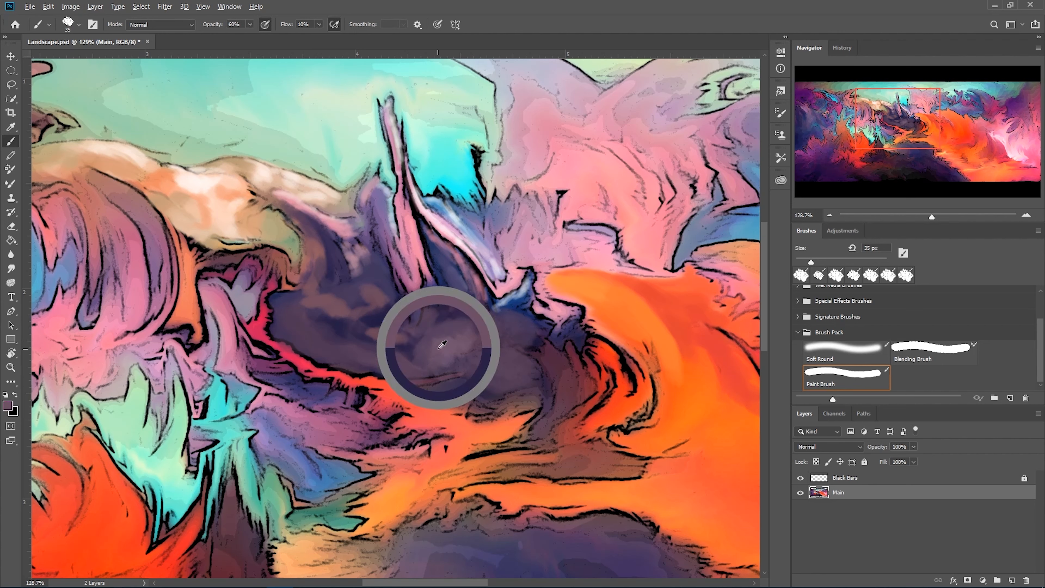
drag(465, 319, 448, 366)
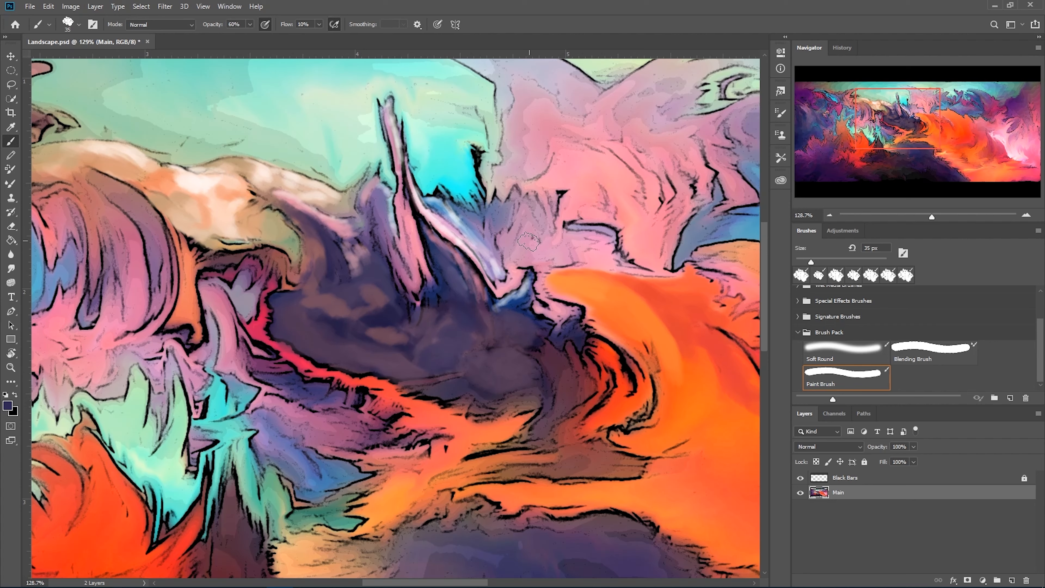
Examine the painted ridge and valley both up close and within the whole landscape.
scroll(462, 229, down, 3)
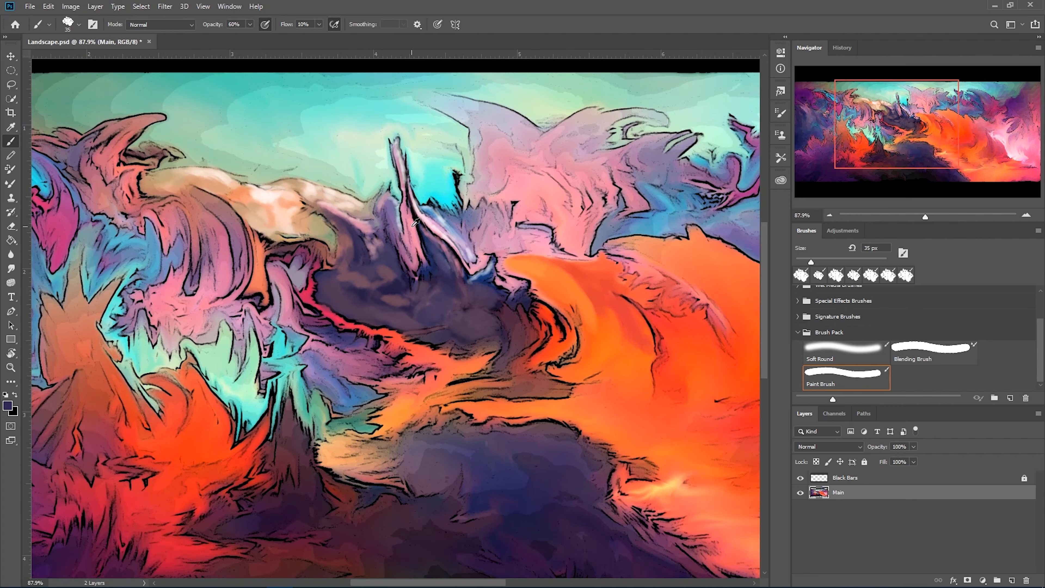
scroll(266, 207, up, 3)
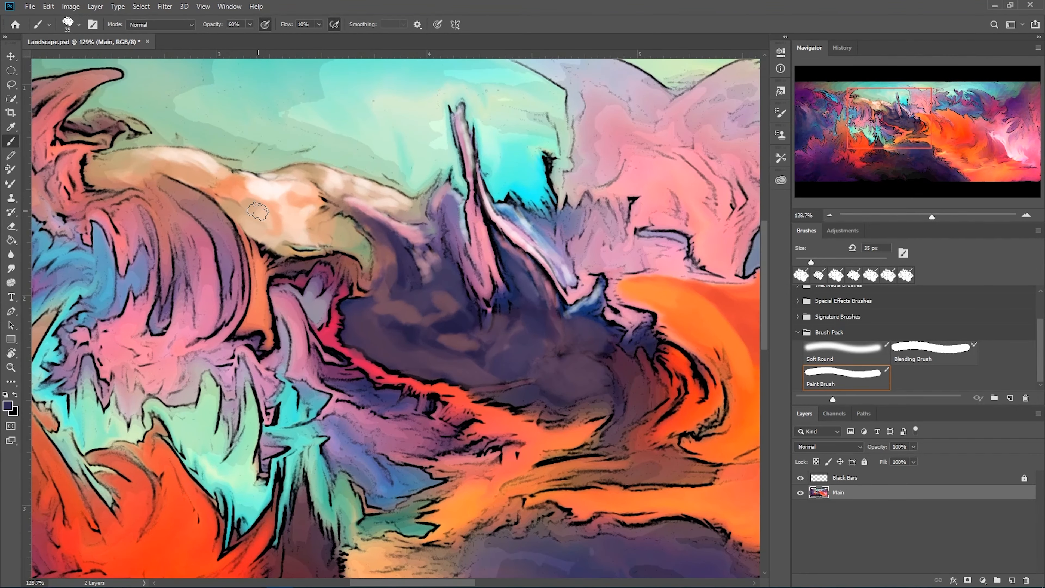
drag(539, 345, 503, 314)
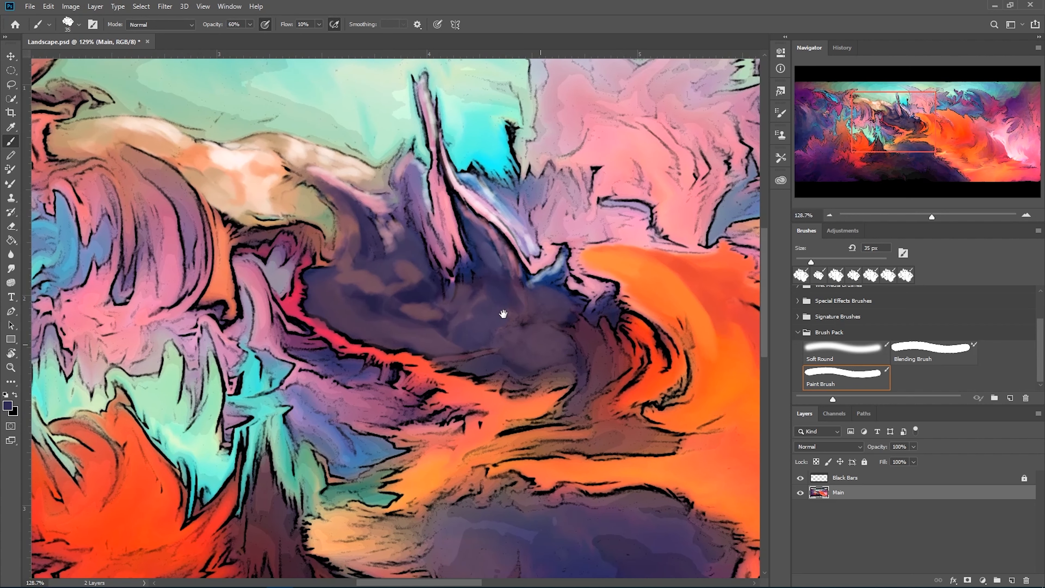
scroll(503, 315, down, 4)
scroll(503, 314, down, 5)
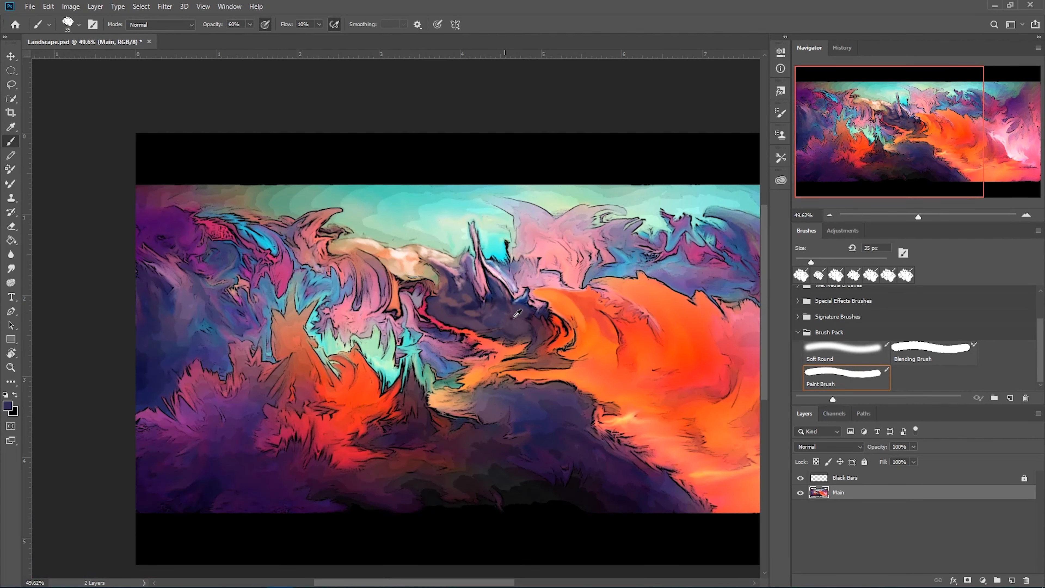
key(alt+space)
key(Escape)
drag(590, 331, 445, 280)
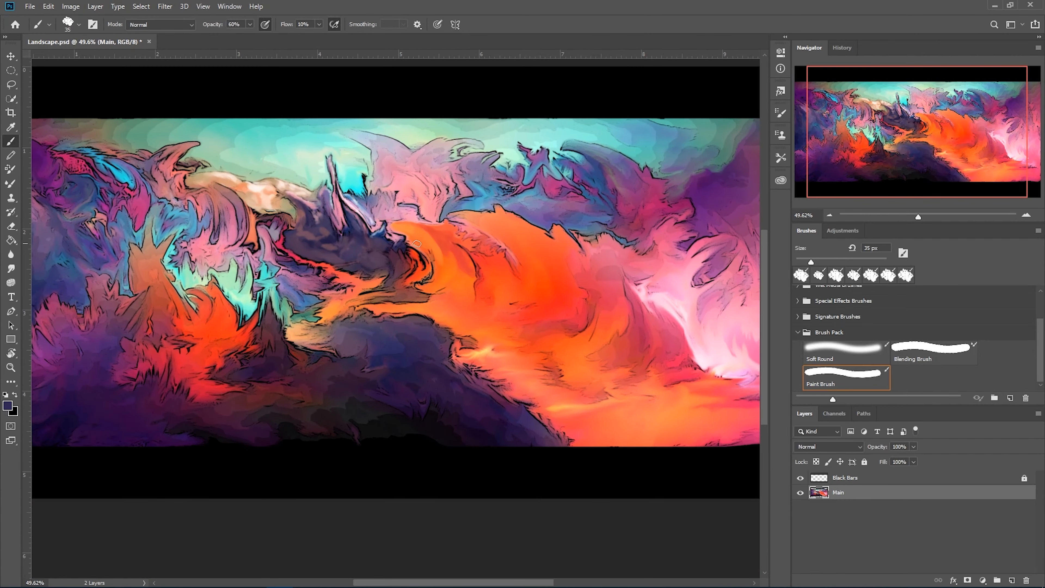
scroll(372, 238, up, 6)
scroll(371, 238, down, 5)
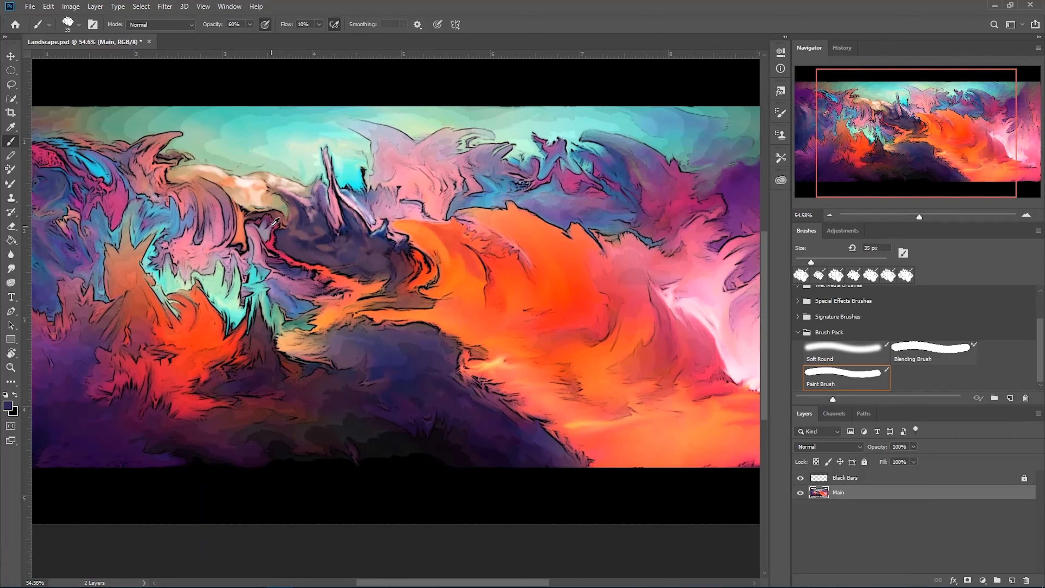
scroll(284, 192, up, 8)
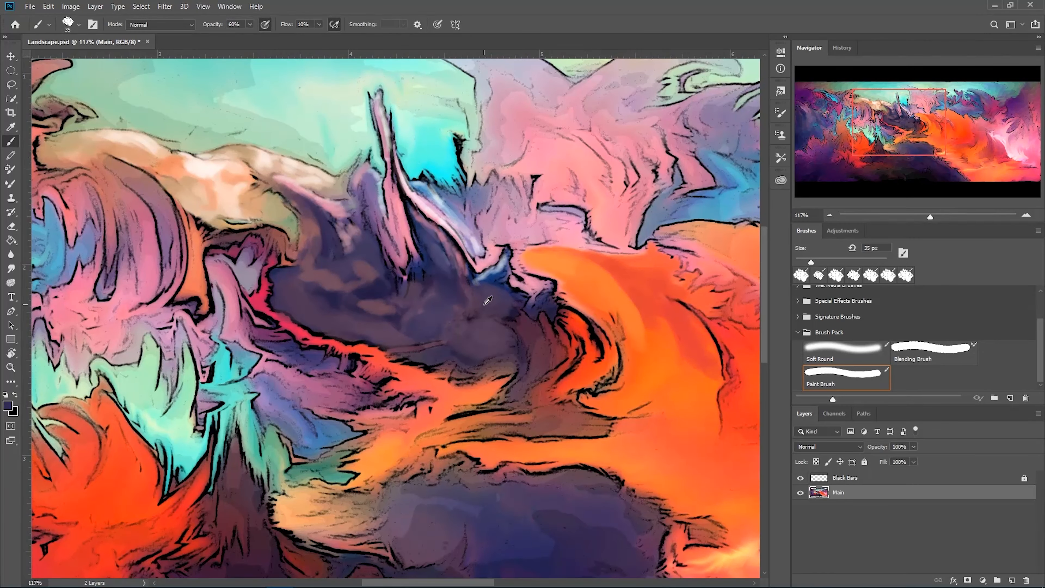
scroll(487, 300, down, 10)
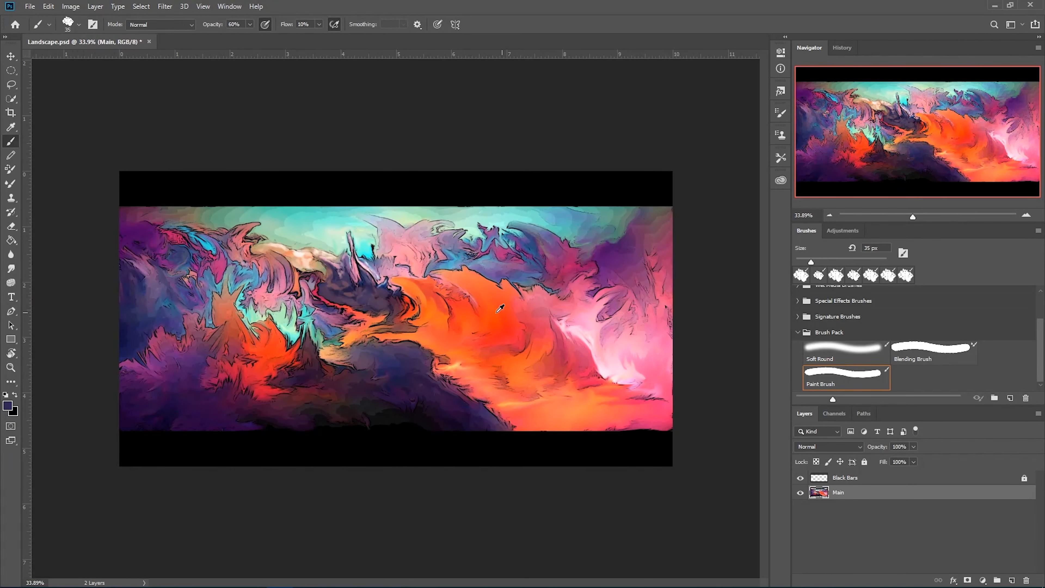
scroll(387, 321, up, 5)
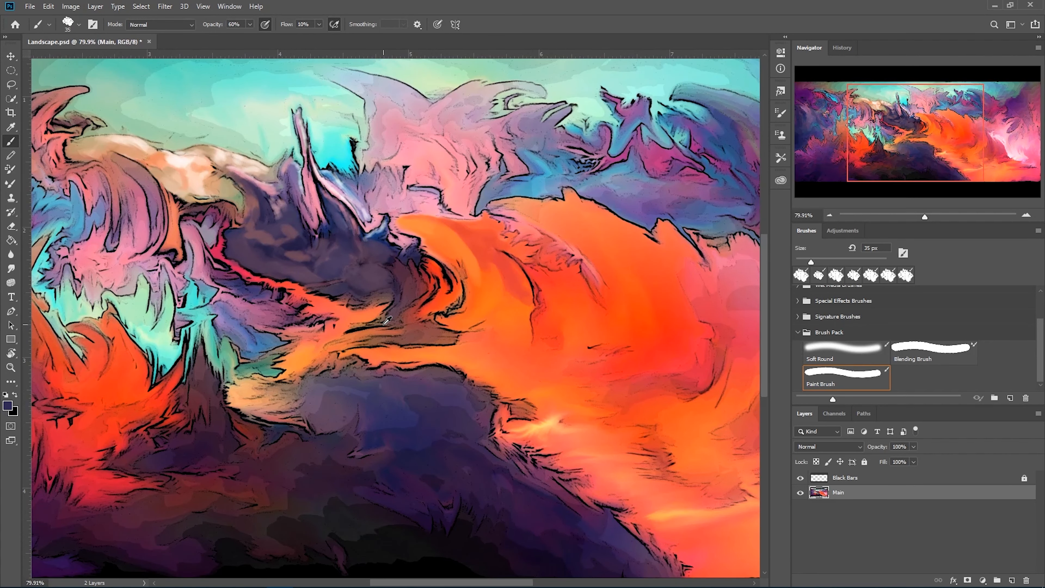
drag(380, 268, 456, 326)
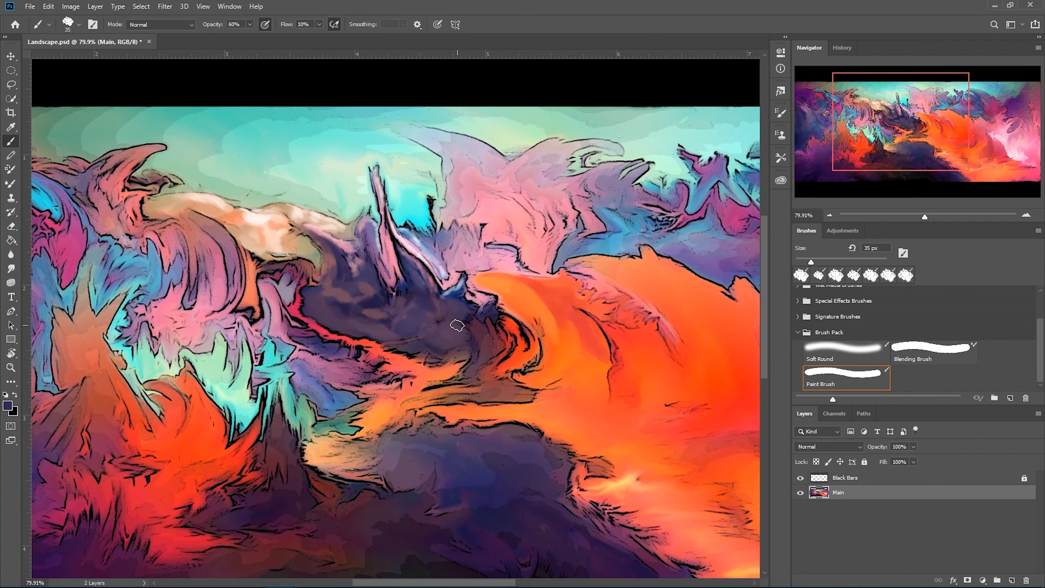
Reduce the brush to 20 px, sample dark navy beside the spike, and deepen the shadow between the spike's base and the crest.
key(bracketleft)
alt+click(371, 298)
alt+click(362, 306)
alt+click(406, 272)
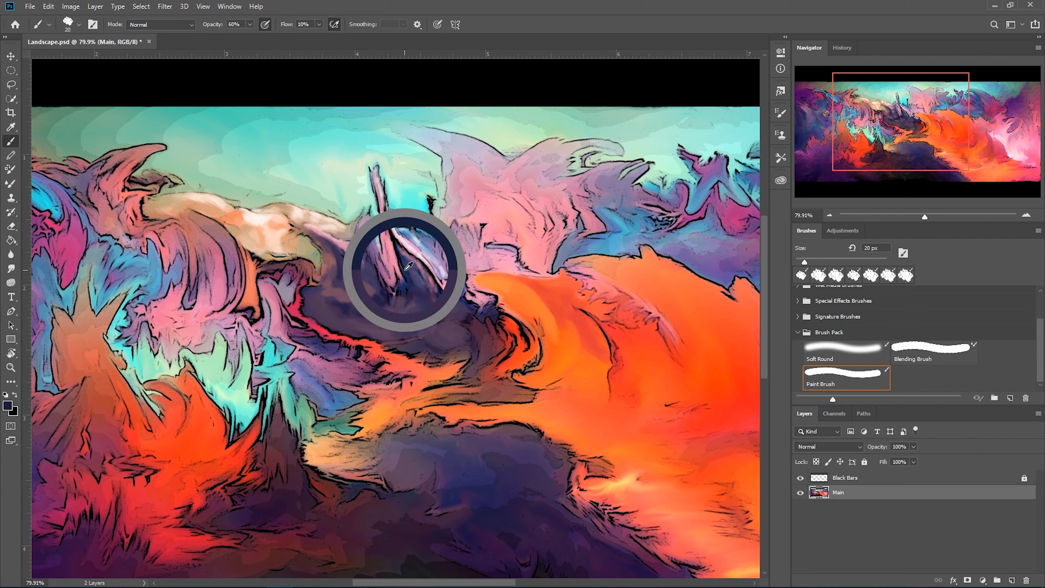
mouse_move(417, 287)
mouse_down()
mouse_move(405, 263)
mouse_move(424, 293)
mouse_up()
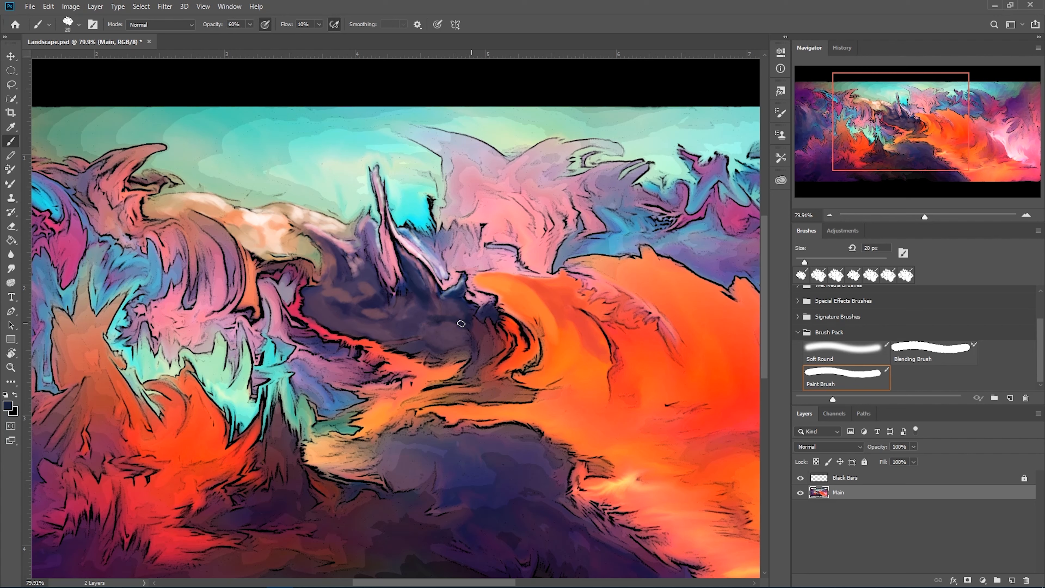
alt+click(376, 312)
alt+click(419, 283)
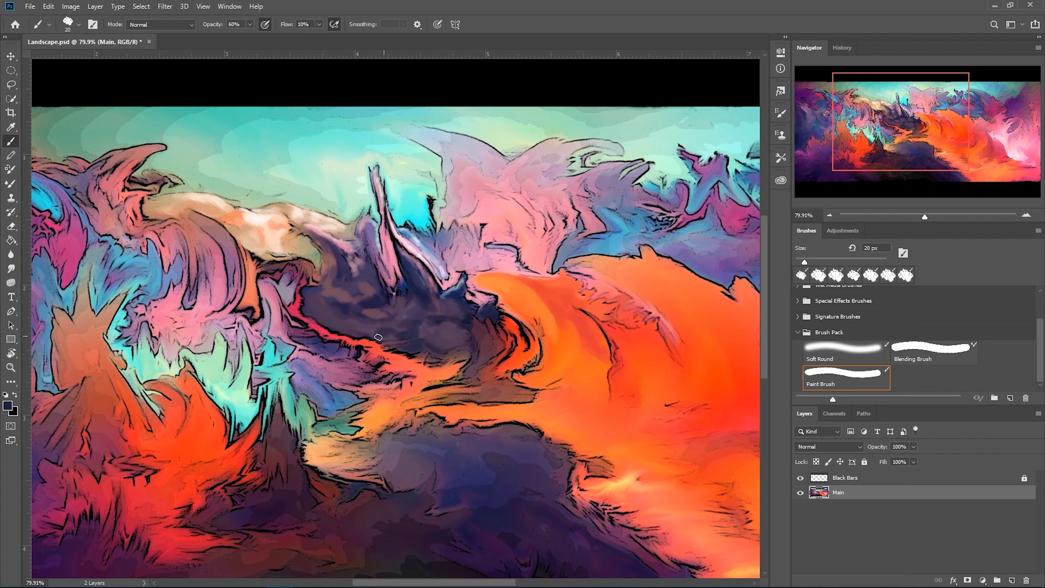
Sample dark purple and navy tones around the valley and blend them into the shaded area beneath the spike.
alt+click(379, 316)
alt+click(369, 300)
scroll(301, 344, up, 3)
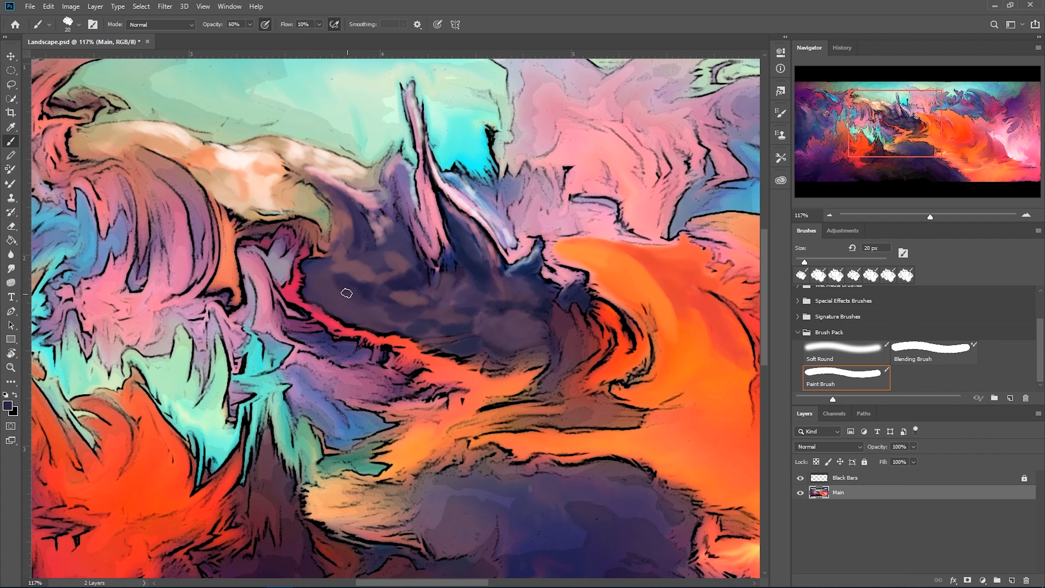
alt+click(357, 269)
Flip the image horizontally, sample red-orange from the large orange wave, and paint it over the wave's crest.
key(ctrl+shift+h)
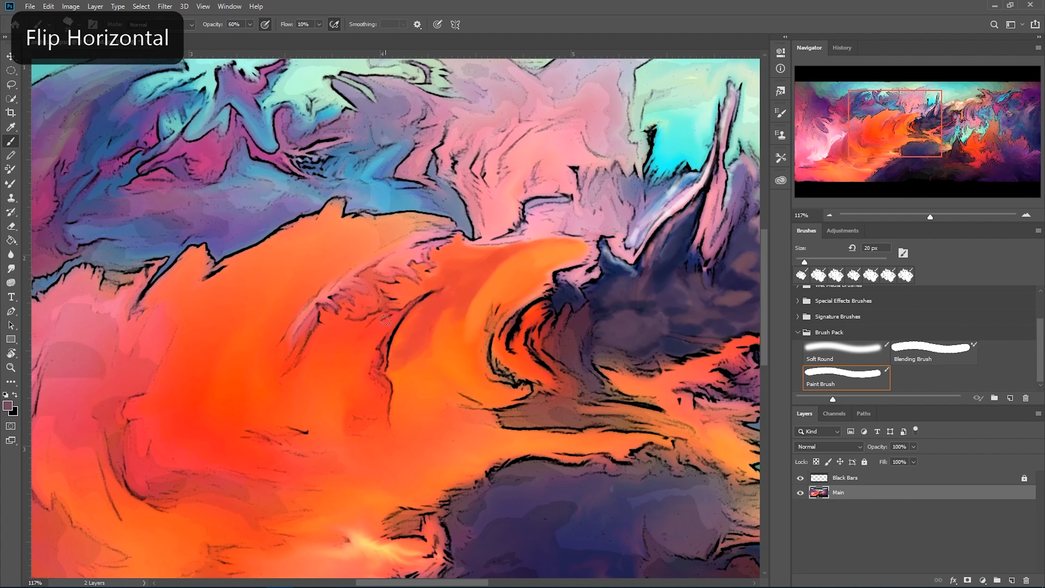
drag(433, 305, 314, 348)
alt+click(370, 307)
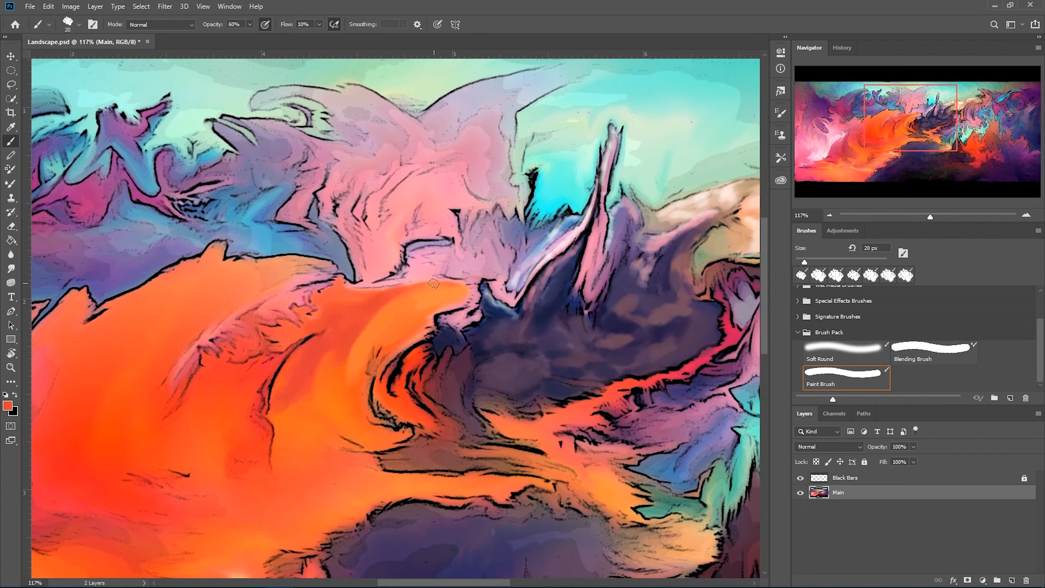
mouse_move(449, 284)
mouse_down()
mouse_move(385, 297)
mouse_move(427, 284)
mouse_move(390, 297)
mouse_up()
drag(439, 292, 324, 276)
drag(246, 280, 273, 274)
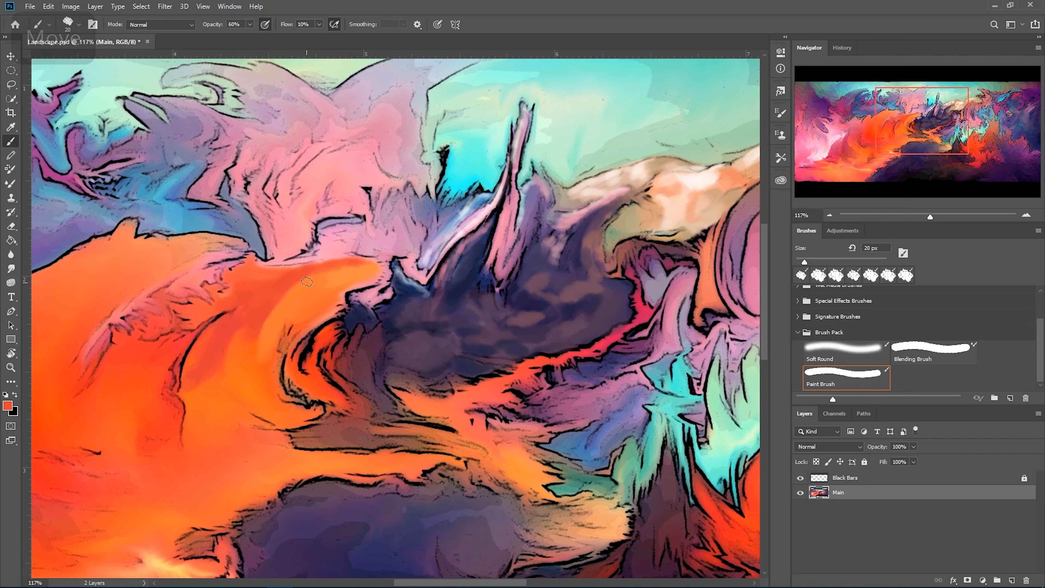
Enlarge the brush to 35 px and blend sampled red-orange and orange through the body of the wave beside the dark hollow.
key(space)
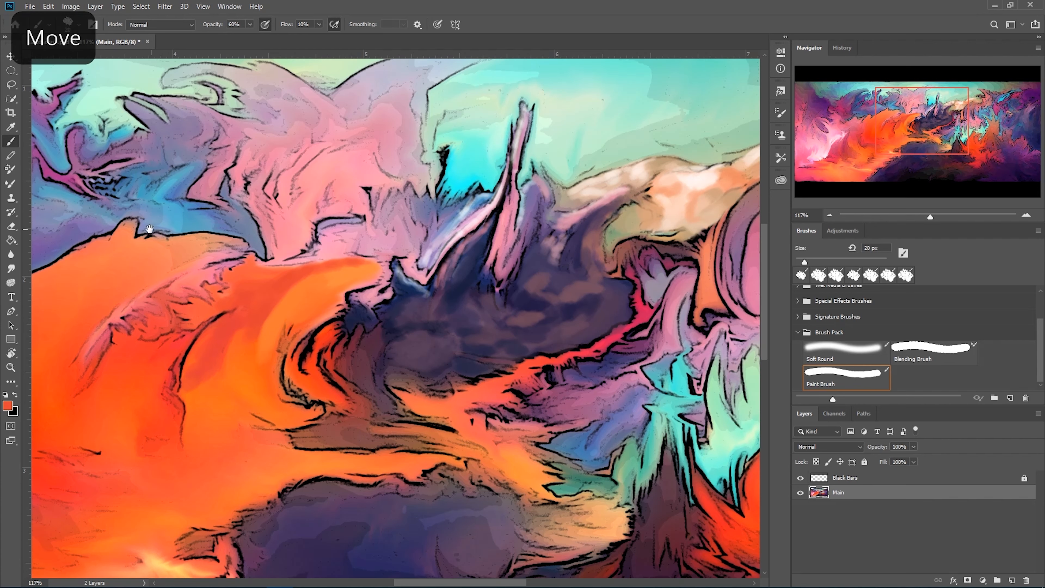
mouse_move(132, 226)
mouse_down()
mouse_move(391, 287)
mouse_move(452, 364)
mouse_move(256, 203)
mouse_move(357, 271)
mouse_move(392, 278)
mouse_up()
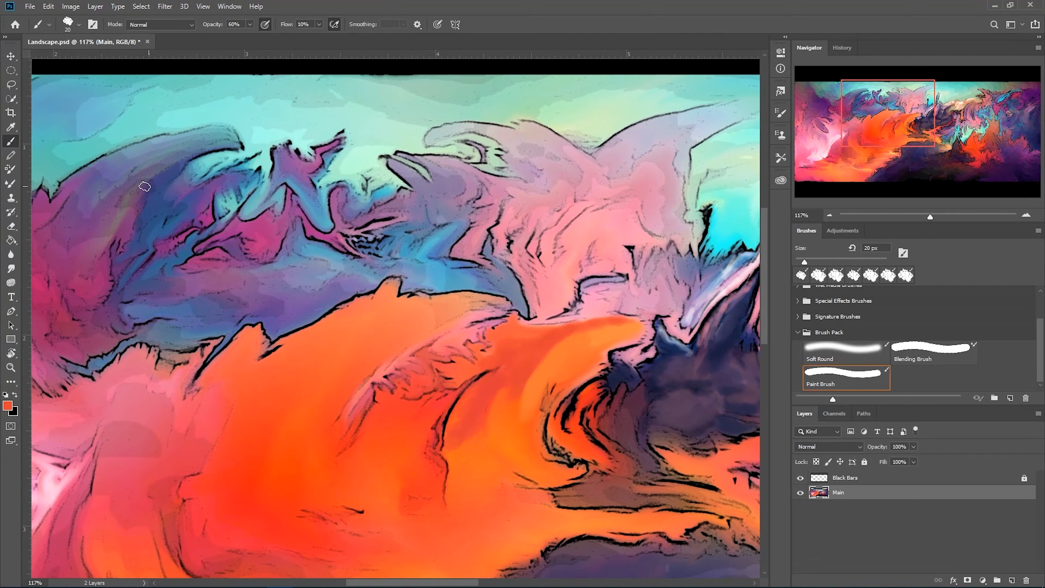
drag(396, 292, 313, 242)
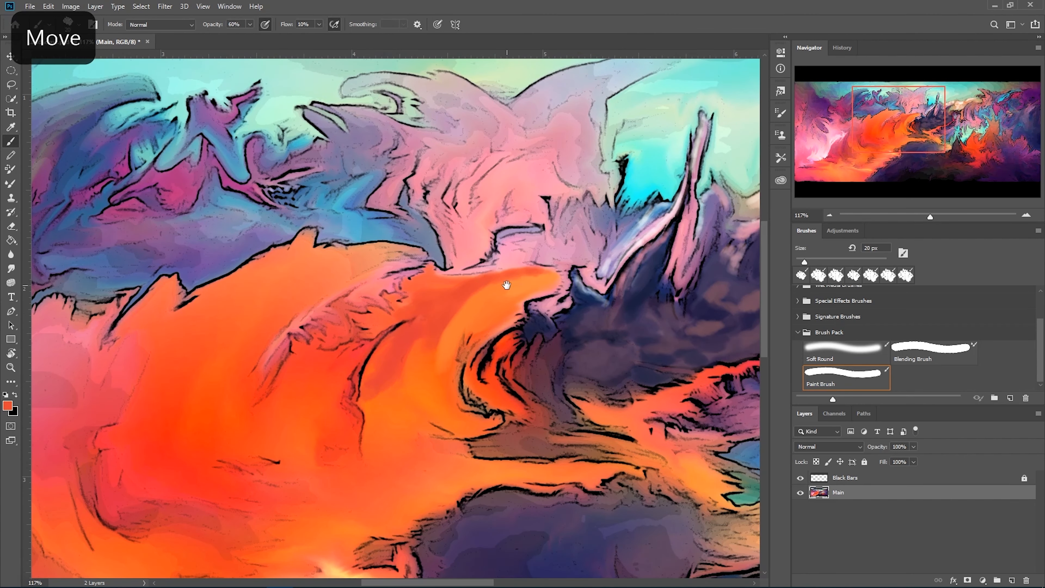
drag(505, 282, 501, 258)
alt+click(452, 240)
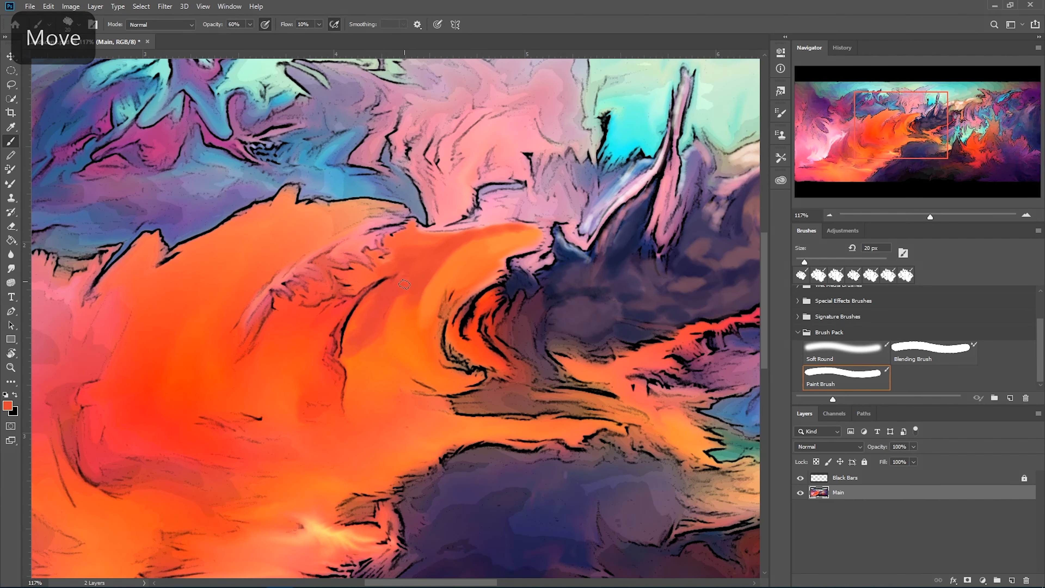
mouse_move(377, 365)
mouse_down()
mouse_move(389, 381)
mouse_move(420, 384)
mouse_move(369, 406)
mouse_up()
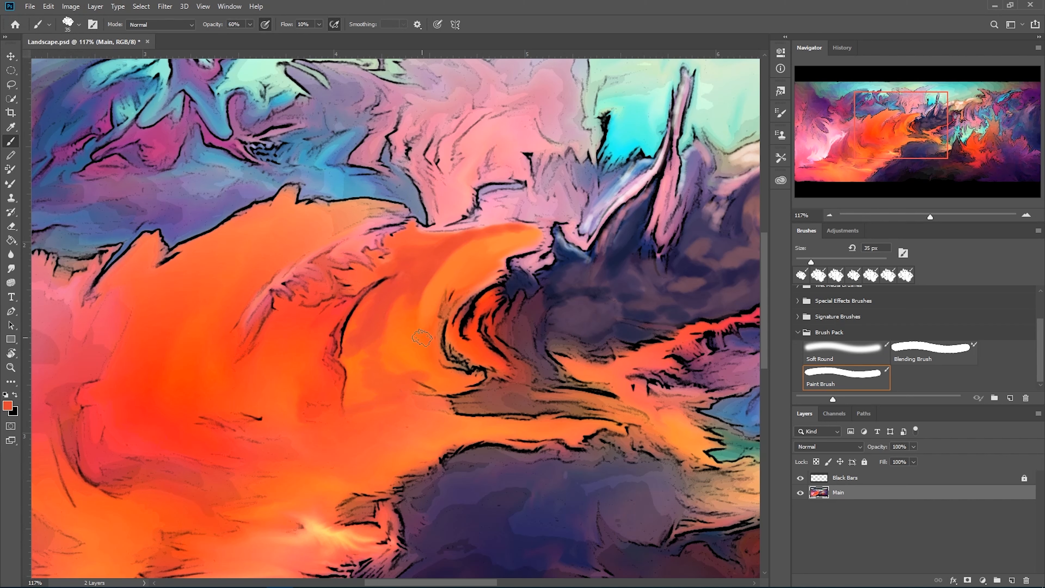
mouse_move(407, 326)
mouse_down()
mouse_move(408, 348)
mouse_move(478, 378)
mouse_up()
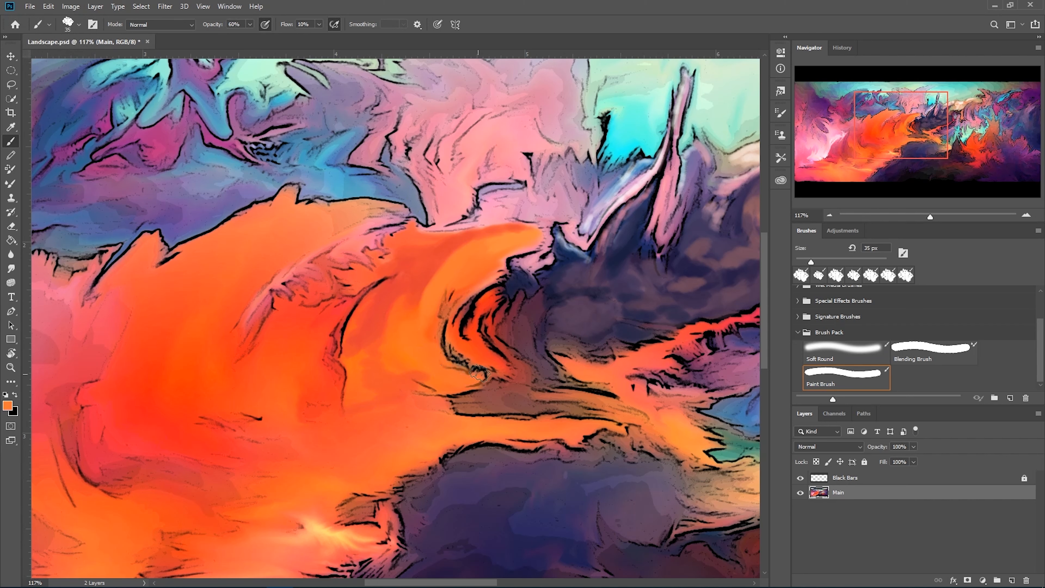
Sample bright and dark reds inside the wave's hollow and paint its lower part into a smooth red-brown shadow.
alt+click(489, 306)
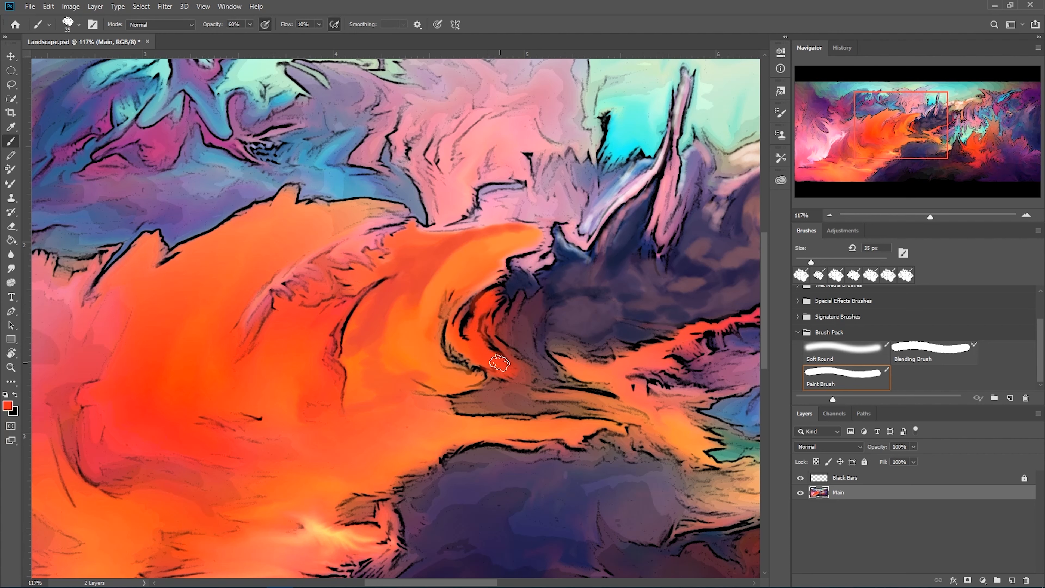
alt+click(492, 348)
mouse_move(493, 352)
mouse_down()
mouse_move(520, 392)
mouse_move(488, 386)
mouse_move(505, 377)
mouse_move(499, 397)
mouse_move(524, 404)
mouse_move(463, 406)
mouse_move(446, 385)
mouse_move(485, 388)
mouse_move(489, 400)
mouse_move(468, 413)
mouse_up()
Sample orange and red-orange from the wave and paint over the brown streaks and black lines below the hollow.
alt+click(410, 290)
alt+click(453, 379)
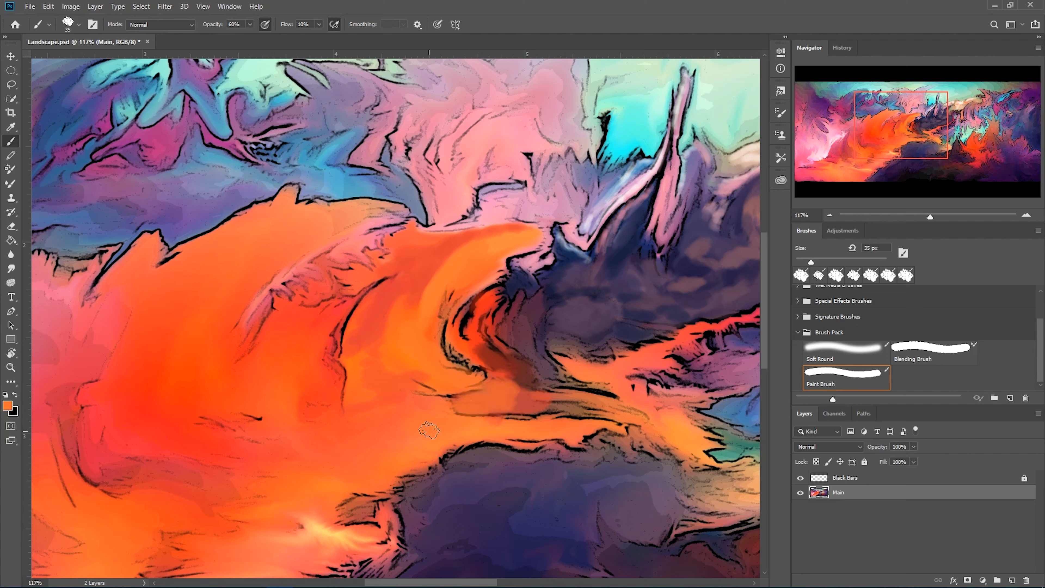
alt+click(387, 306)
mouse_move(434, 391)
mouse_down()
mouse_move(440, 399)
mouse_move(407, 453)
mouse_up()
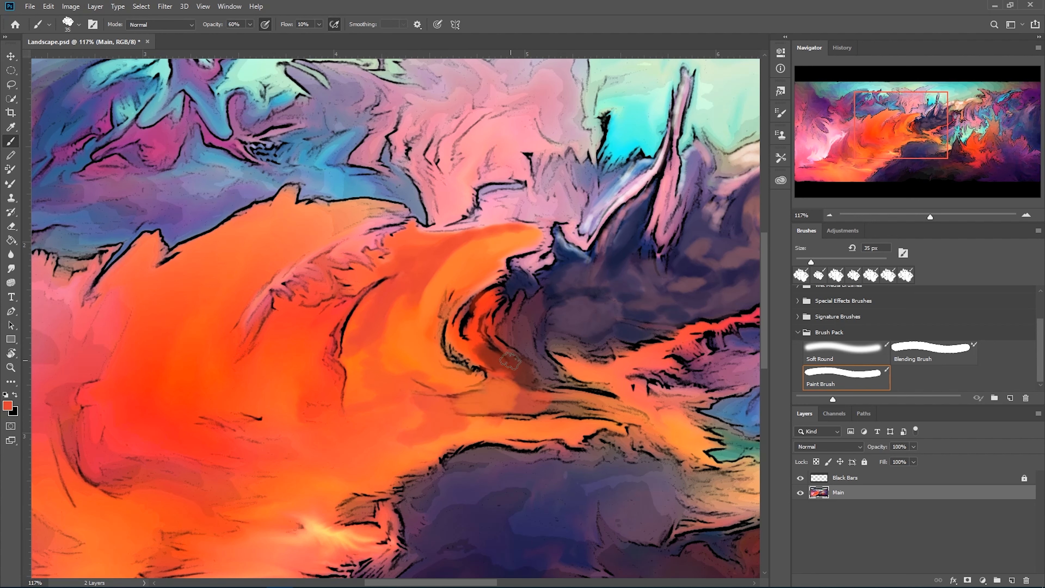
Reduce the brush to 20 px and refine the orange flow beneath the hollow with sampled orange tones.
drag(458, 319, 298, 306)
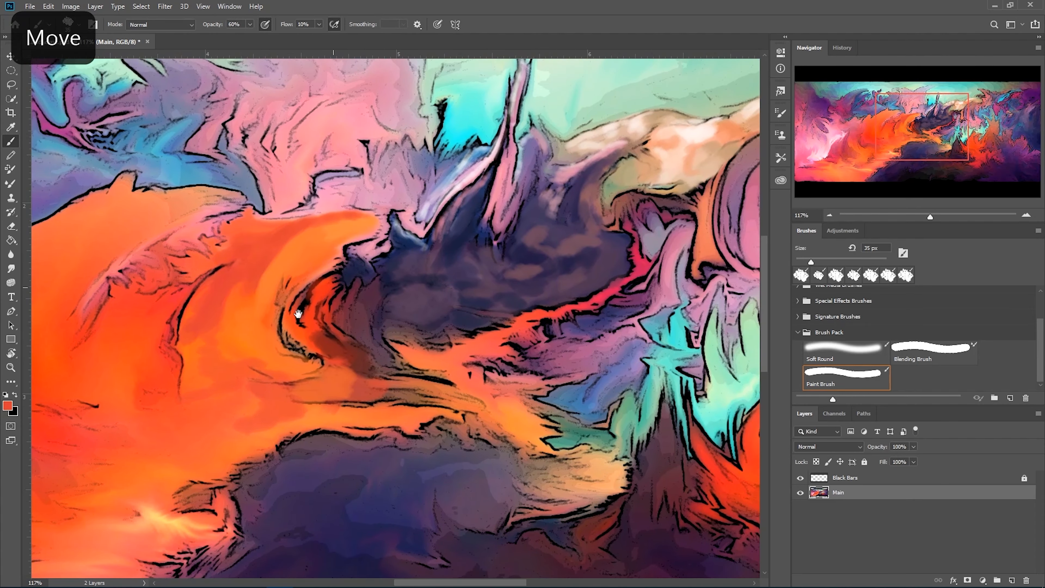
key(bracketleft)
key(bracketleft)
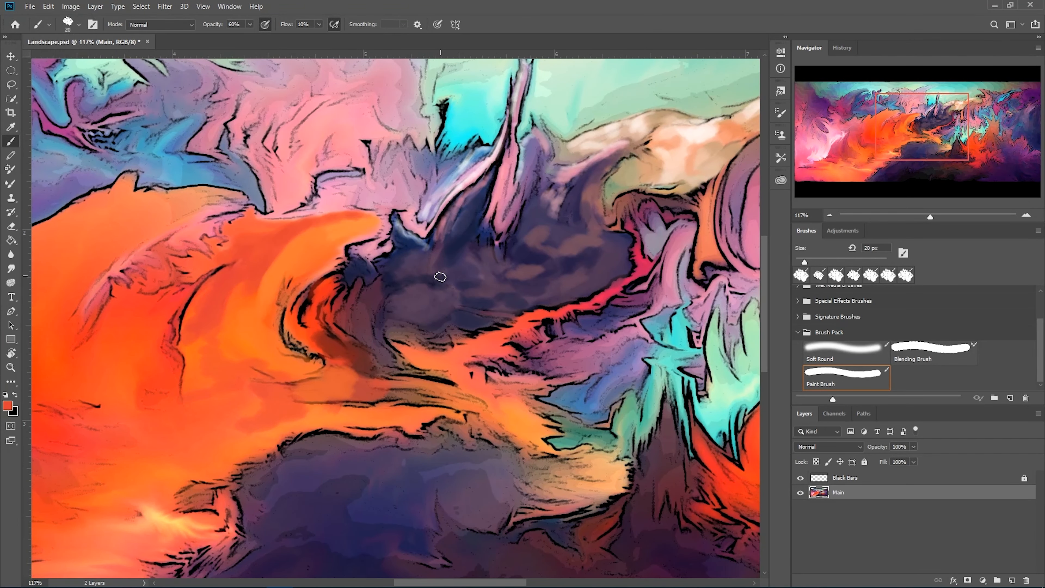
drag(303, 404, 372, 429)
alt+click(399, 406)
alt+click(246, 434)
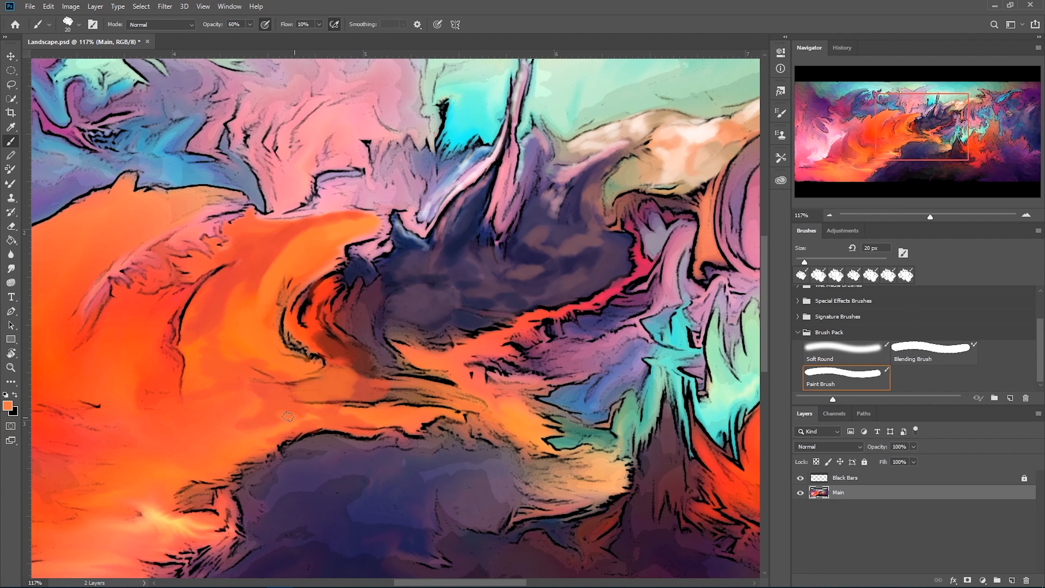
drag(176, 396, 324, 372)
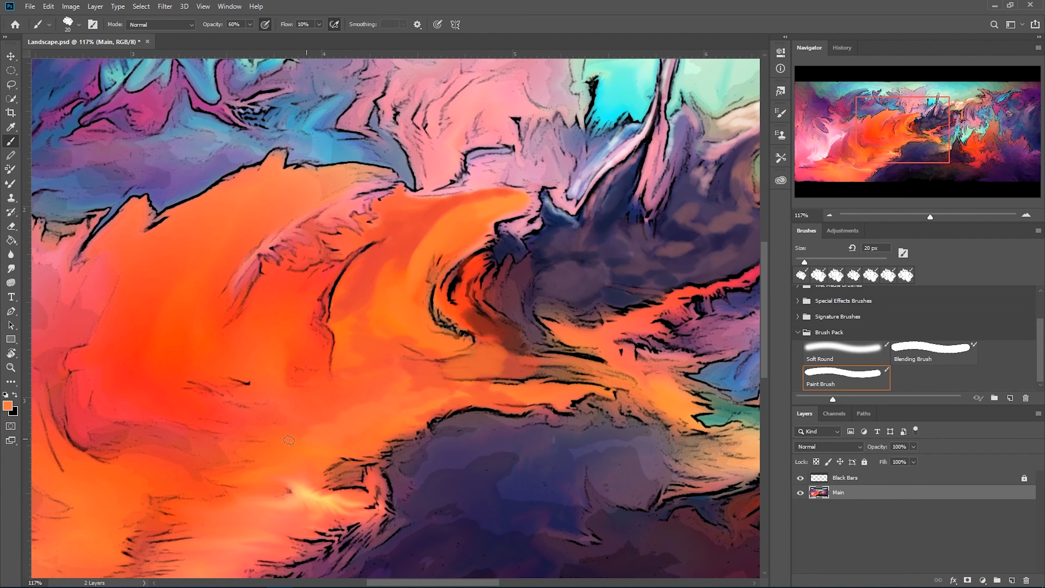
drag(368, 423, 137, 525)
Sample purple and navy from the dark valley and shade around the brown patches on the side nearest the pale hill.
drag(377, 410, 280, 410)
alt+click(420, 289)
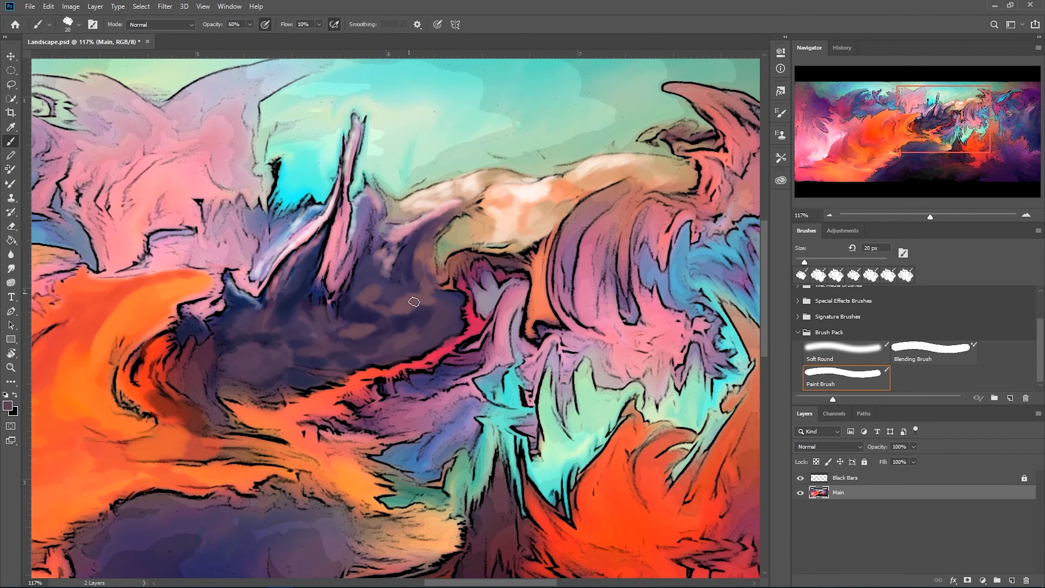
alt+click(425, 302)
alt+click(421, 314)
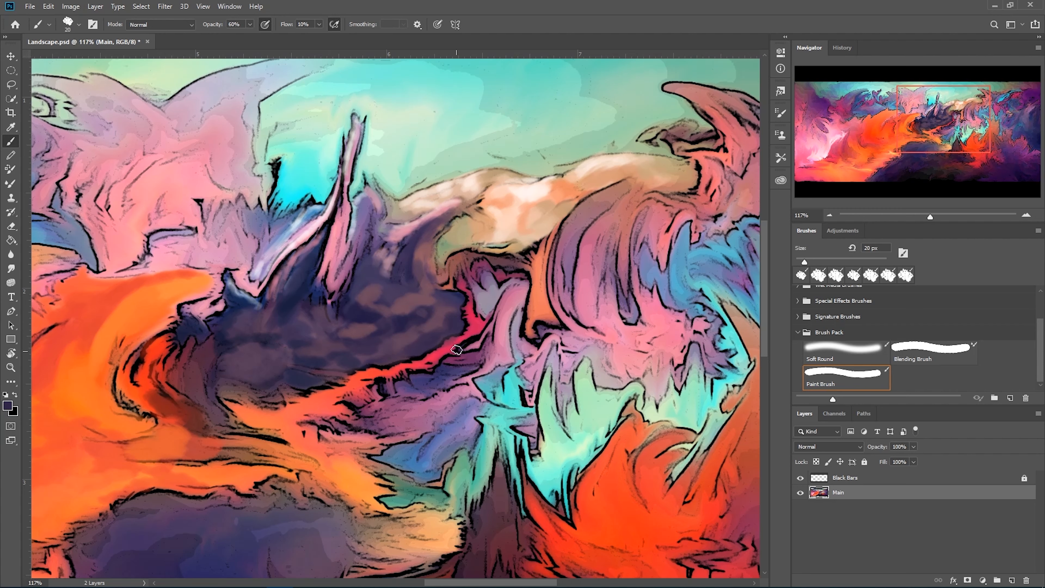
Sample bright red from the strip bordering the valley and paint it along the strip up the valley's edge.
alt+click(388, 367)
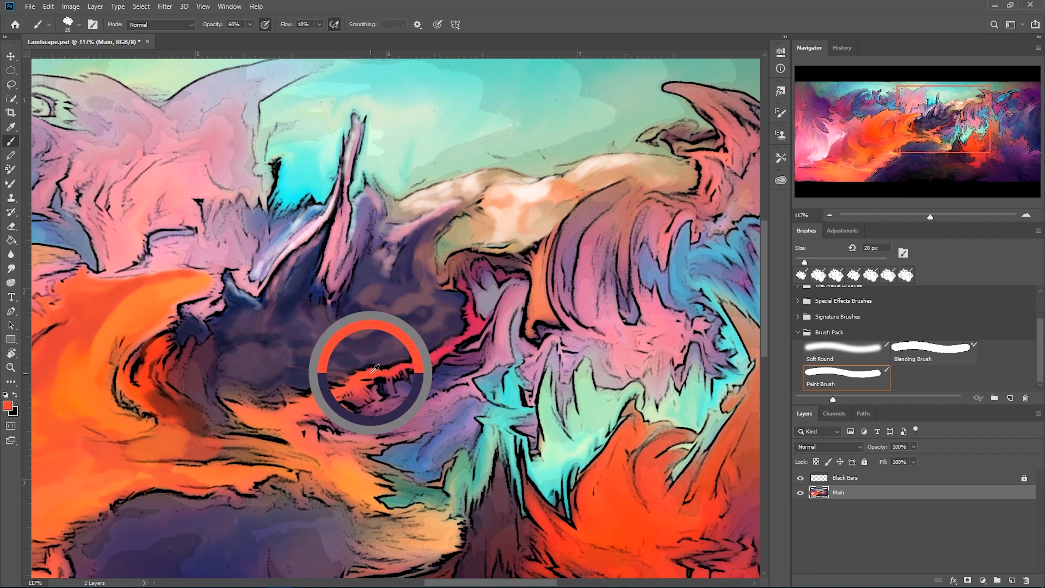
drag(393, 364, 449, 355)
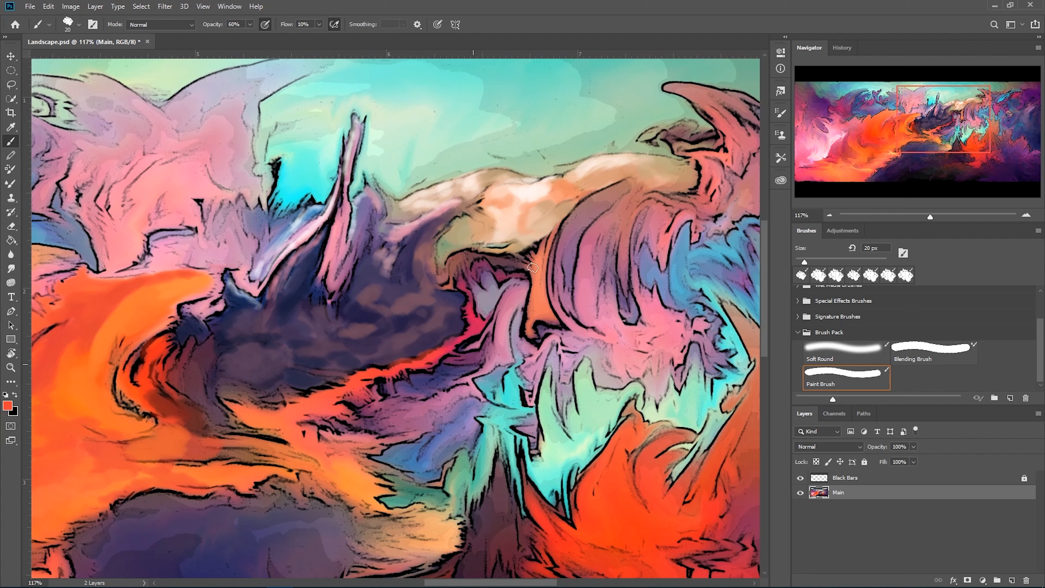
mouse_move(425, 348)
mouse_down()
mouse_move(468, 338)
mouse_move(520, 232)
mouse_move(466, 325)
mouse_move(458, 285)
mouse_up()
Sample peach from the pale hill and salmon from the valley's rim, and blend a warm highlight down the red strip.
alt+click(515, 233)
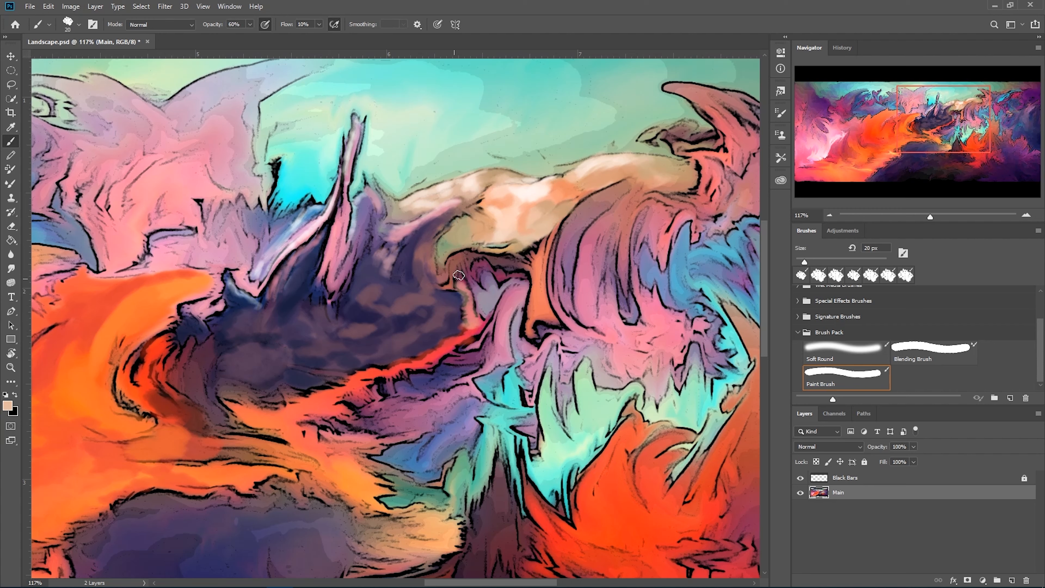
alt+click(456, 259)
alt+click(477, 326)
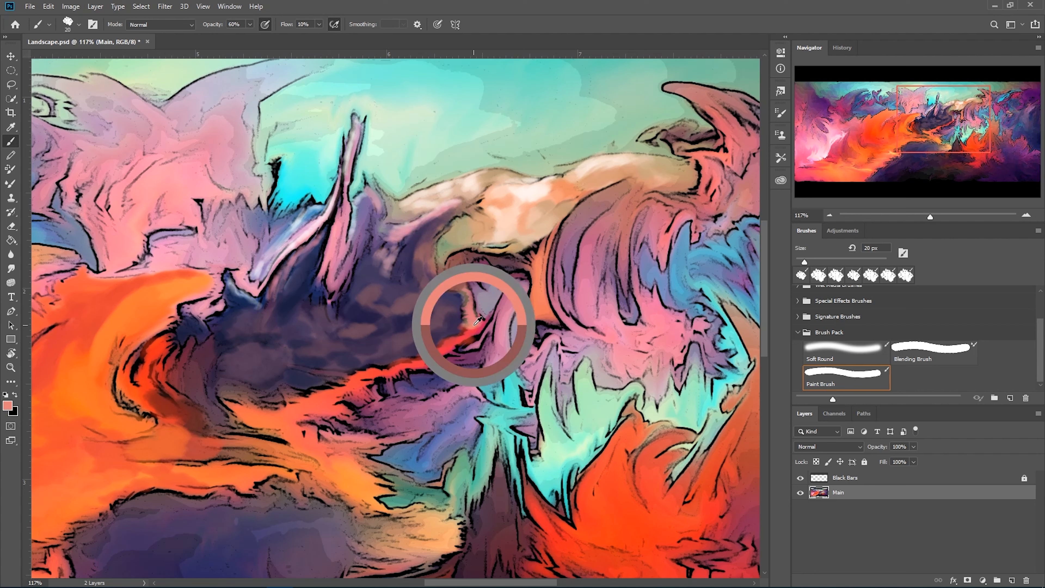
drag(469, 333, 413, 360)
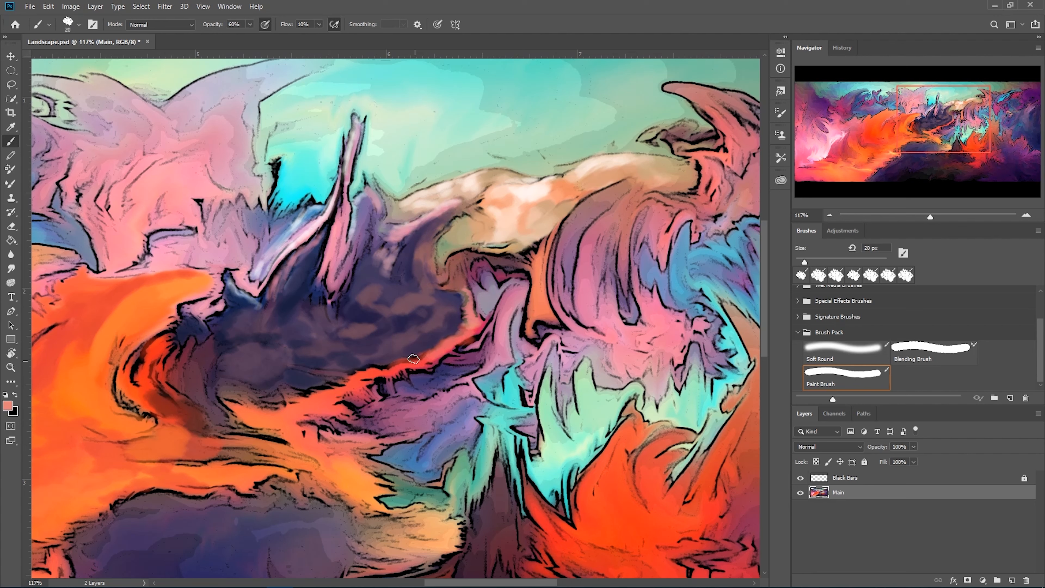
alt+click(418, 361)
alt+click(471, 326)
drag(432, 354, 385, 370)
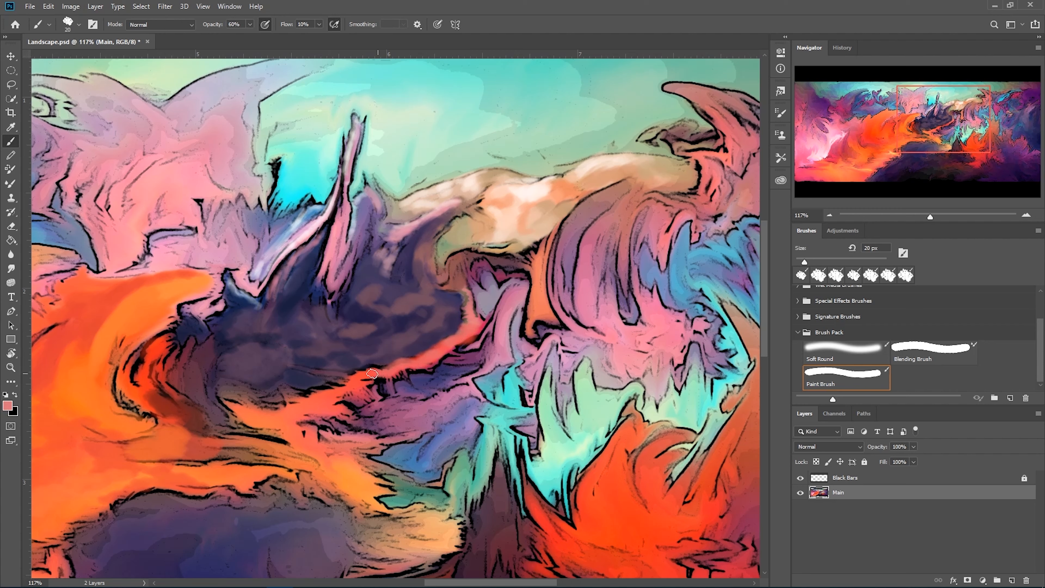
Brighten the valley's rim with pale peach and blend it into the red strip using sampled salmon tones.
alt+click(361, 367)
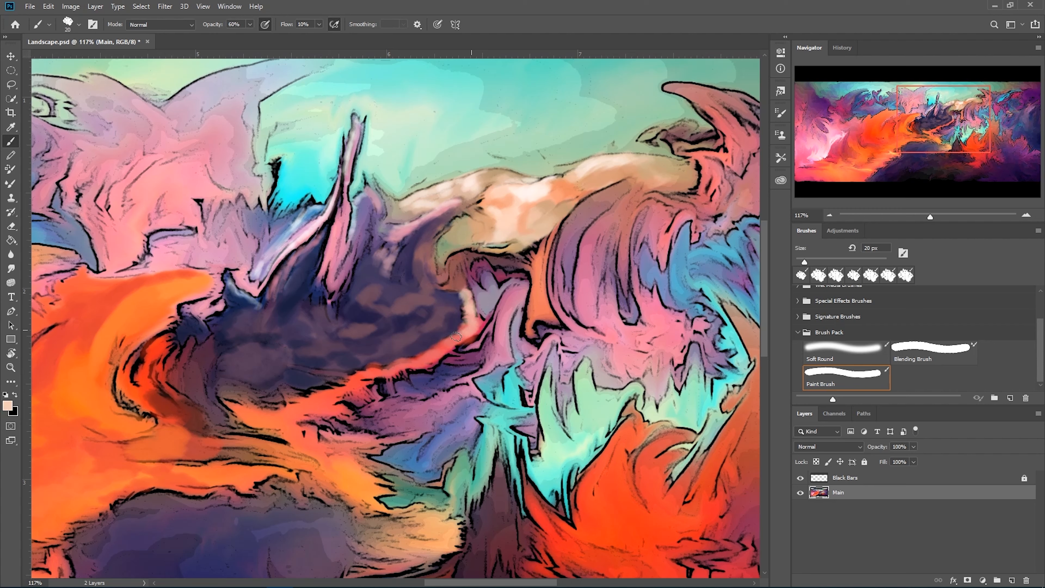
alt+click(399, 363)
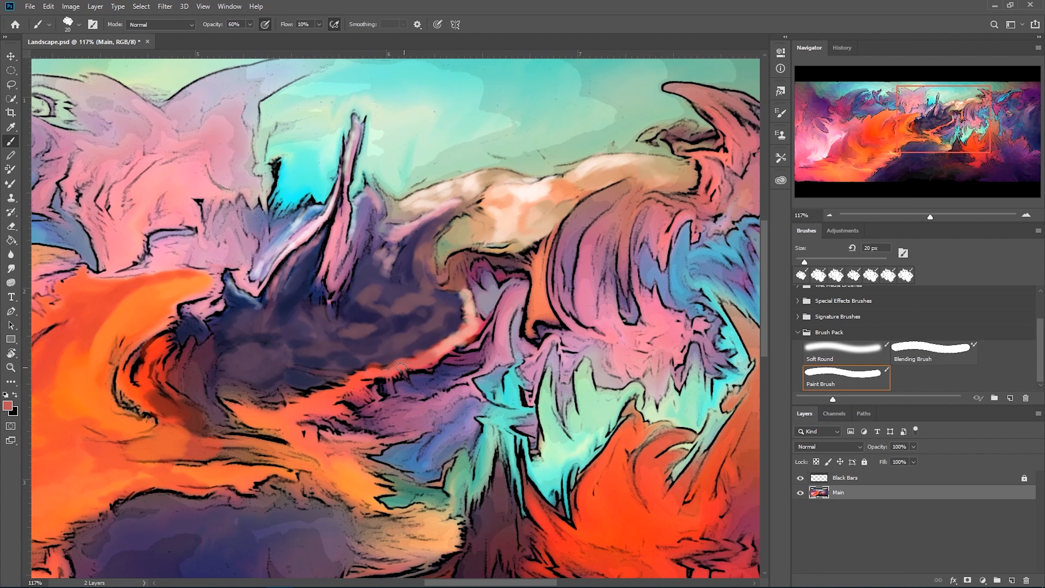
alt+click(443, 351)
drag(433, 351, 386, 366)
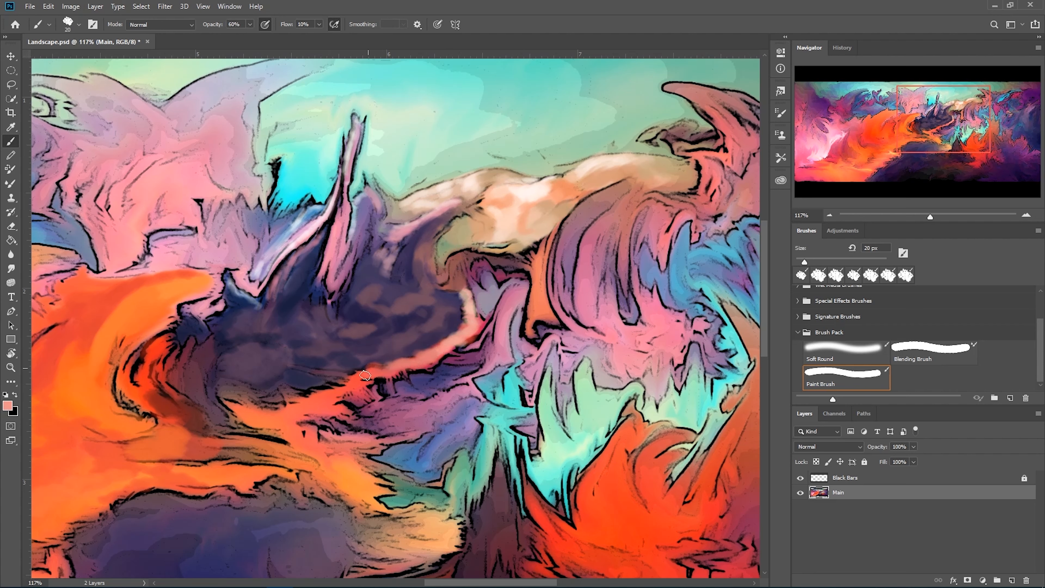
alt+click(355, 375)
alt+click(399, 356)
Sample dark valley tones and muted salmon, and refine the inner edge of the peach rim where it curves upward.
alt+click(445, 321)
drag(450, 319, 467, 310)
alt+click(473, 318)
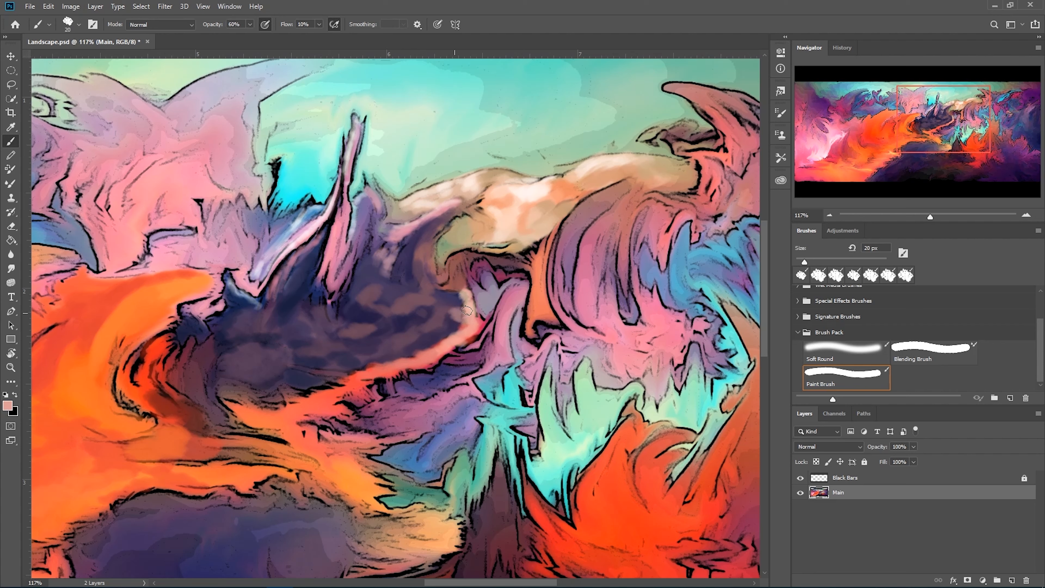
alt+click(454, 297)
mouse_move(461, 302)
mouse_down()
mouse_move(452, 319)
mouse_move(476, 317)
mouse_up()
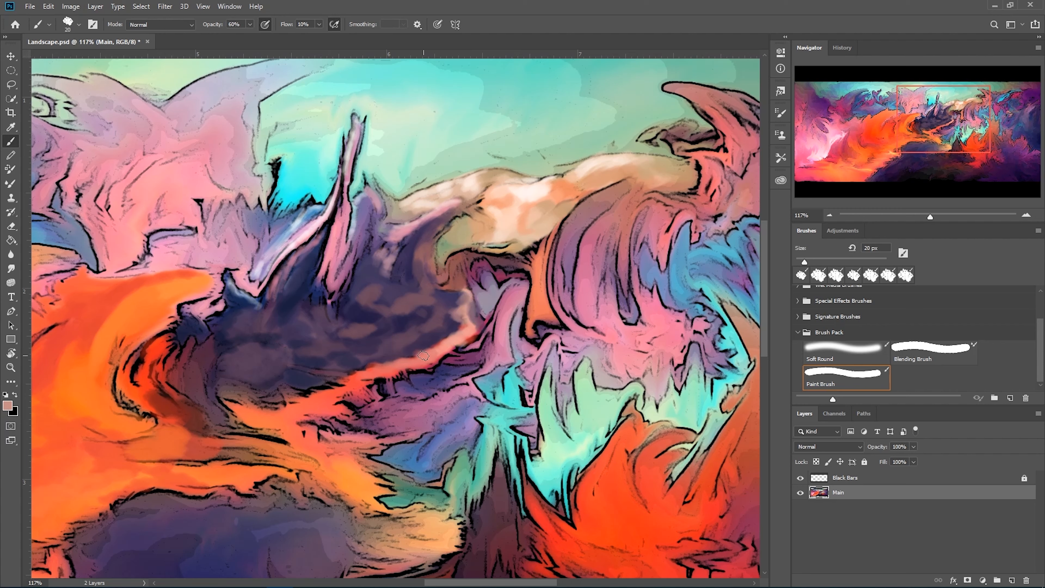
drag(473, 302, 421, 345)
Enlarge the brush to 30 px and blend sampled orange and peach tones across the pale hill above the valley.
alt+click(510, 224)
key(bracketright)
key(bracketright)
drag(497, 235, 474, 252)
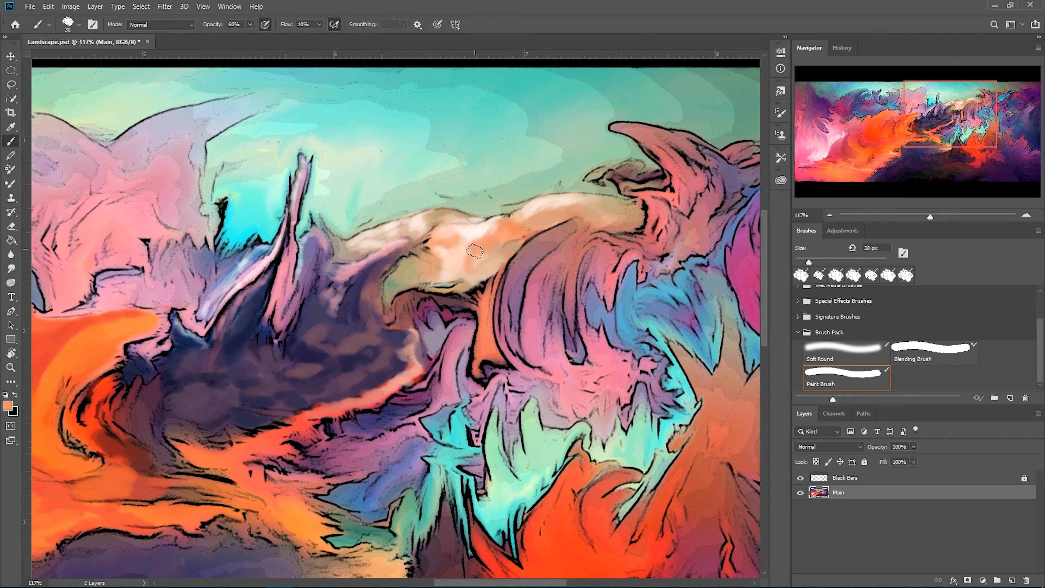
alt+click(486, 227)
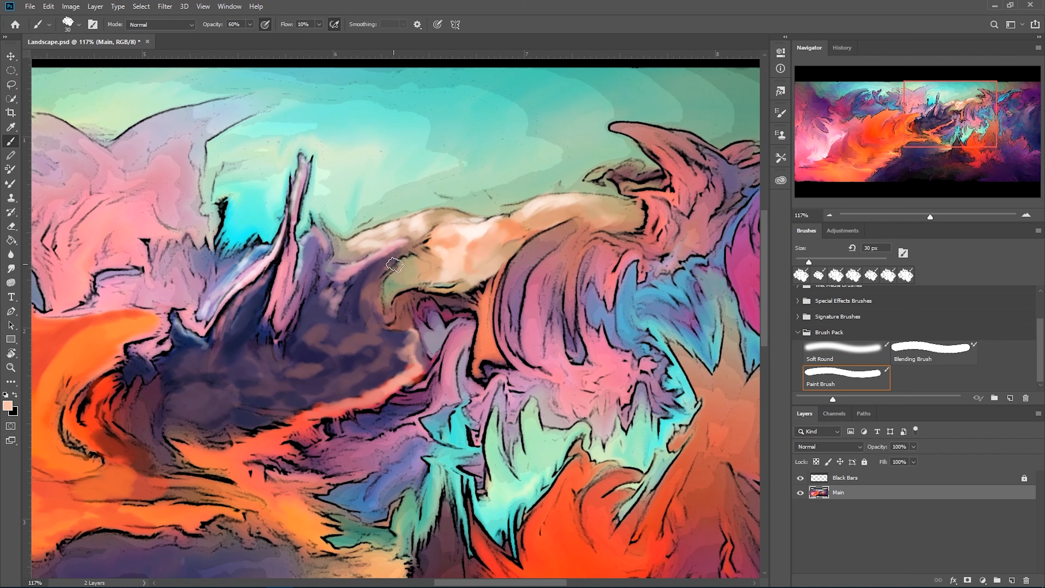
alt+click(471, 234)
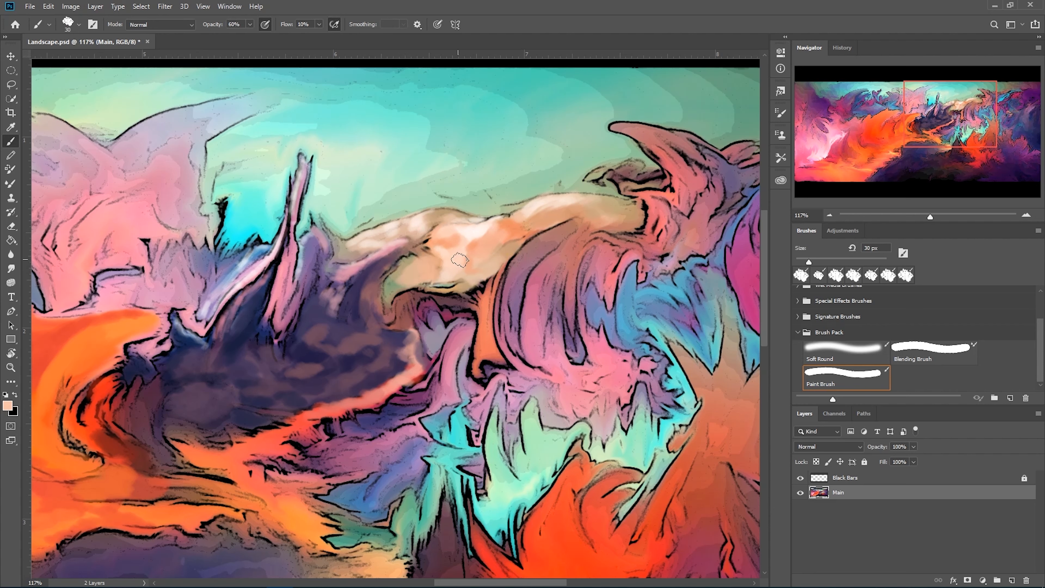
alt+click(492, 233)
alt+click(511, 227)
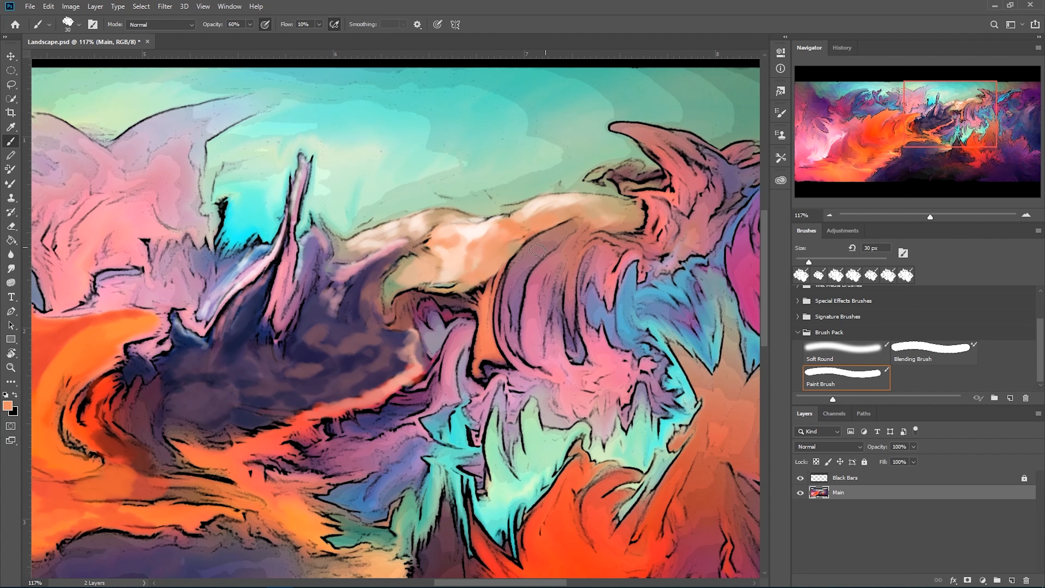
scroll(1, 102, down, 10)
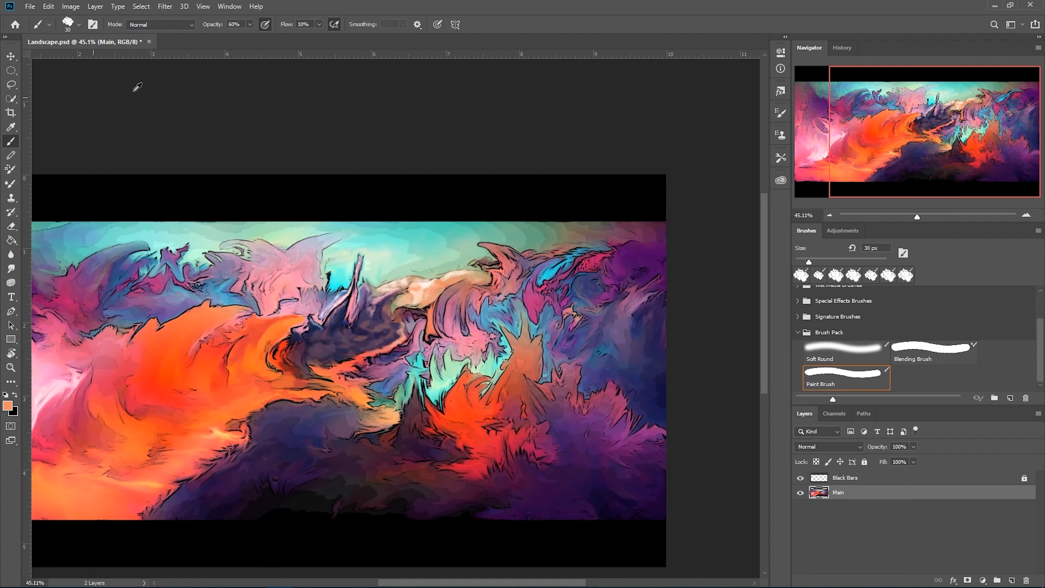
Enlarge the brush to 35 px and blend a sampled mauve-brown across the dark valley floor beside the salmon rim.
scroll(273, 339, up, 5)
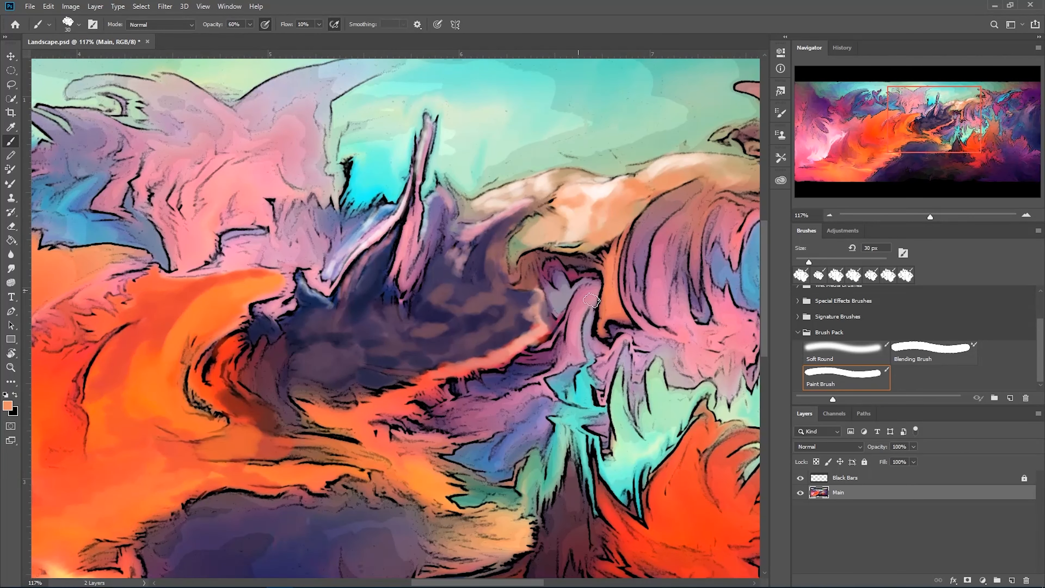
key(bracketright)
alt+click(509, 305)
mouse_move(510, 306)
mouse_down()
mouse_move(521, 307)
mouse_move(501, 334)
mouse_up()
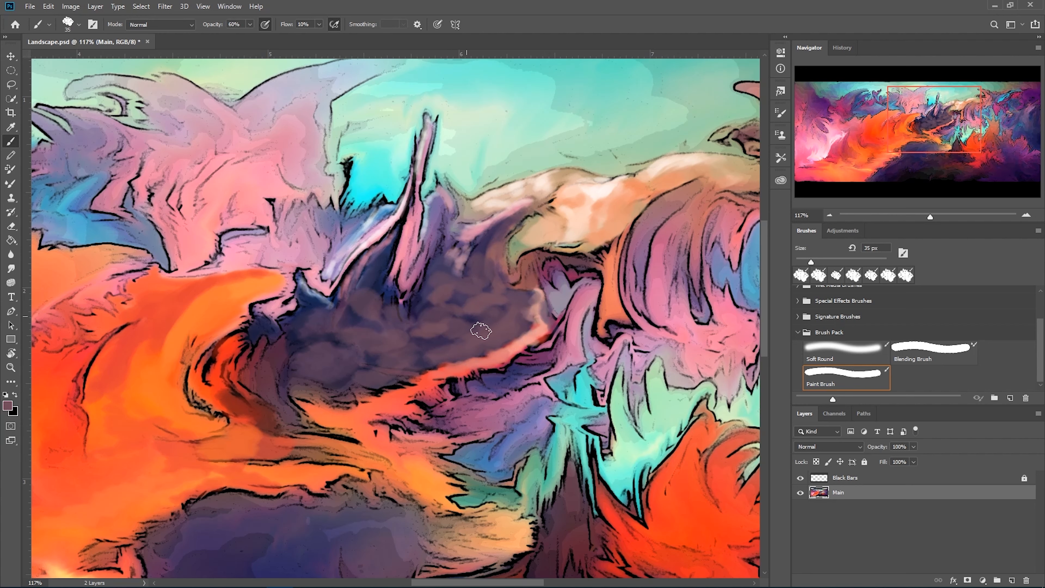
Reduce the brush to 15 px and refine the dark valley below the spire with sampled navy and purple tones.
key(space)
drag(436, 290, 459, 273)
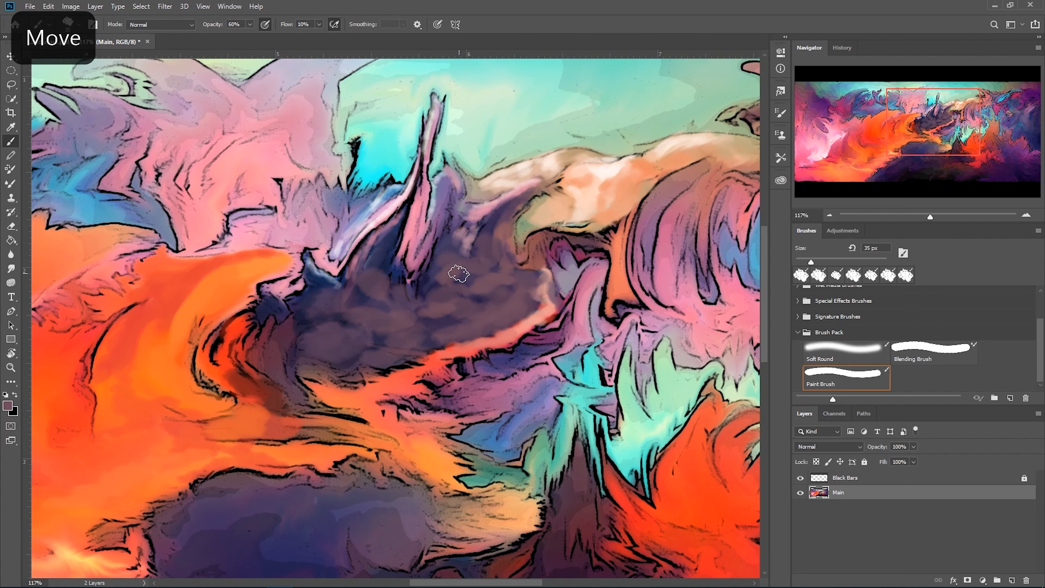
key(bracketleft)
key(bracketleft)
alt+click(385, 238)
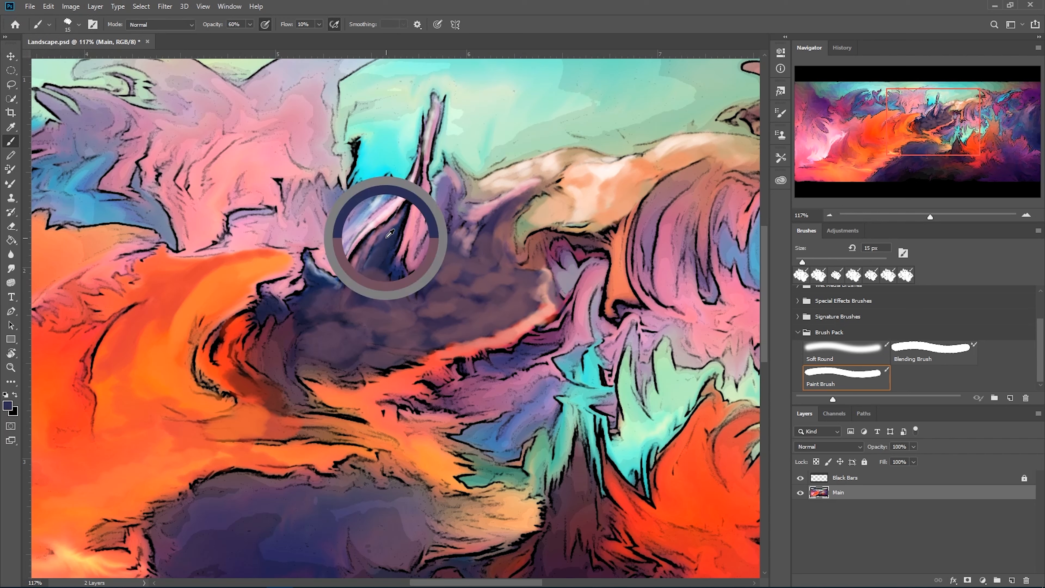
mouse_move(391, 282)
mouse_down()
mouse_move(389, 304)
mouse_move(403, 313)
mouse_up()
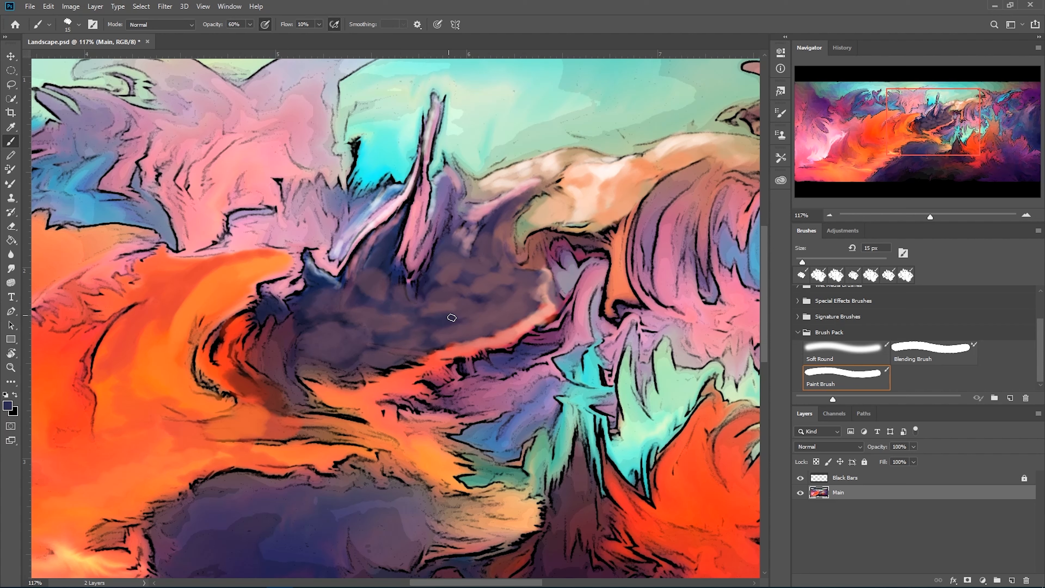
alt+click(442, 252)
drag(455, 297, 430, 332)
alt+click(437, 317)
drag(486, 303, 472, 327)
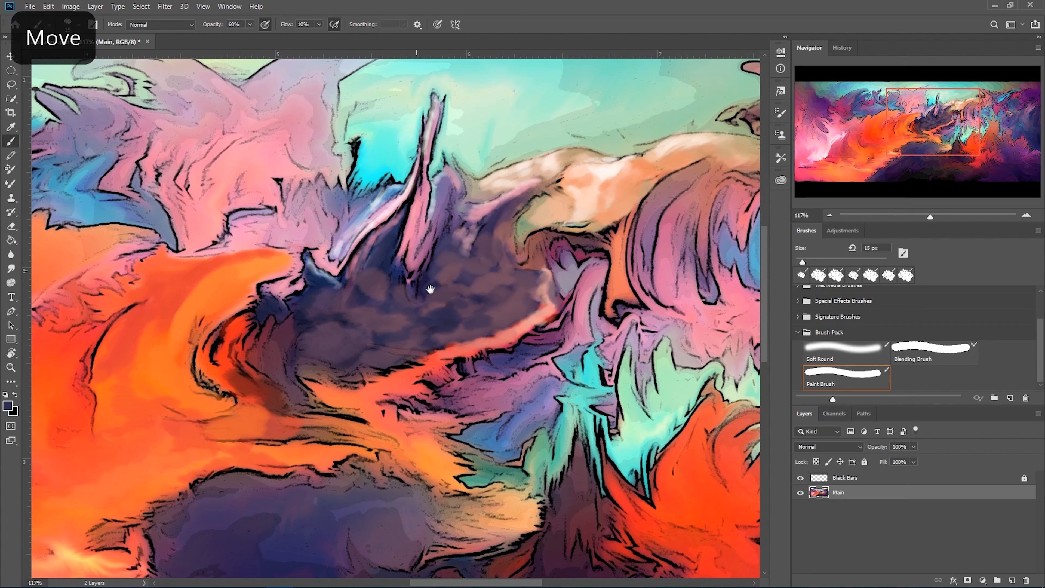
Enlarge the brush to 30 px and blend sampled pink highlights and navy shadows into the valley's surface.
drag(485, 335, 466, 323)
alt+click(373, 237)
key(bracketright)
key(bracketright)
key(bracketright)
mouse_move(374, 245)
mouse_down()
mouse_move(378, 303)
mouse_move(420, 313)
mouse_move(371, 331)
mouse_move(461, 285)
mouse_up()
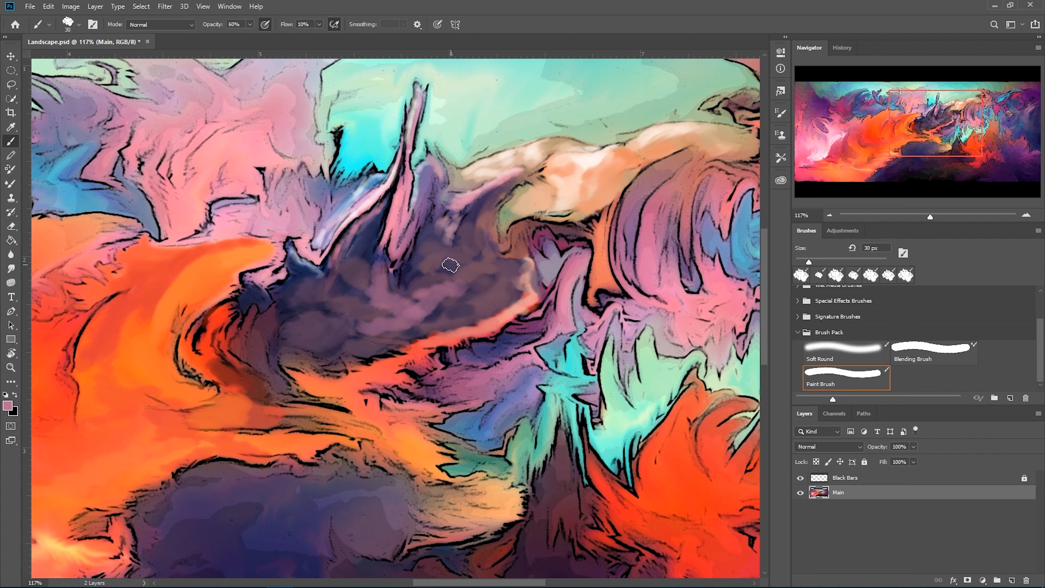
drag(466, 297, 482, 294)
alt+click(472, 219)
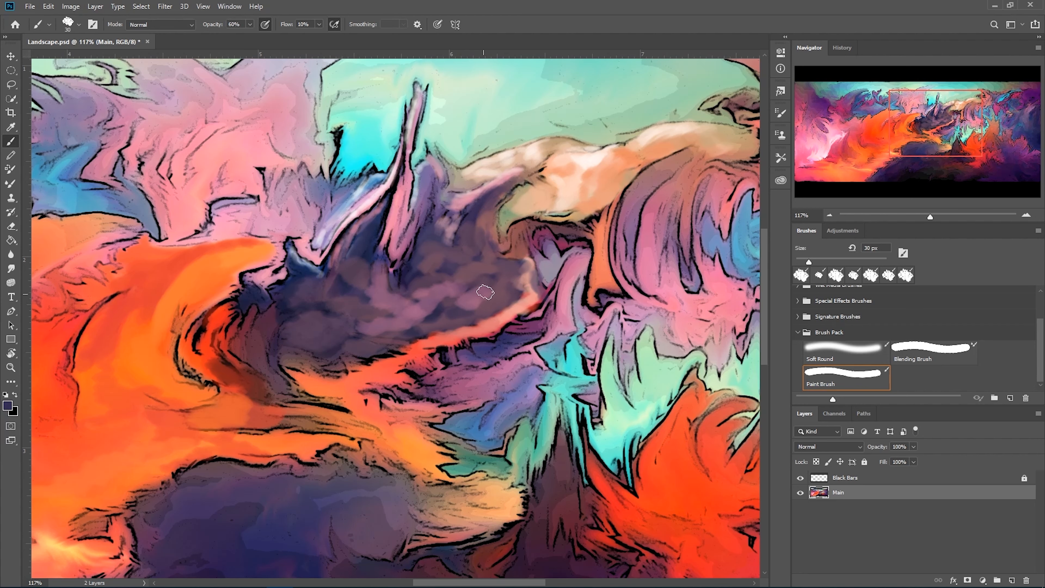
mouse_move(492, 293)
mouse_down()
mouse_move(460, 296)
mouse_move(443, 315)
mouse_up()
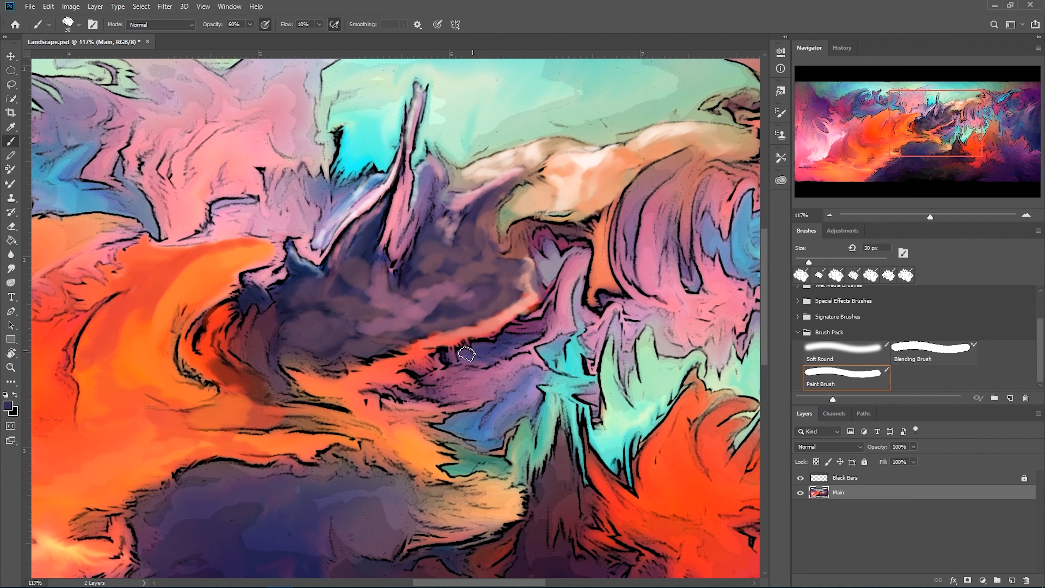
Flip the artwork horizontally to judge the composition in mirror view.
scroll(492, 322, down, 3)
scroll(518, 323, up, 3)
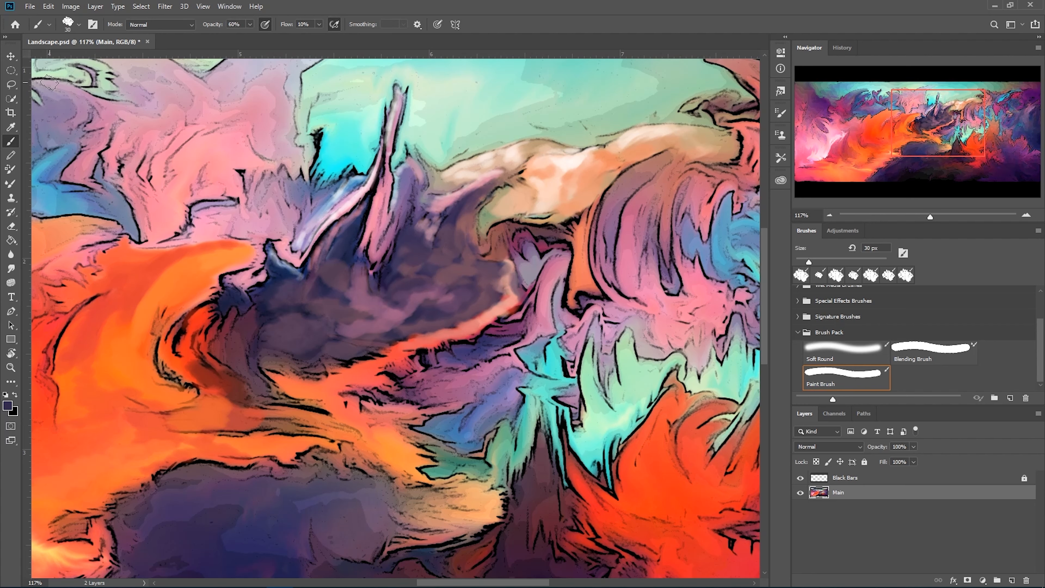
scroll(69, 89, down, 3)
scroll(304, 312, down, 2)
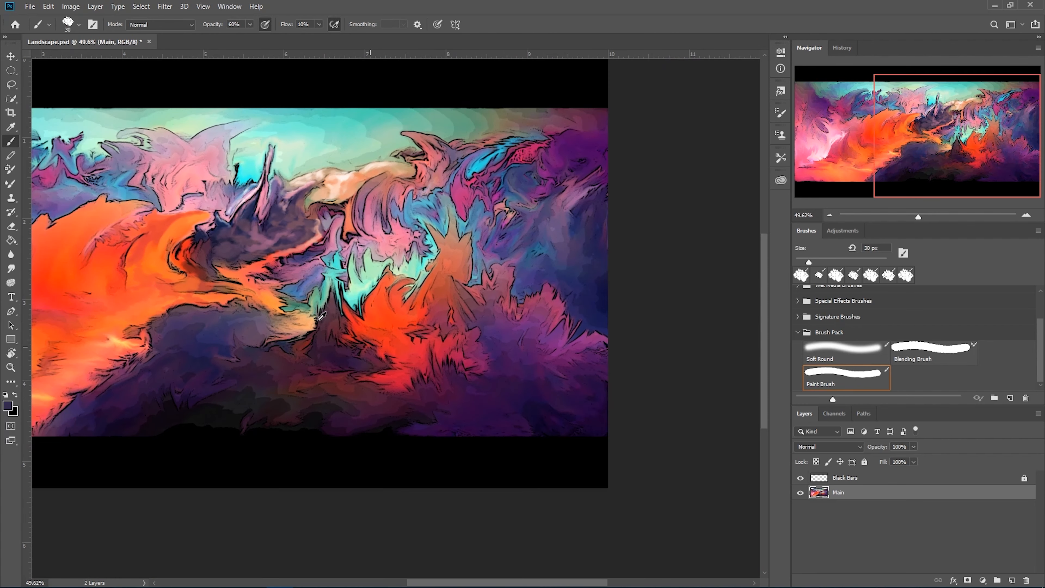
drag(319, 318, 467, 346)
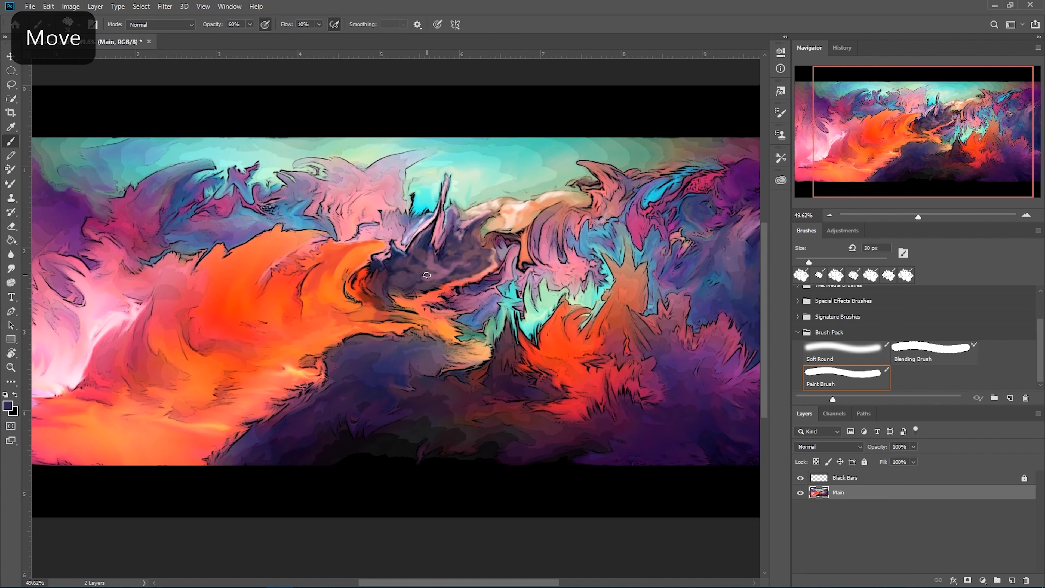
key(ctrl+shift+h)
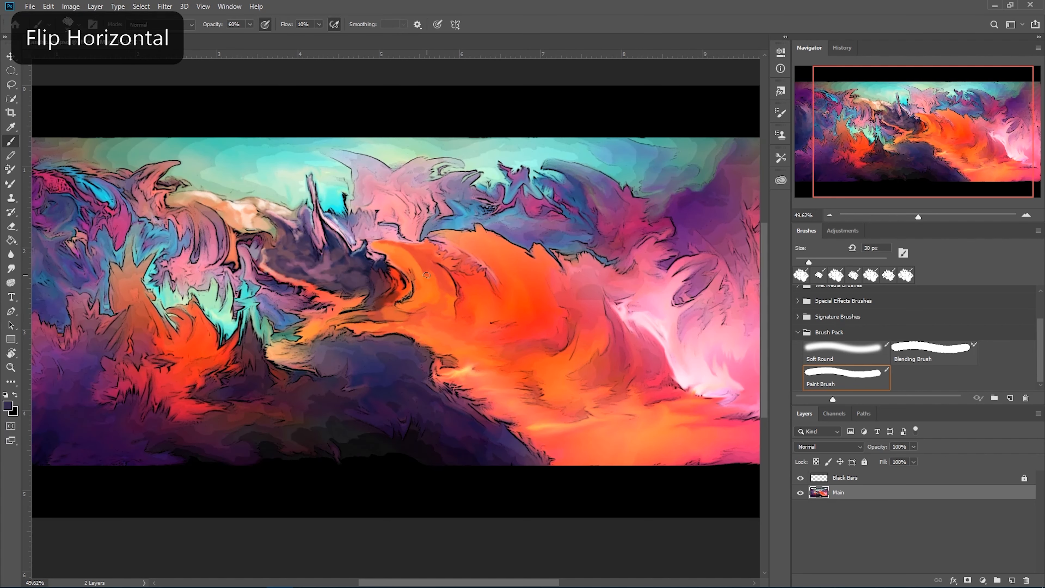
Sample dark purple and near-black tones and paint a deep shadow beneath the valley's glowing red strip.
scroll(284, 262, up, 5)
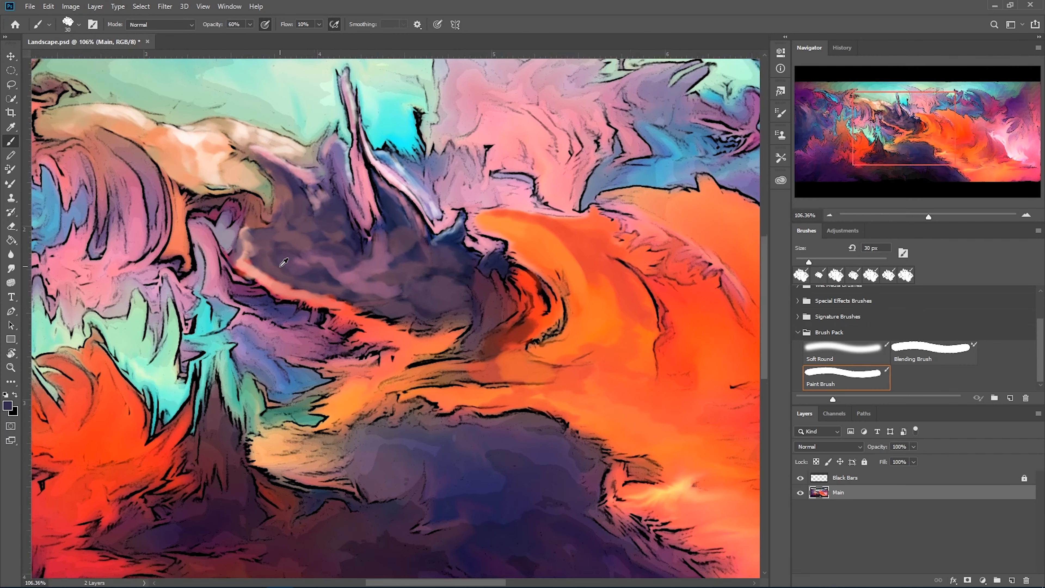
alt+click(407, 214)
alt+click(324, 319)
mouse_move(325, 320)
mouse_down()
mouse_move(328, 341)
mouse_move(290, 344)
mouse_move(302, 317)
mouse_move(277, 313)
mouse_up()
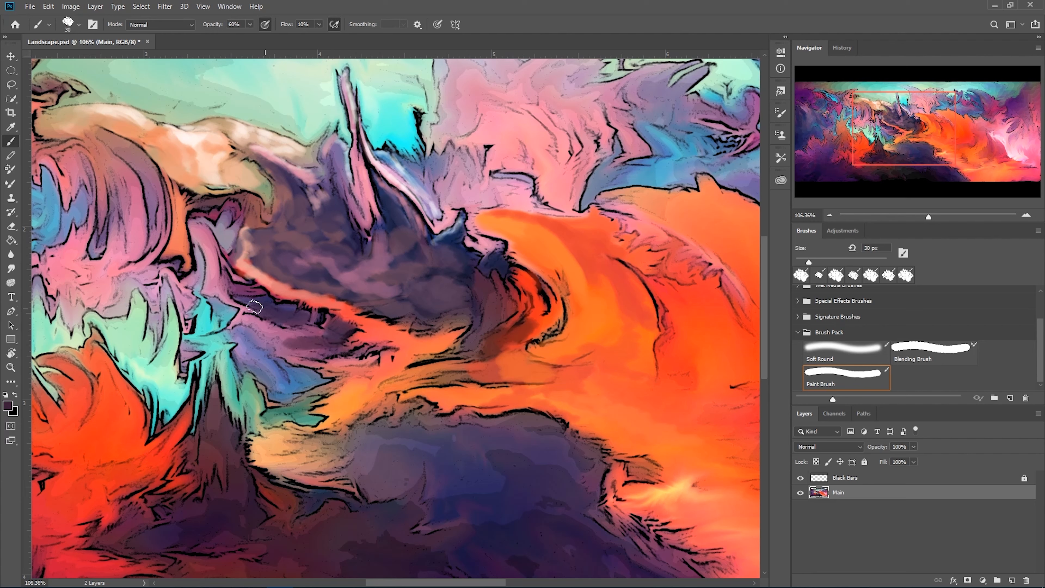
alt+click(300, 266)
alt+click(332, 315)
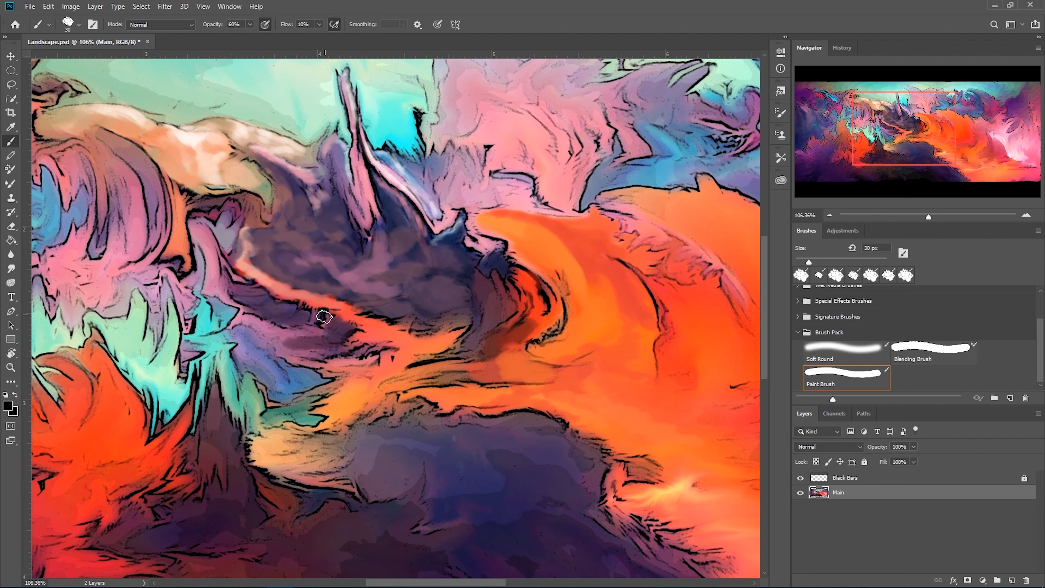
mouse_move(327, 318)
mouse_down()
mouse_move(259, 316)
mouse_move(314, 331)
mouse_move(340, 324)
mouse_move(321, 351)
mouse_move(355, 353)
mouse_move(340, 355)
mouse_move(329, 325)
mouse_move(309, 342)
mouse_move(343, 348)
mouse_move(300, 366)
mouse_move(366, 350)
mouse_up()
alt+click(308, 342)
Resize the brush to 20 px and refine the spire and its base with sampled navy and pink tones.
key(bracketleft)
key(bracketleft)
key(bracketleft)
key(bracketleft)
key(bracketleft)
alt+click(392, 211)
key(bracketright)
key(bracketright)
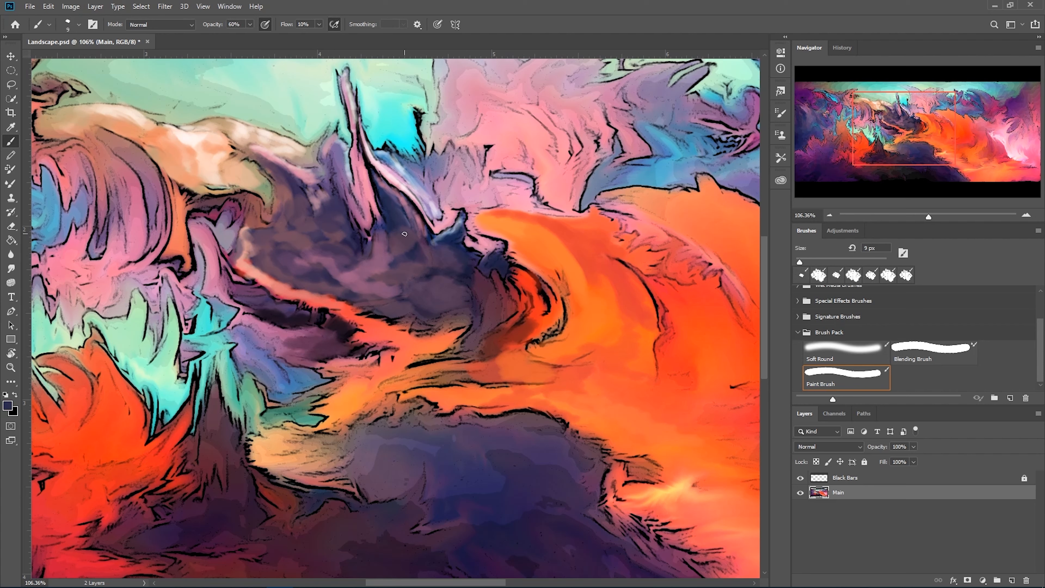
alt+click(372, 176)
alt+click(369, 175)
mouse_move(349, 205)
mouse_down()
mouse_move(342, 175)
mouse_move(363, 234)
mouse_up()
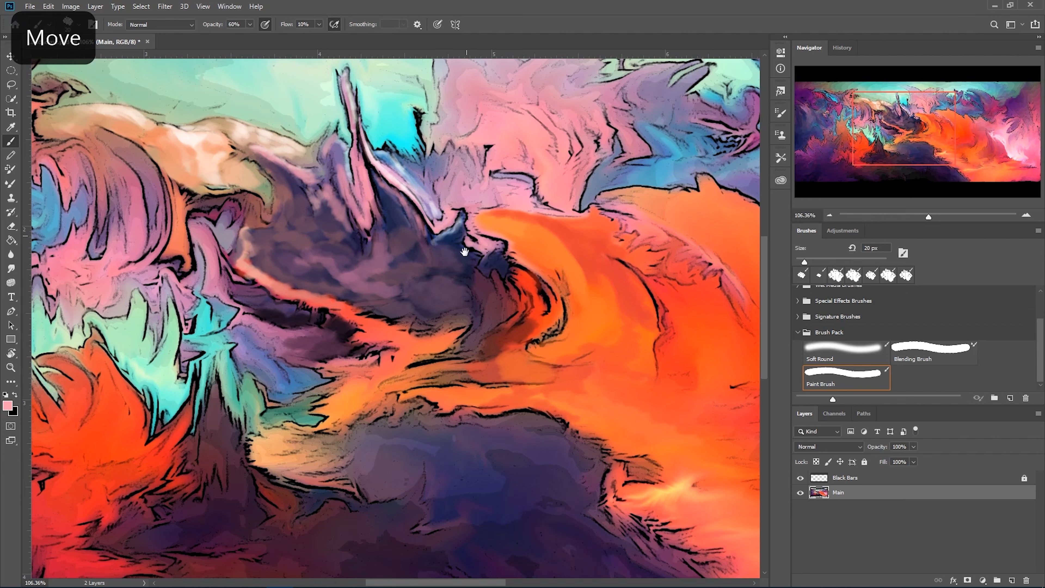
Enlarge the brush to 100 px and paint sampled turquoise across the sky above the pale hill and spire.
drag(465, 233, 440, 291)
drag(398, 189, 479, 291)
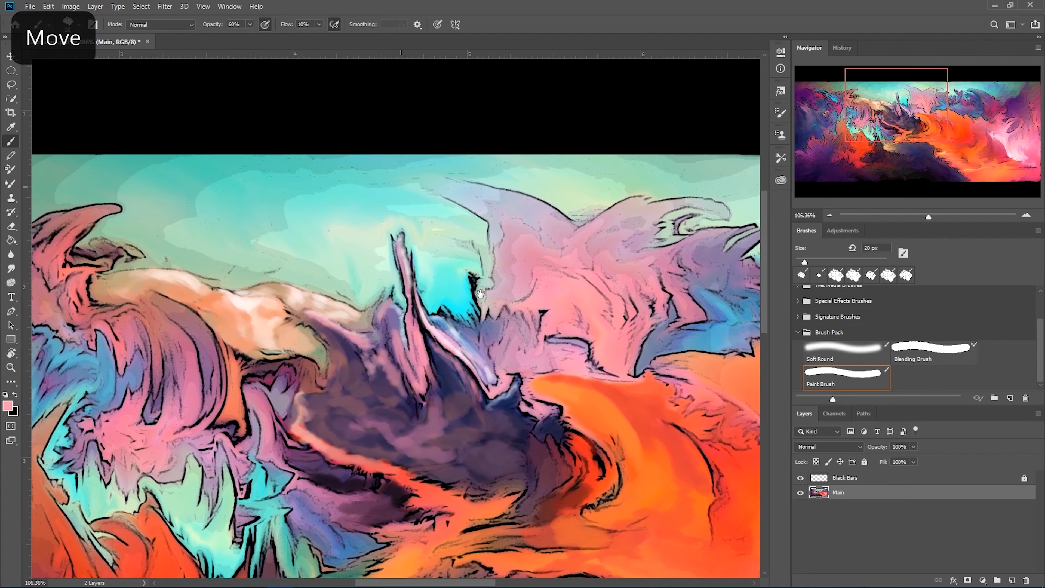
key(bracketright)
key(bracketright)
key(bracketright)
key(bracketright)
key(bracketright)
key(bracketright)
alt+click(448, 265)
mouse_move(449, 263)
mouse_down()
mouse_move(439, 228)
mouse_move(385, 199)
mouse_move(266, 223)
mouse_move(246, 206)
mouse_move(129, 233)
mouse_move(299, 217)
mouse_move(308, 228)
mouse_up()
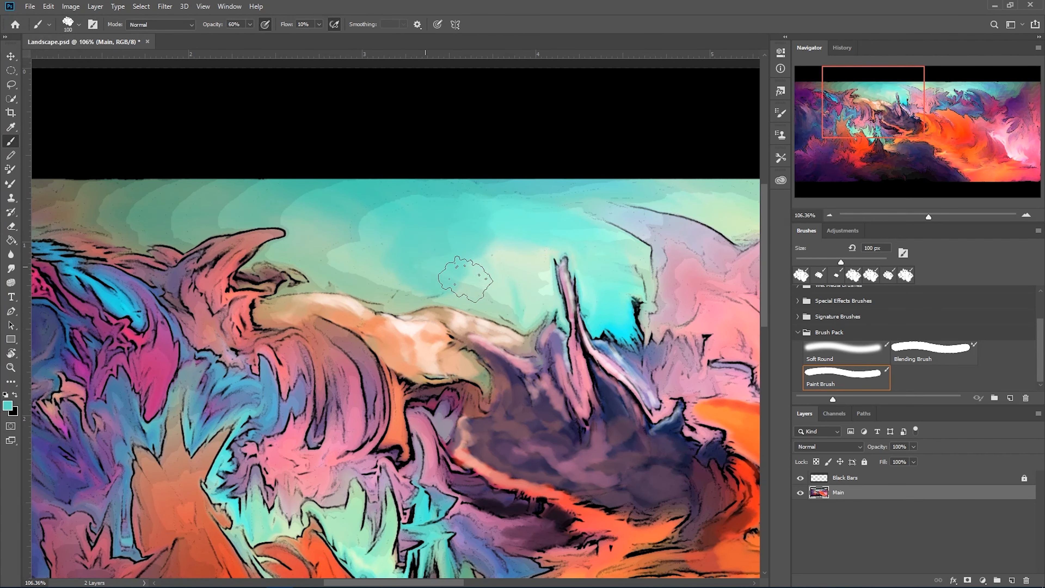
Sample lighter mint tones and blend them broadly through the sky over the pale hill.
alt+click(548, 233)
mouse_move(431, 222)
mouse_down()
mouse_move(525, 257)
mouse_move(456, 269)
mouse_move(489, 293)
mouse_up()
alt+click(541, 275)
mouse_move(547, 280)
mouse_down()
mouse_move(519, 285)
mouse_move(521, 296)
mouse_move(484, 293)
mouse_move(365, 257)
mouse_move(406, 280)
mouse_move(381, 294)
mouse_move(333, 279)
mouse_move(342, 253)
mouse_move(313, 243)
mouse_move(343, 224)
mouse_move(333, 214)
mouse_move(260, 212)
mouse_move(423, 201)
mouse_move(340, 181)
mouse_move(404, 204)
mouse_move(380, 202)
mouse_move(438, 192)
mouse_move(598, 211)
mouse_move(354, 229)
mouse_move(349, 176)
mouse_up()
drag(588, 189, 366, 178)
Extend the pale sky past the curled coral peak and soften its darker edge with sampled grey-green.
mouse_move(153, 238)
mouse_down()
mouse_move(265, 203)
mouse_move(618, 287)
mouse_up()
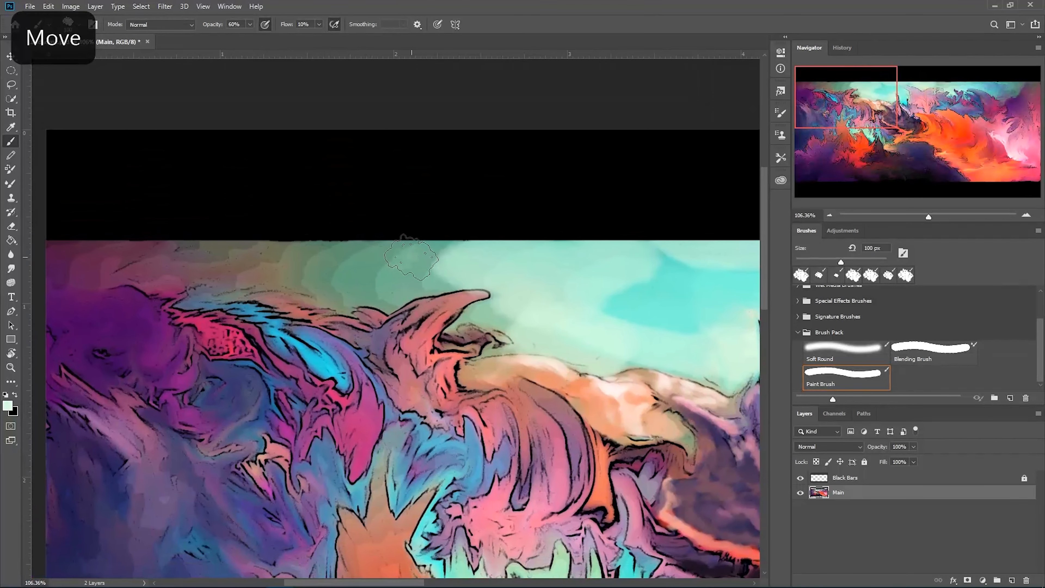
drag(387, 268, 502, 250)
alt+click(419, 223)
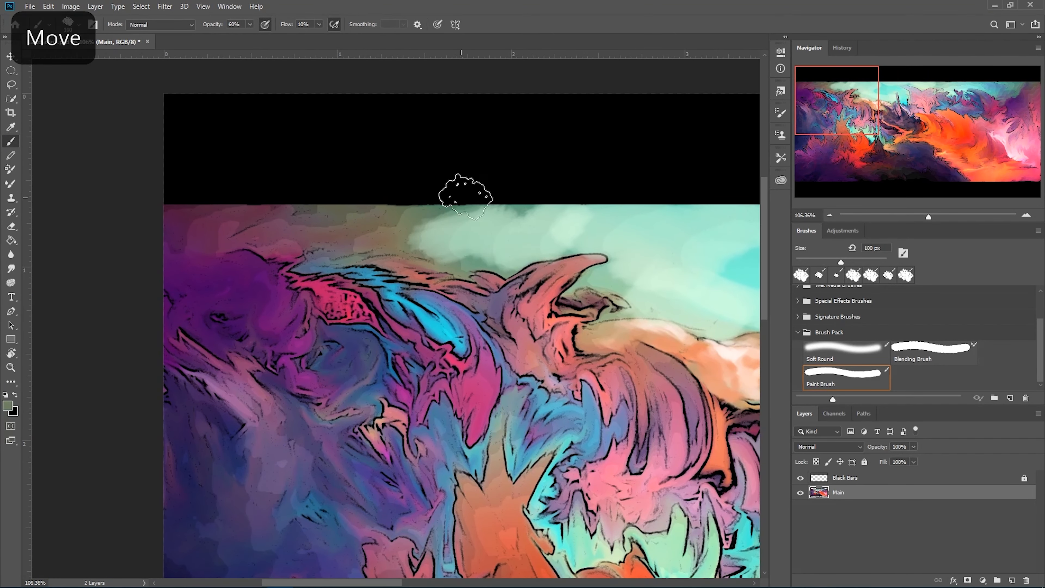
mouse_move(554, 284)
mouse_down()
mouse_move(91, 115)
mouse_move(438, 35)
mouse_move(556, 313)
mouse_move(513, 283)
mouse_up()
Blend sampled grey-green and muted tones through the sky above the purple mass to the canvas's outer edge.
alt+click(364, 215)
mouse_move(401, 238)
mouse_down()
mouse_move(464, 238)
mouse_move(458, 228)
mouse_move(407, 248)
mouse_move(366, 215)
mouse_move(488, 207)
mouse_move(309, 217)
mouse_move(319, 232)
mouse_move(365, 245)
mouse_move(280, 237)
mouse_move(283, 218)
mouse_move(336, 198)
mouse_move(234, 227)
mouse_move(219, 215)
mouse_move(236, 235)
mouse_move(160, 231)
mouse_up()
alt+click(447, 225)
alt+click(263, 219)
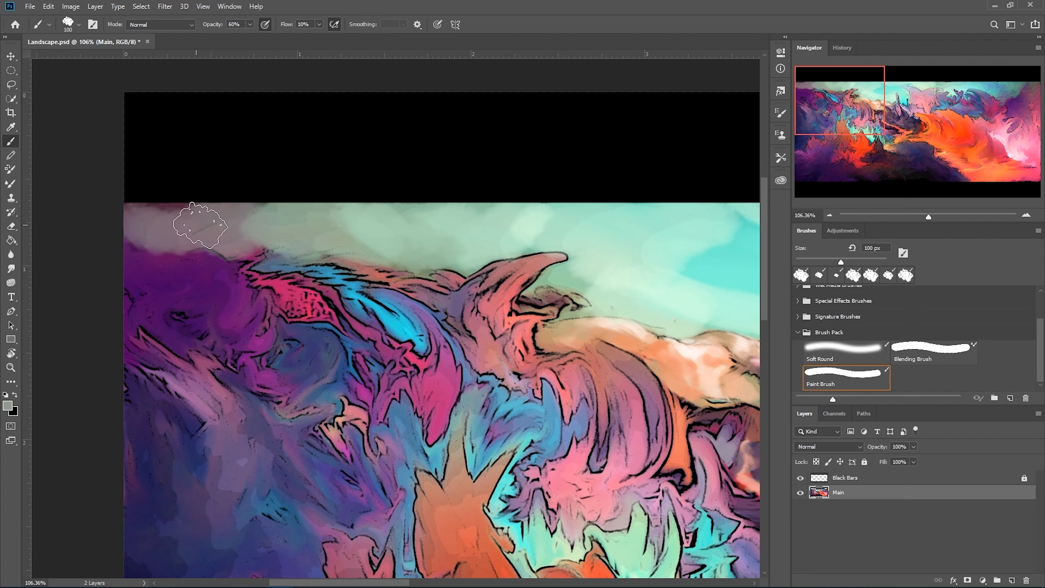
alt+click(156, 205)
mouse_move(165, 210)
mouse_down()
mouse_move(294, 205)
mouse_move(198, 224)
mouse_move(164, 218)
mouse_up()
alt+click(298, 221)
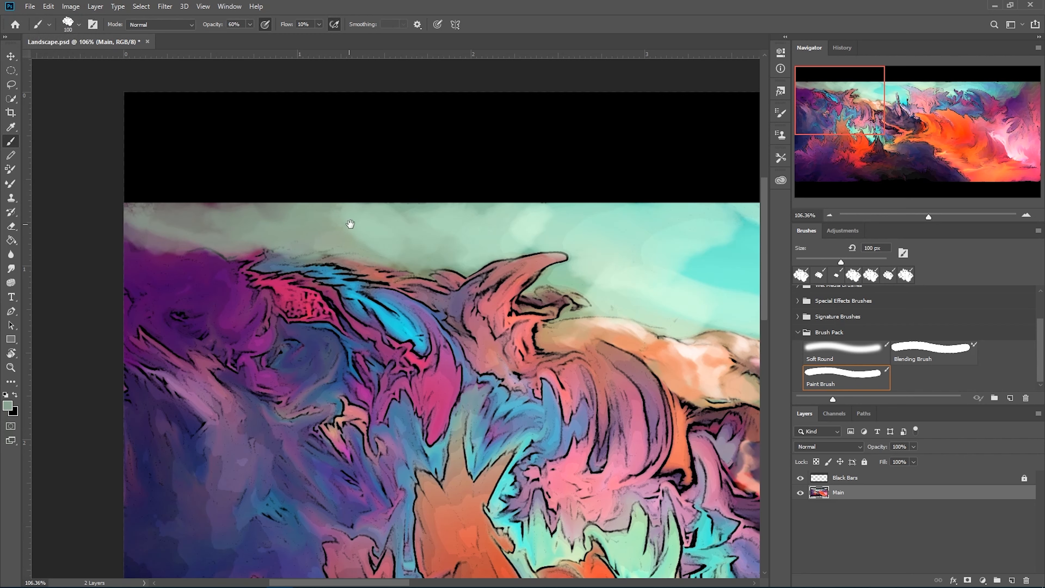
Blend sampled pale mint into the sky above the pink and purple peaks, and add a sampled blue patch beyond them.
drag(393, 226, 233, 182)
drag(354, 208, 198, 243)
drag(417, 276, 196, 254)
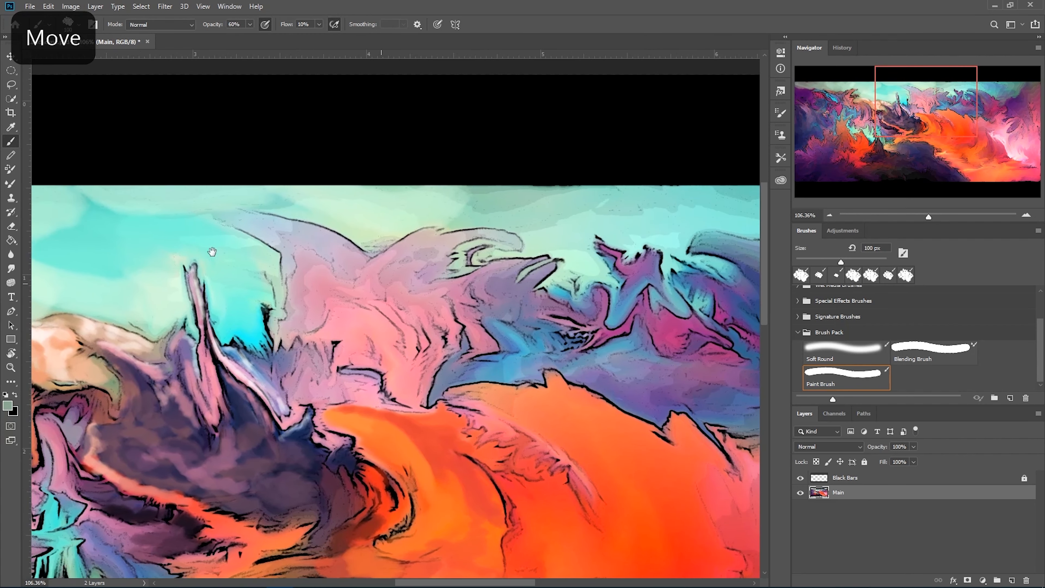
alt+click(355, 205)
drag(429, 234, 256, 238)
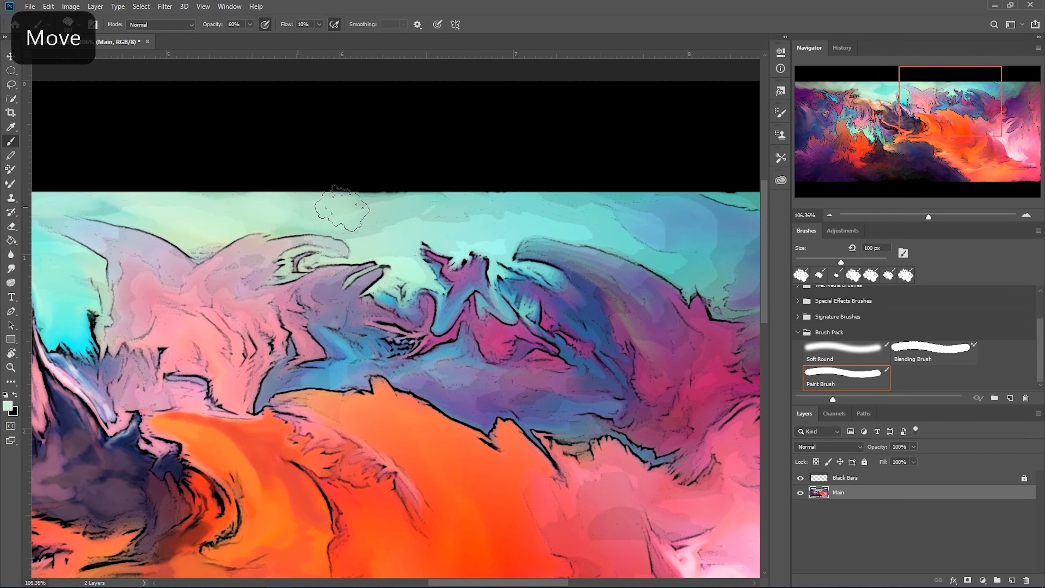
drag(562, 209, 406, 210)
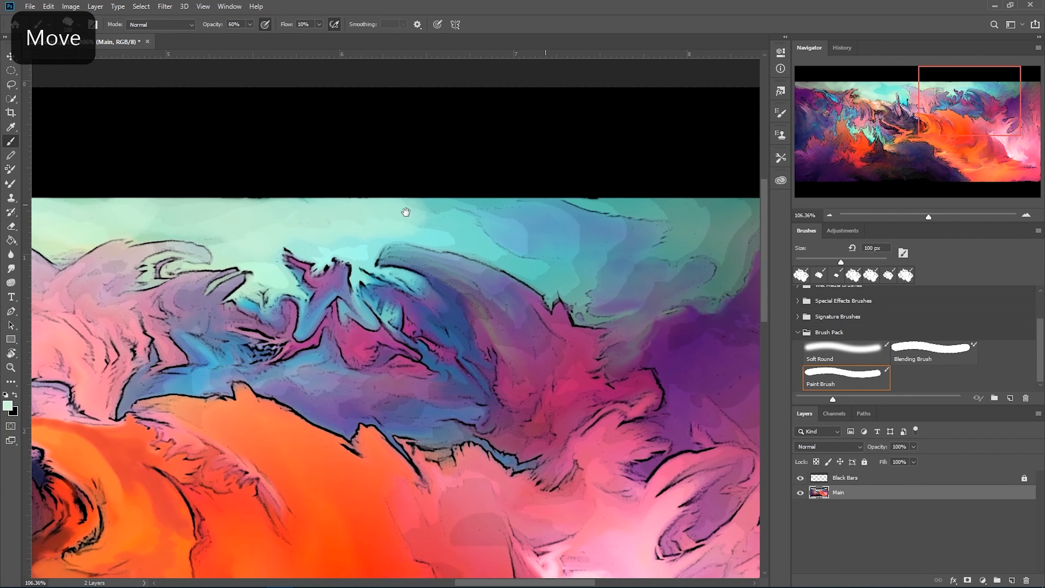
alt+click(530, 218)
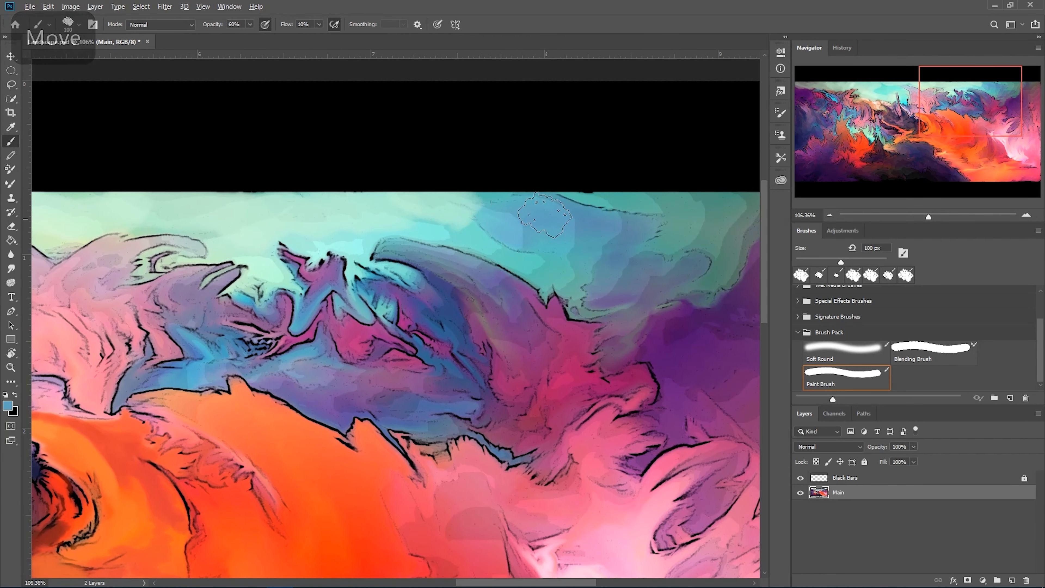
drag(331, 207, 186, 194)
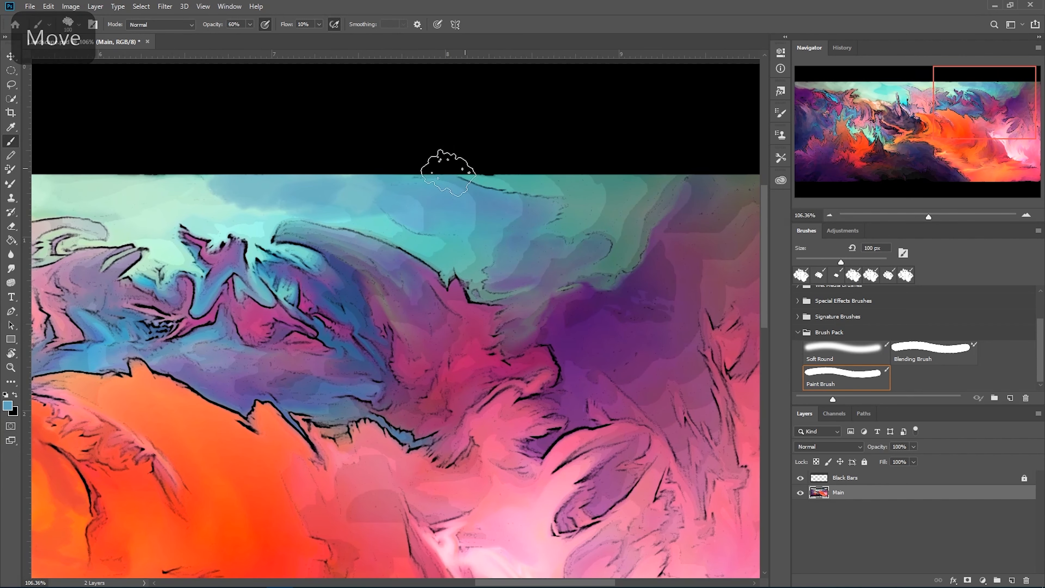
Reduce the brush to 40 px and paint sampled turquoise streaks in the sky between the spire and coral peak.
drag(288, 210, 698, 172)
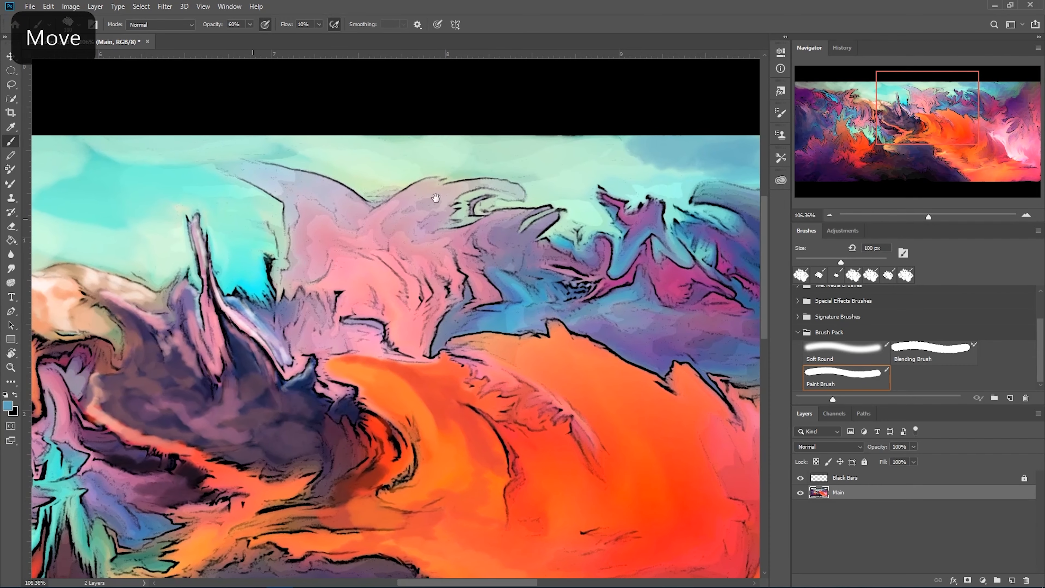
drag(327, 196, 525, 223)
key([)
key([)
key([)
key([)
key([)
key([)
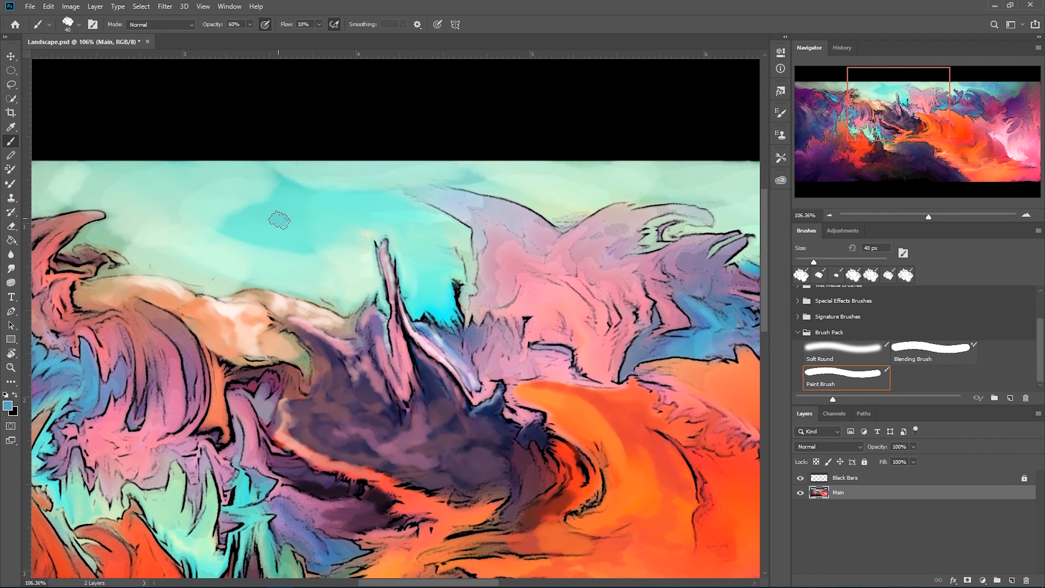
alt+click(292, 204)
alt+click(278, 224)
mouse_move(320, 233)
mouse_down()
mouse_move(302, 211)
mouse_move(282, 218)
mouse_move(326, 209)
mouse_move(262, 214)
mouse_move(207, 225)
mouse_move(208, 246)
mouse_move(161, 249)
mouse_up()
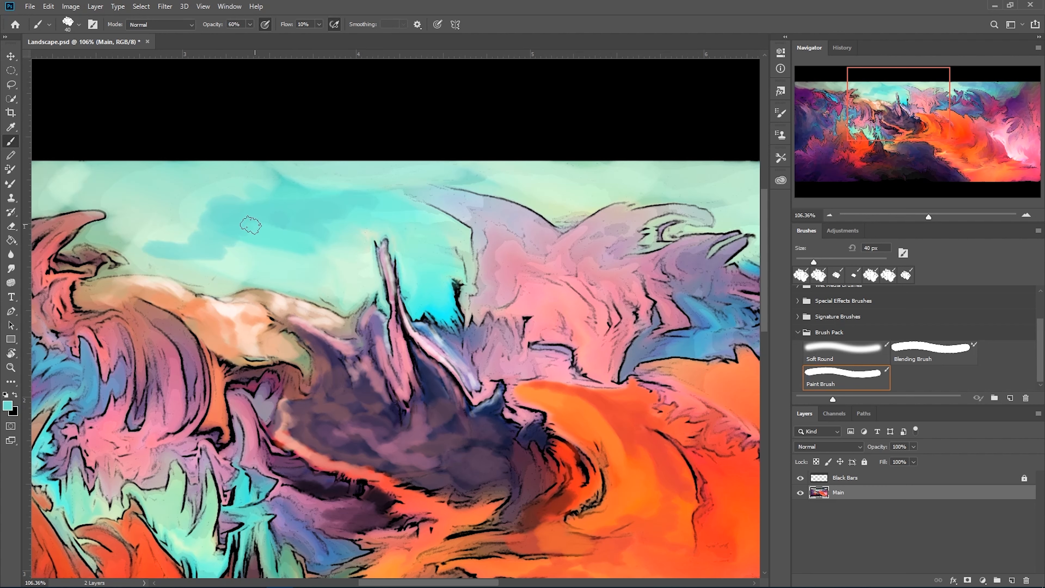
Extend the turquoise streaks in the sky and cover the small blue patch beyond the coral peak with sampled grey-green.
drag(233, 217, 315, 199)
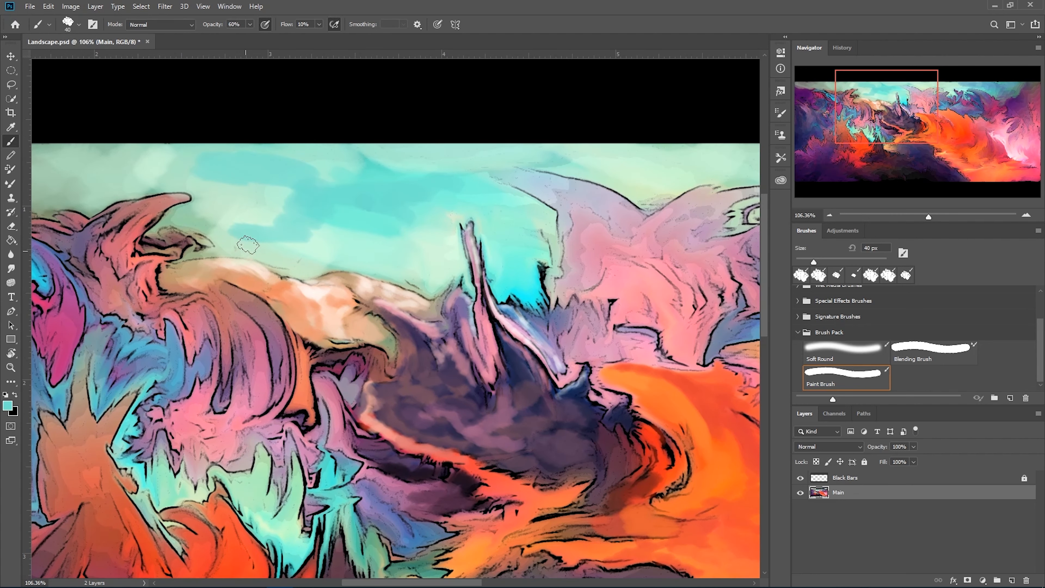
drag(249, 187, 518, 210)
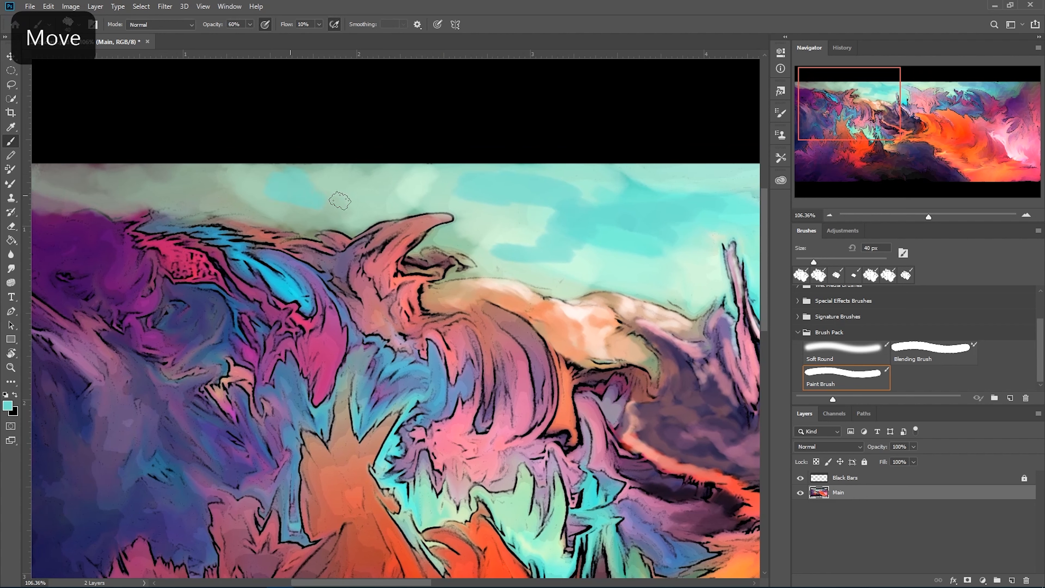
alt+click(478, 211)
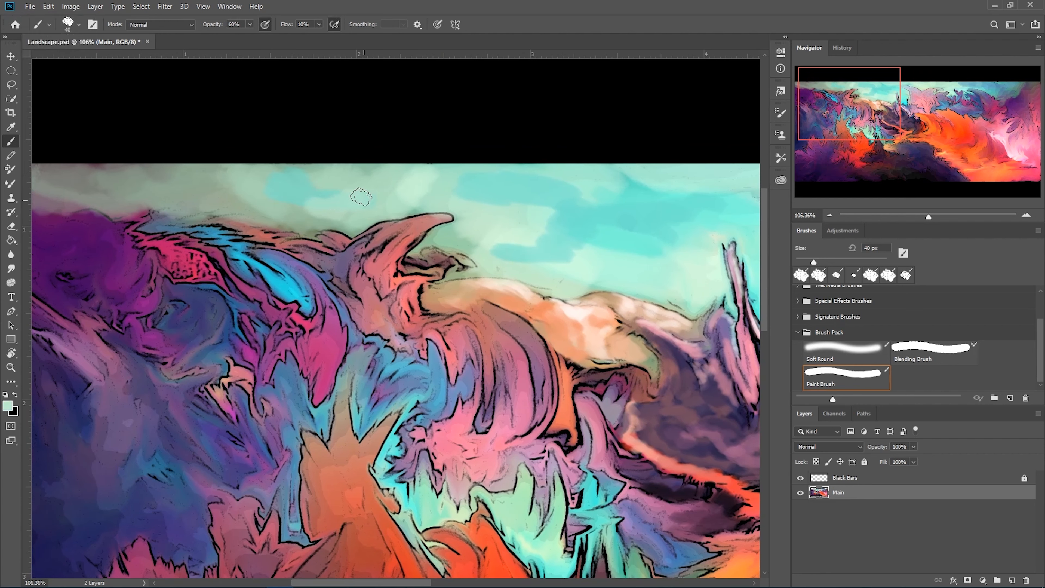
alt+click(376, 174)
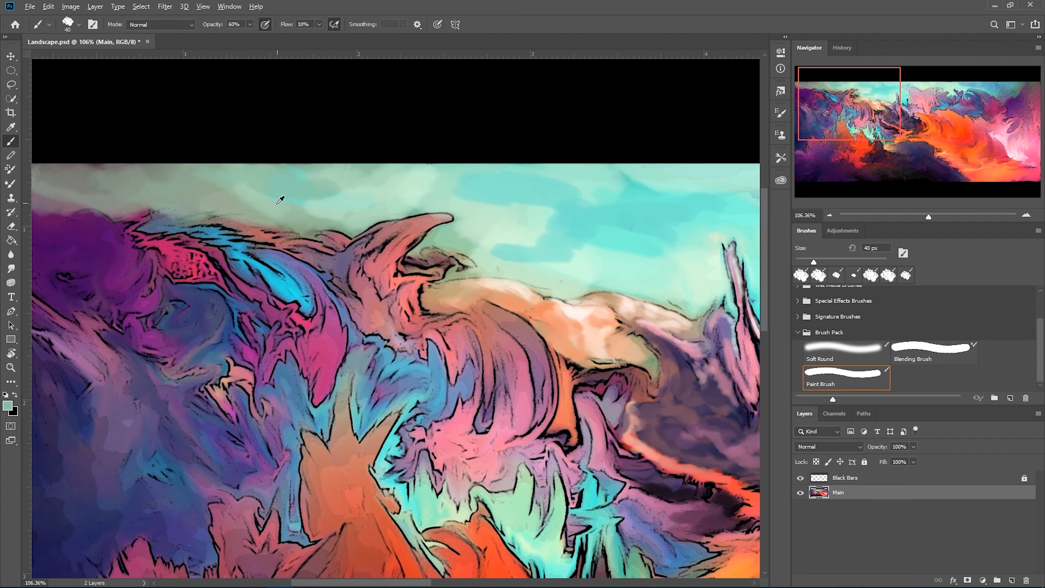
drag(489, 199, 438, 189)
alt+click(434, 193)
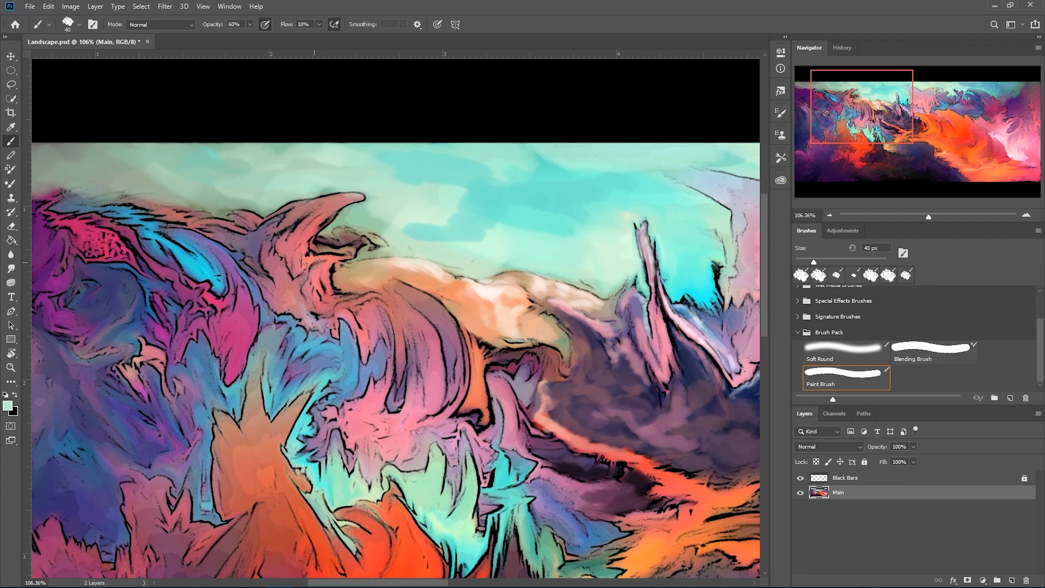
Enlarge the brush to 60 px and blend sampled mint and turquoise through the sky above the pale hill.
drag(413, 233, 342, 280)
alt+click(423, 260)
mouse_move(420, 251)
mouse_down()
mouse_move(399, 273)
mouse_move(489, 297)
mouse_move(471, 303)
mouse_up()
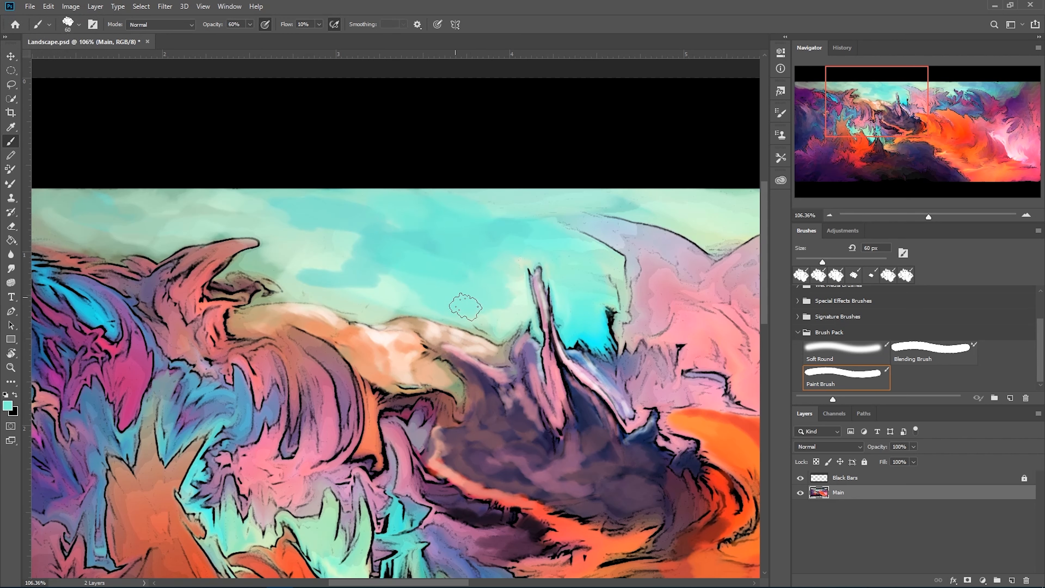
Blend sampled pale mint into the sky above the pink and blue peaks.
drag(529, 271, 117, 315)
drag(350, 324, 123, 300)
alt+click(370, 230)
drag(274, 224, 138, 225)
alt+click(327, 237)
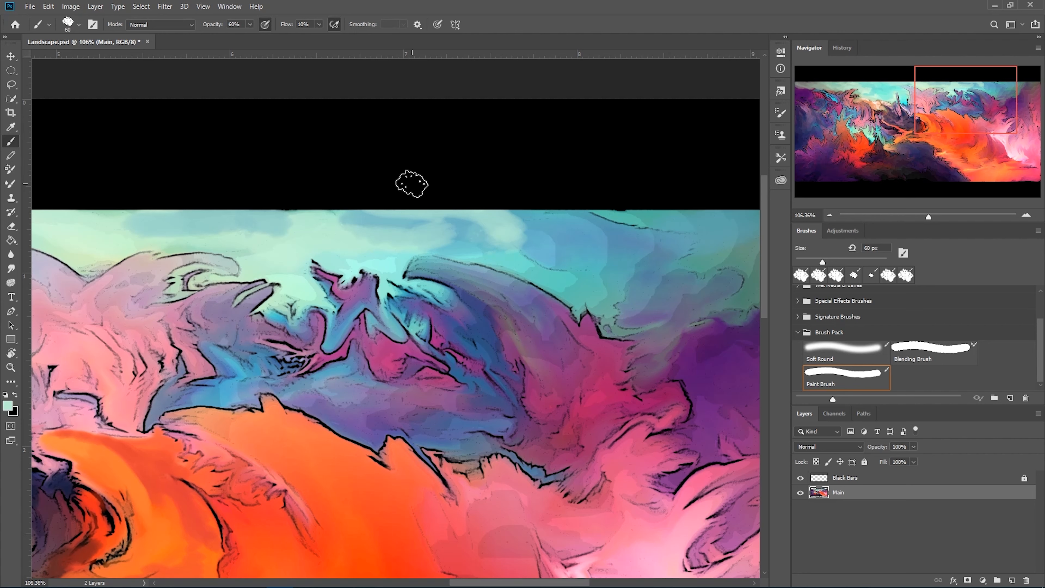
drag(489, 276, 339, 215)
drag(428, 164, 513, 189)
Blend sampled teal and slate-blue tones through the darker sky above the purple peak and mass.
alt+click(499, 243)
drag(508, 227, 397, 183)
mouse_move(494, 226)
mouse_down()
mouse_move(374, 205)
mouse_move(601, 229)
mouse_up()
mouse_move(370, 231)
mouse_down()
mouse_move(530, 211)
mouse_move(312, 190)
mouse_up()
alt+click(477, 182)
mouse_move(473, 185)
mouse_down()
mouse_move(411, 202)
mouse_move(553, 191)
mouse_move(391, 167)
mouse_up()
alt+click(390, 167)
drag(402, 212, 474, 233)
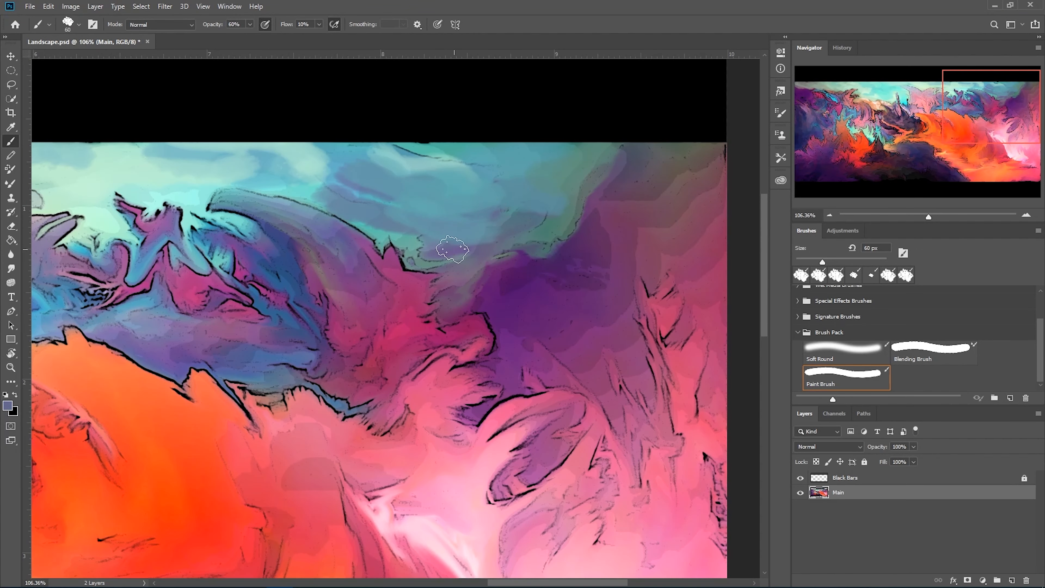
Check an earlier history state of the whole painting and return to the latest state.
scroll(465, 234, down, 10)
click(843, 47)
scroll(875, 133, up, 14)
click(816, 79)
key(ctrl+z)
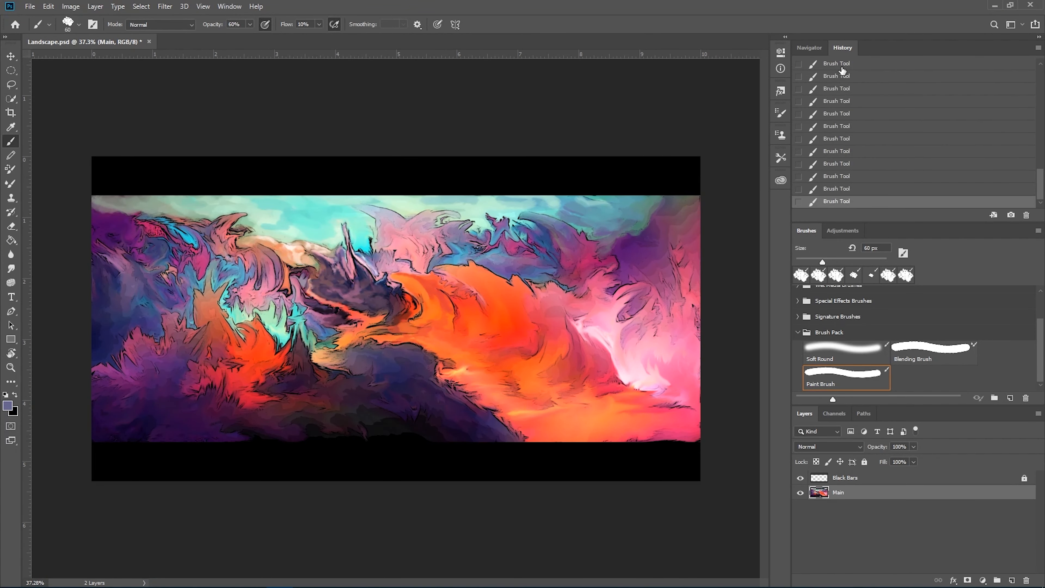
click(810, 47)
Reduce the brush to 25 px and paint sampled dark purple shadows into the violet slope under the orange ridge and the mound below the spire.
scroll(472, 336, up, 9)
scroll(278, 212, up, 1)
drag(272, 216, 519, 193)
alt+click(387, 256)
alt+click(269, 279)
key([)
key([)
key([)
key([)
key([)
key([)
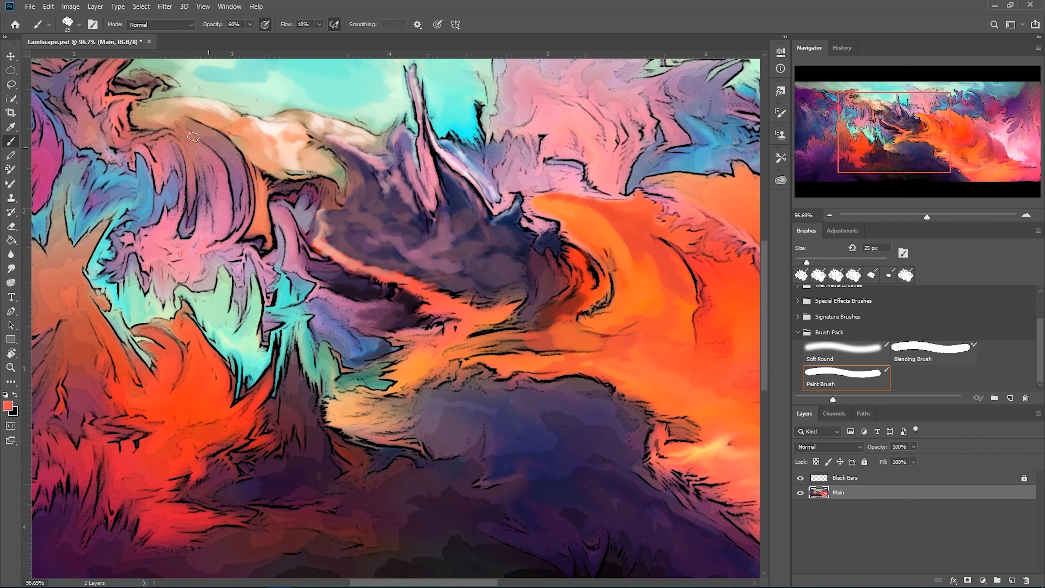
scroll(357, 236, up, 2)
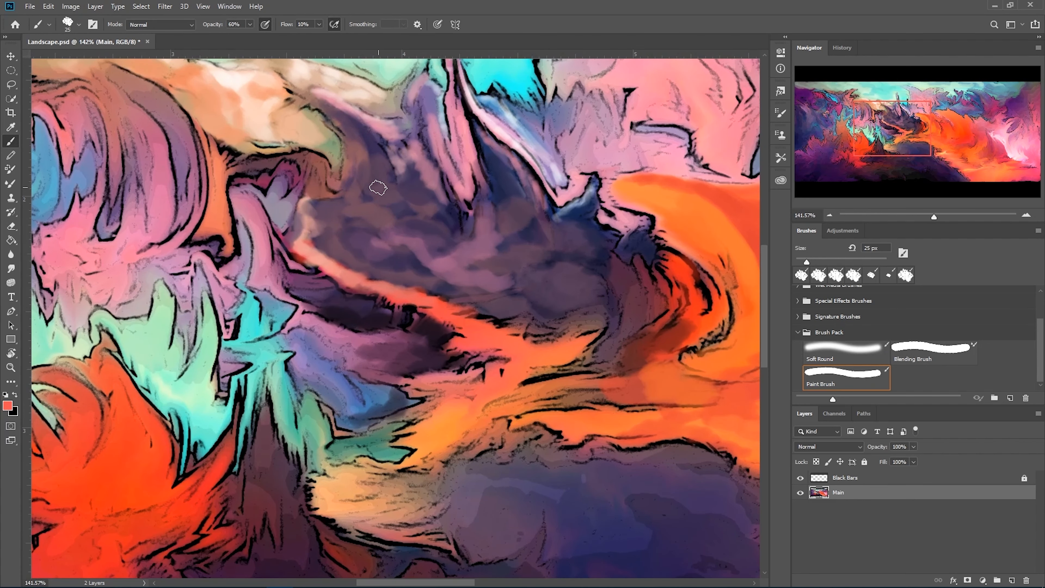
drag(347, 268, 439, 260)
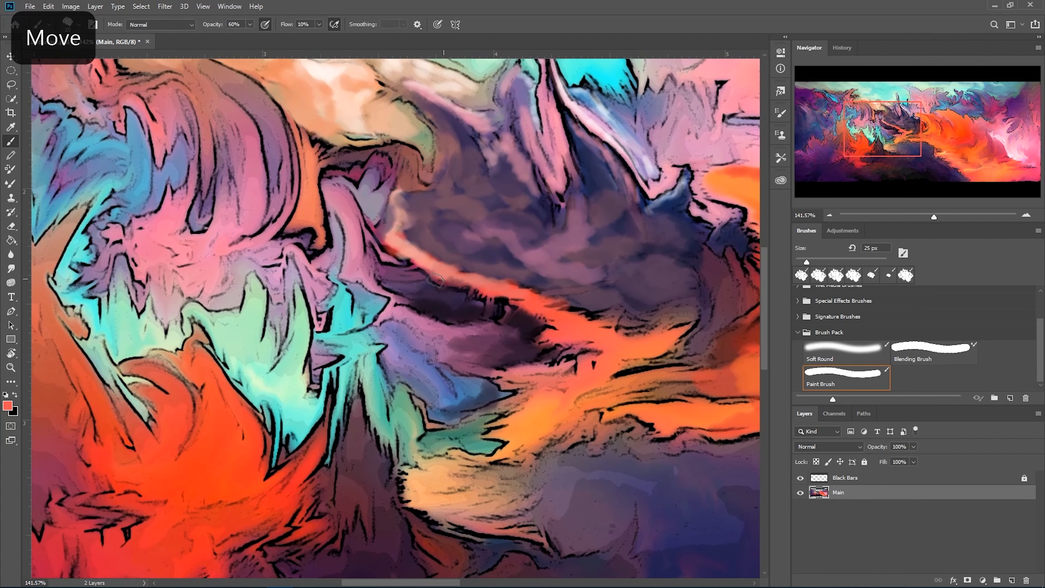
alt+click(514, 316)
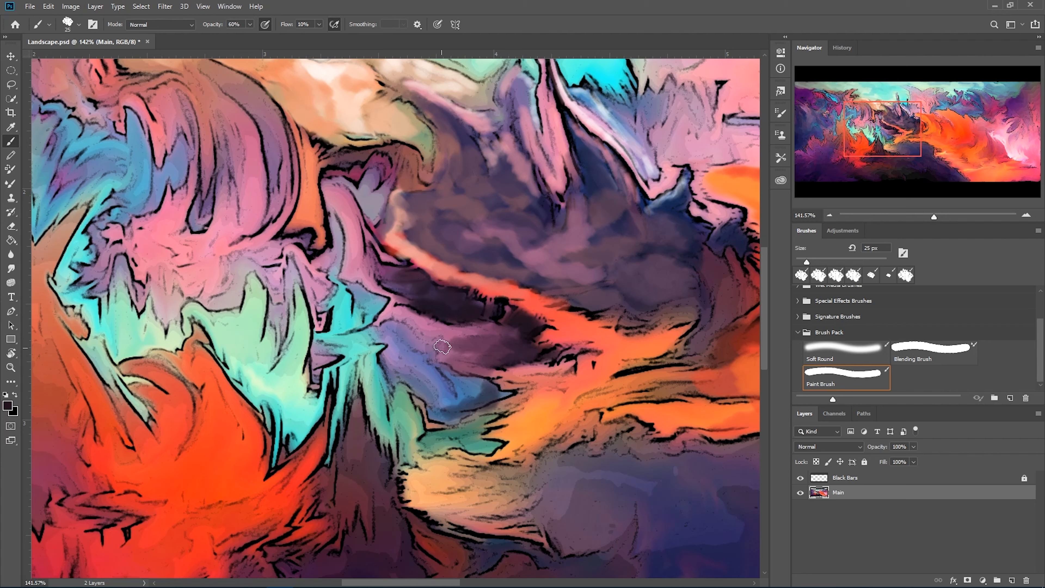
mouse_move(425, 349)
mouse_down()
mouse_move(438, 399)
mouse_move(402, 364)
mouse_up()
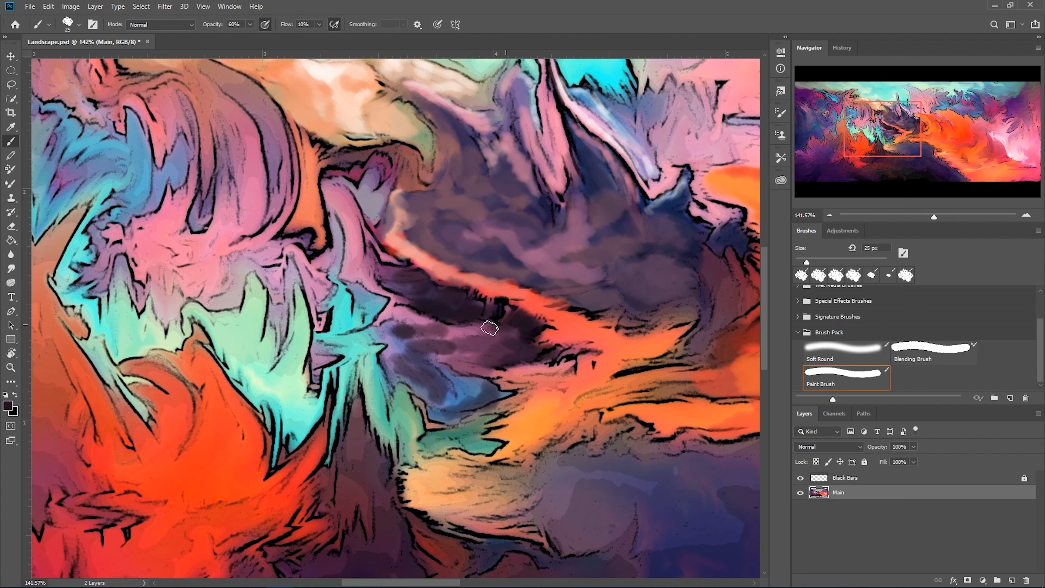
drag(456, 335, 455, 368)
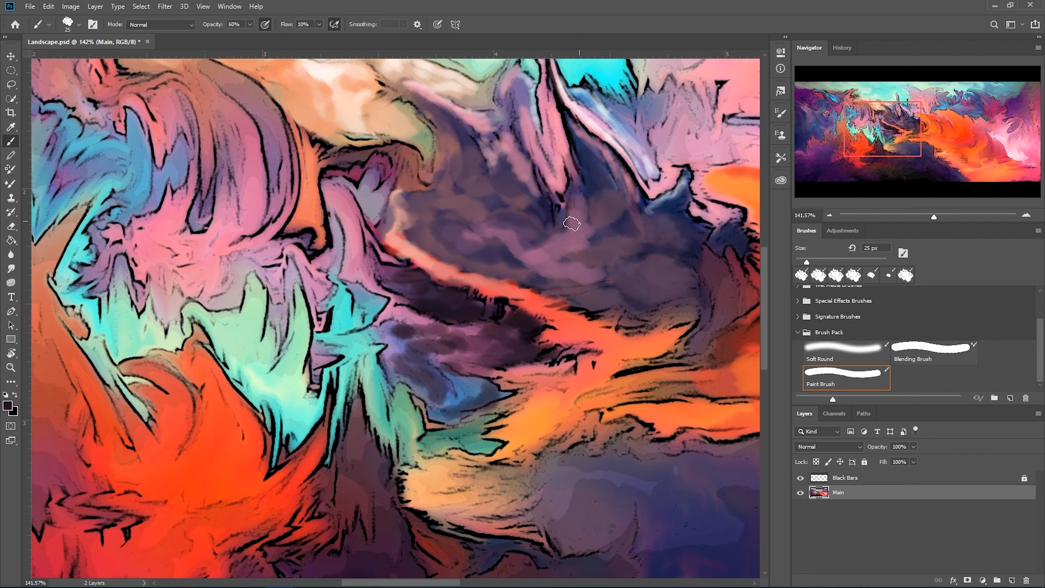
mouse_move(565, 240)
mouse_down()
mouse_move(621, 229)
mouse_move(632, 247)
mouse_up()
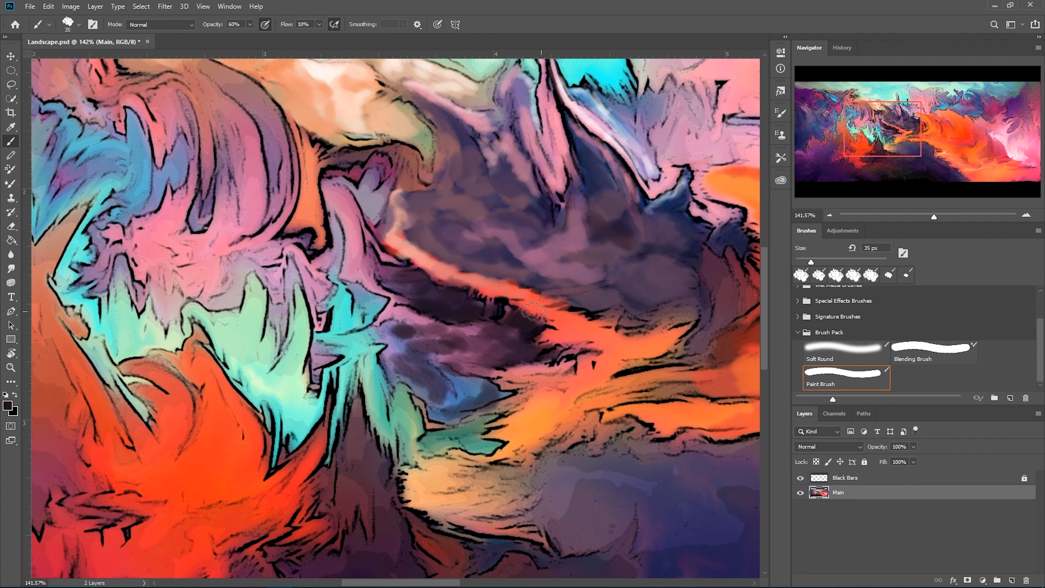
Blend sampled purple through the dark slope, and paint sampled coral-red over the black marks along the glowing ridge.
alt+click(405, 271)
mouse_move(401, 271)
mouse_down()
mouse_move(469, 329)
mouse_move(484, 307)
mouse_move(451, 315)
mouse_move(446, 290)
mouse_move(399, 280)
mouse_move(453, 335)
mouse_move(439, 339)
mouse_move(402, 316)
mouse_move(437, 330)
mouse_move(399, 325)
mouse_move(461, 336)
mouse_move(444, 357)
mouse_move(474, 372)
mouse_move(470, 392)
mouse_move(474, 327)
mouse_move(453, 307)
mouse_up()
alt+click(529, 315)
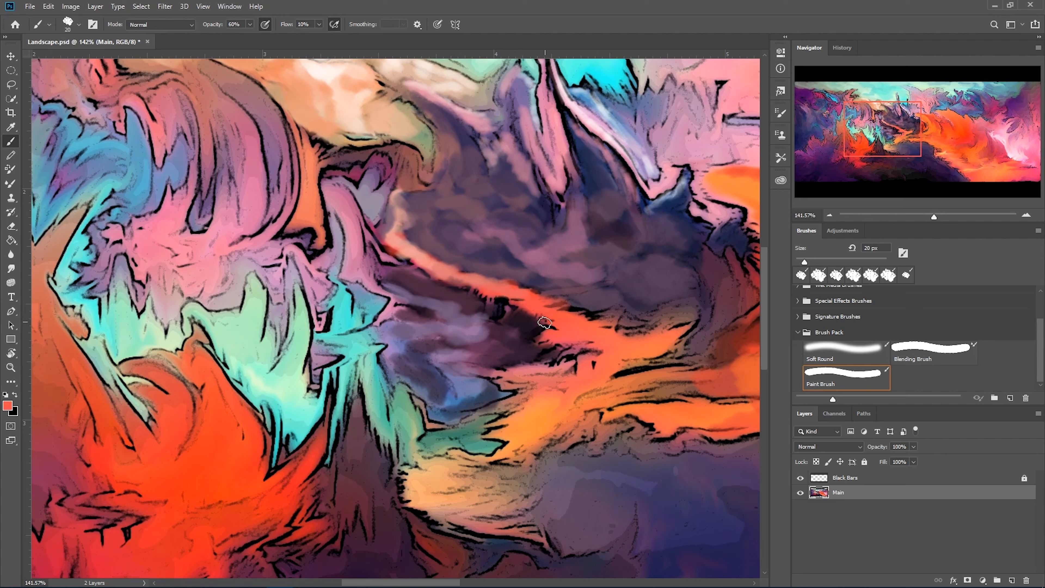
drag(567, 306, 416, 245)
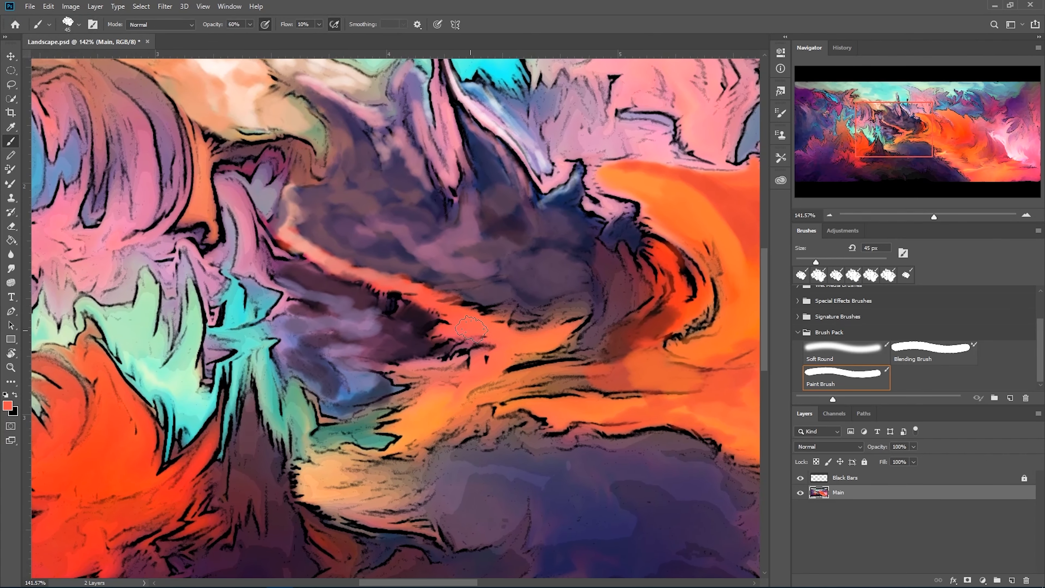
drag(502, 329, 512, 331)
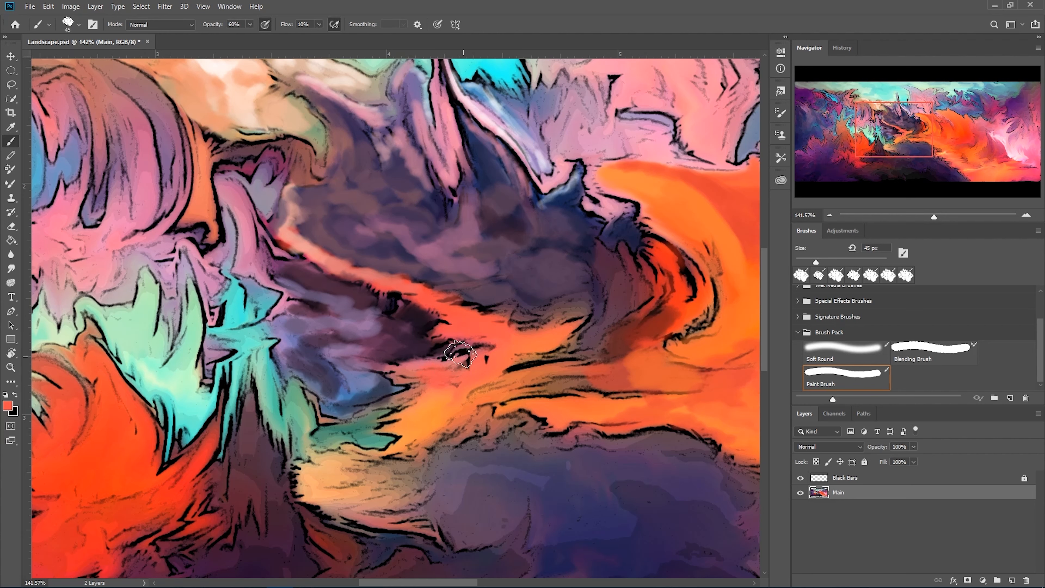
Reduce the brush to 35 px and paint coral and sampled peach highlights onto the violet slope beneath the ridge.
key(bracketleft)
drag(283, 325, 300, 327)
drag(294, 251, 304, 248)
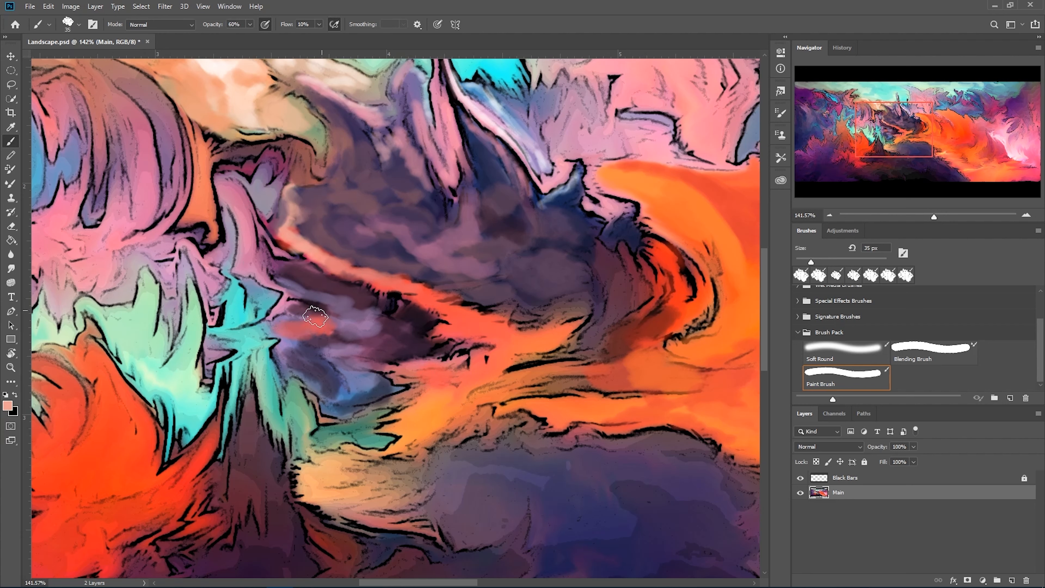
drag(320, 320, 284, 330)
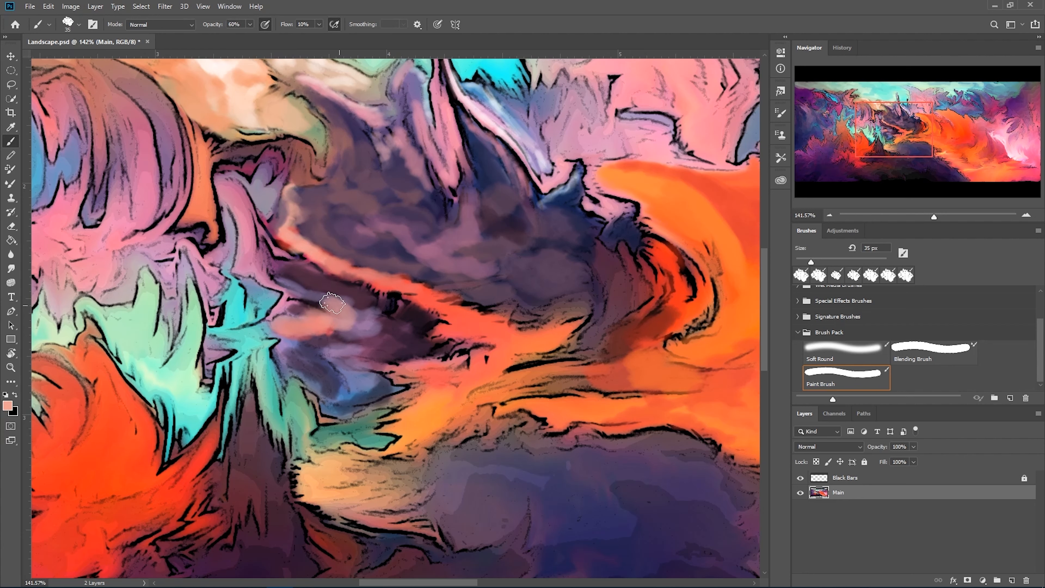
drag(326, 276, 426, 355)
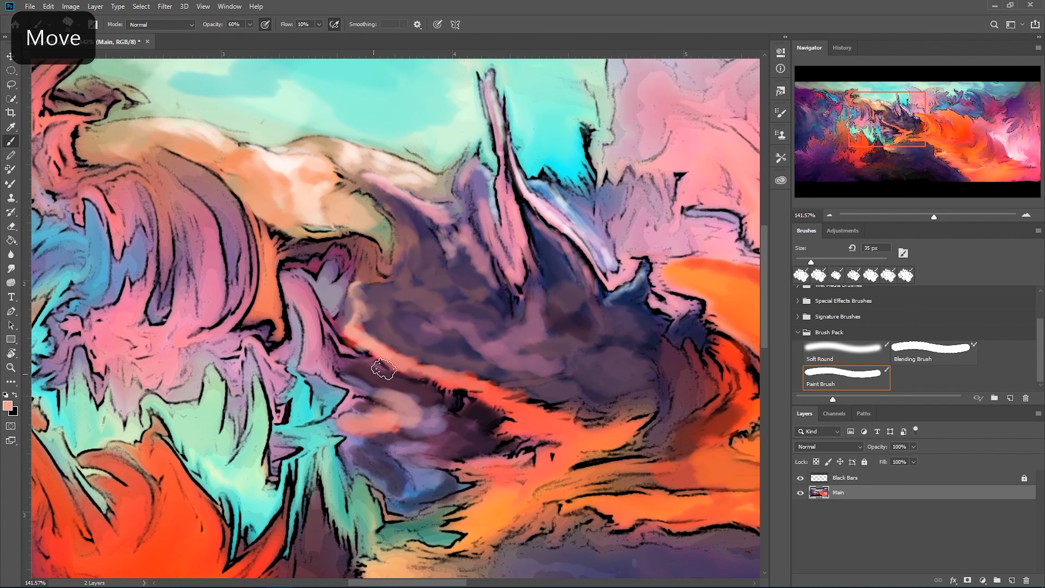
drag(423, 436, 386, 348)
drag(326, 271, 439, 408)
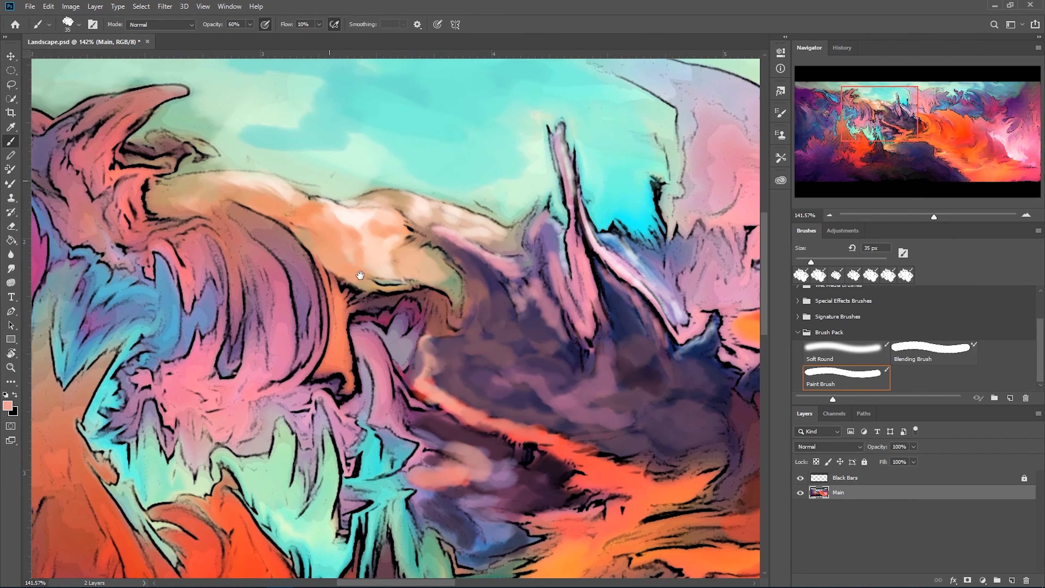
drag(360, 275, 329, 272)
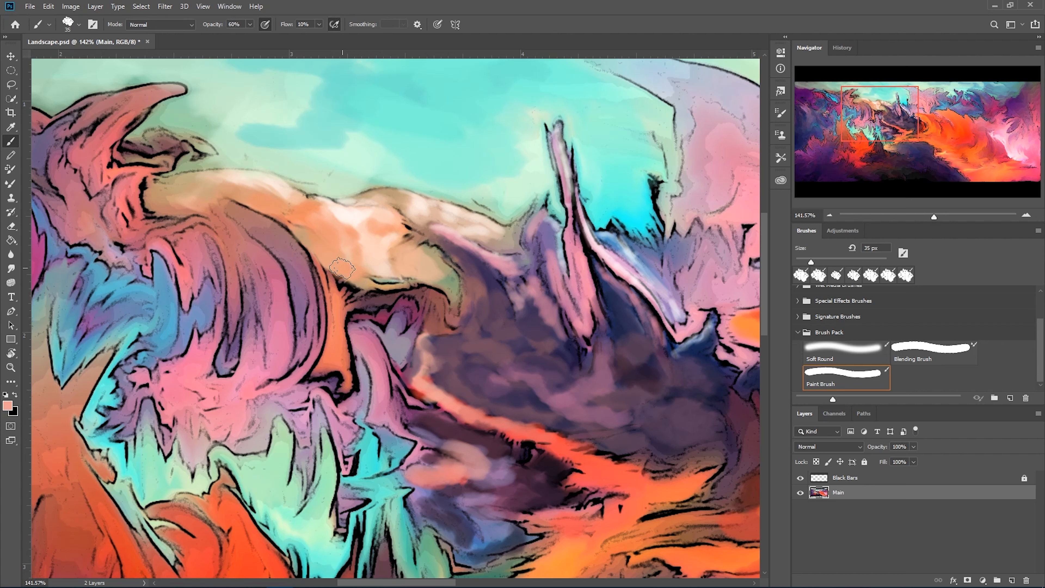
Enlarge the brush to 45 px and smooth the pale hill with sampled peach and cream tones.
scroll(446, 242, down, 14)
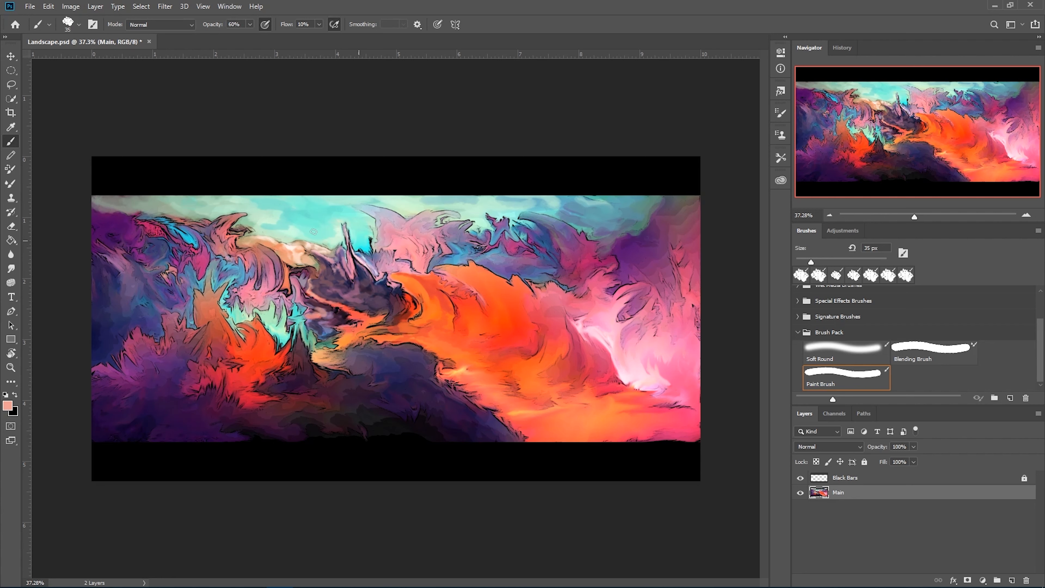
scroll(254, 210, up, 11)
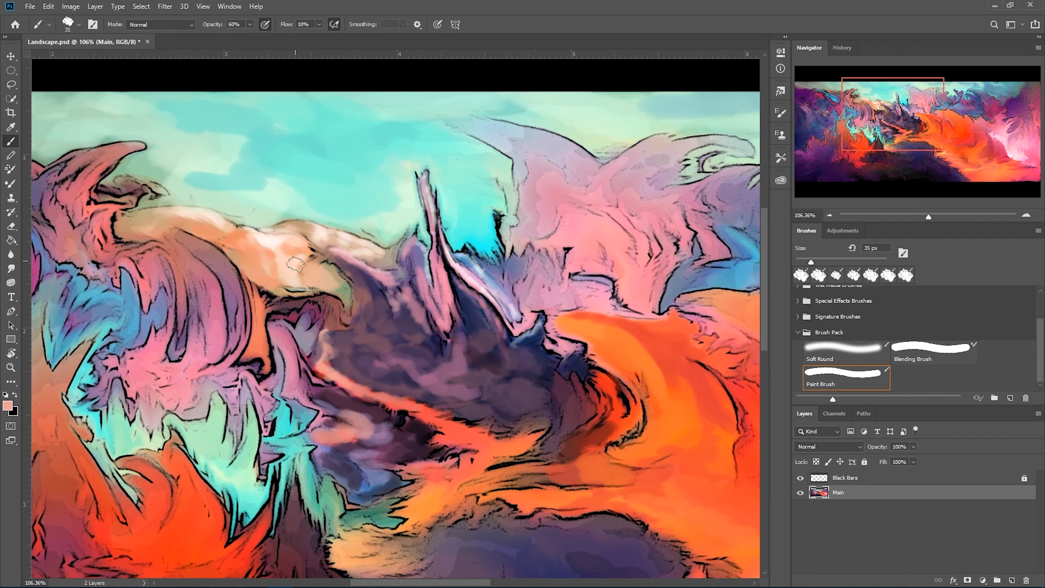
alt+click(273, 246)
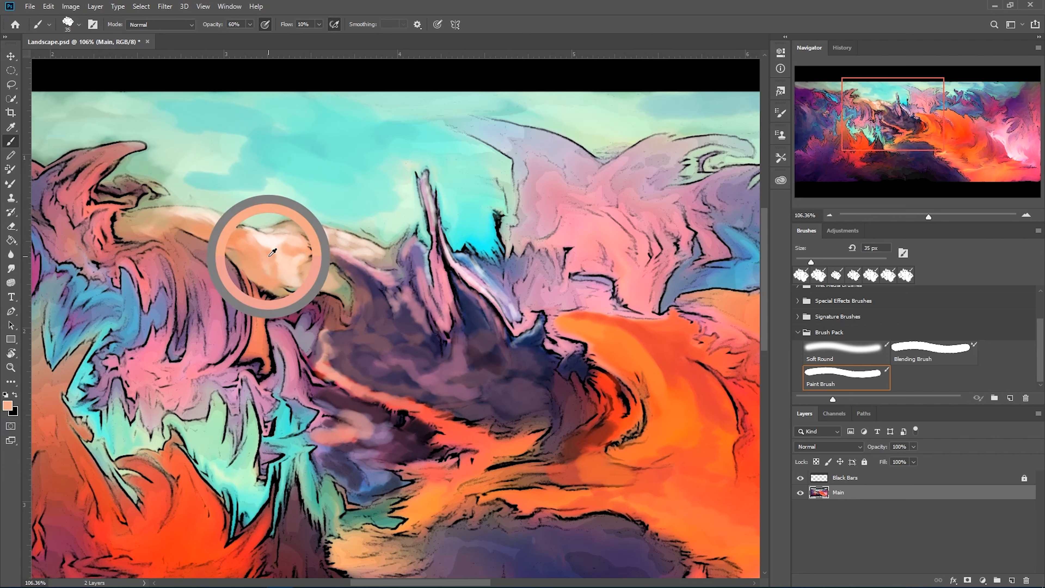
key(bracketright)
mouse_move(274, 276)
mouse_down()
mouse_move(310, 284)
mouse_move(273, 267)
mouse_move(278, 255)
mouse_move(261, 248)
mouse_move(224, 246)
mouse_move(323, 272)
mouse_move(302, 285)
mouse_up()
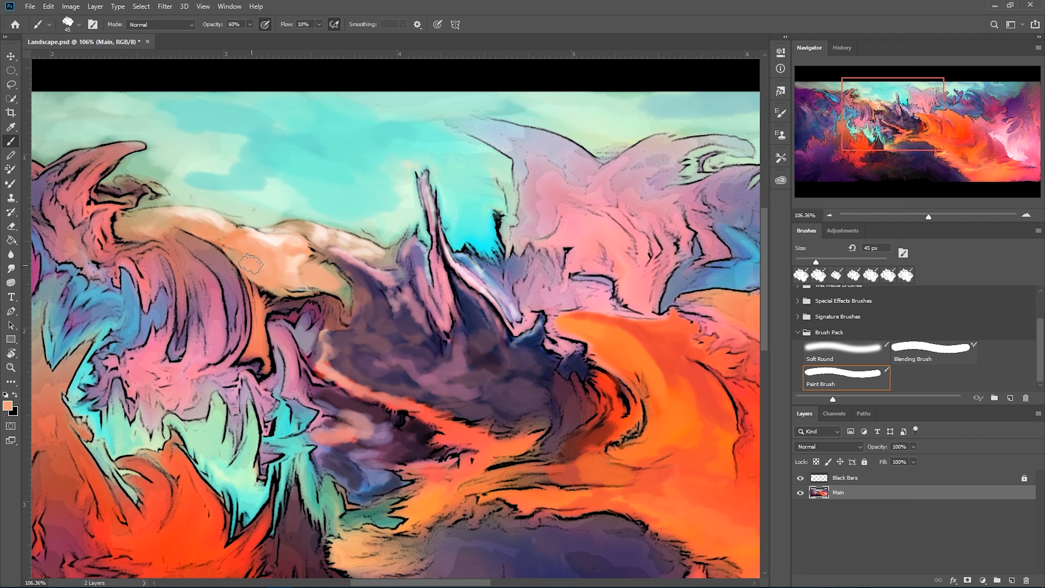
alt+click(296, 263)
drag(273, 277, 236, 245)
mouse_move(181, 197)
mouse_down()
mouse_move(239, 237)
mouse_move(278, 222)
mouse_up()
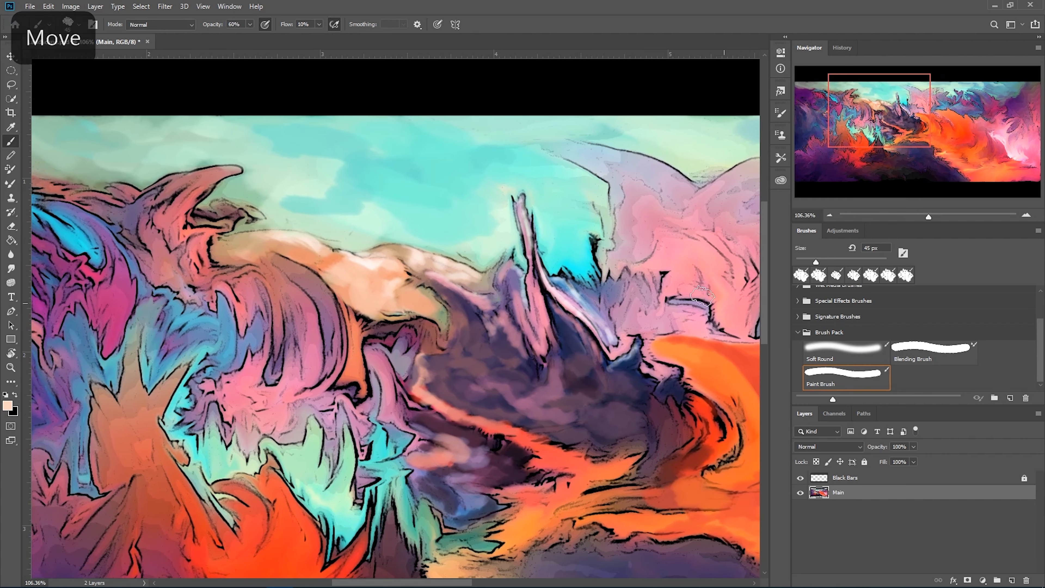
drag(422, 273, 328, 219)
drag(365, 281, 369, 266)
Reduce the brush to 10 px and refine the edge between the pale hill and dark mound with sampled dark purple and pink.
key(bracketleft)
key(bracketleft)
key(bracketleft)
key(bracketleft)
alt+click(381, 245)
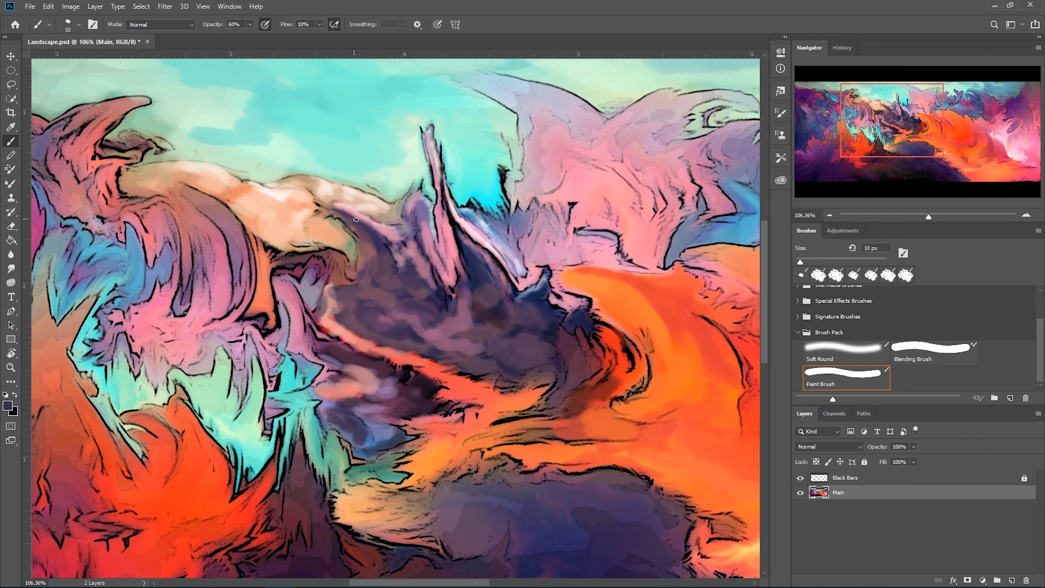
alt+click(349, 208)
alt+click(370, 220)
drag(516, 317, 478, 242)
drag(358, 200, 399, 244)
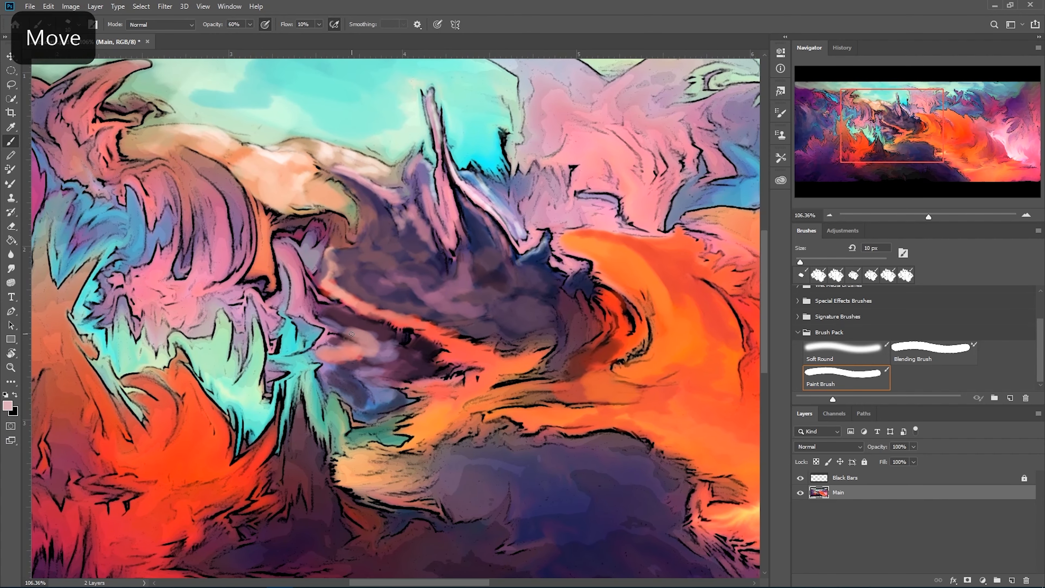
Paint thin streaks of pink sampled from the spire across the dark purple mound beside its base.
scroll(401, 227, up, 3)
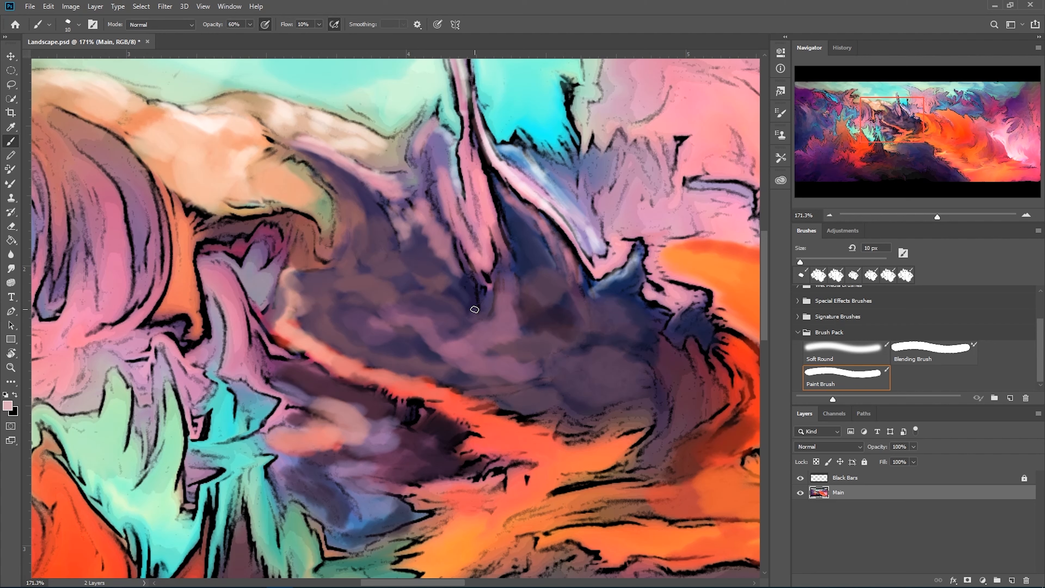
alt+click(462, 293)
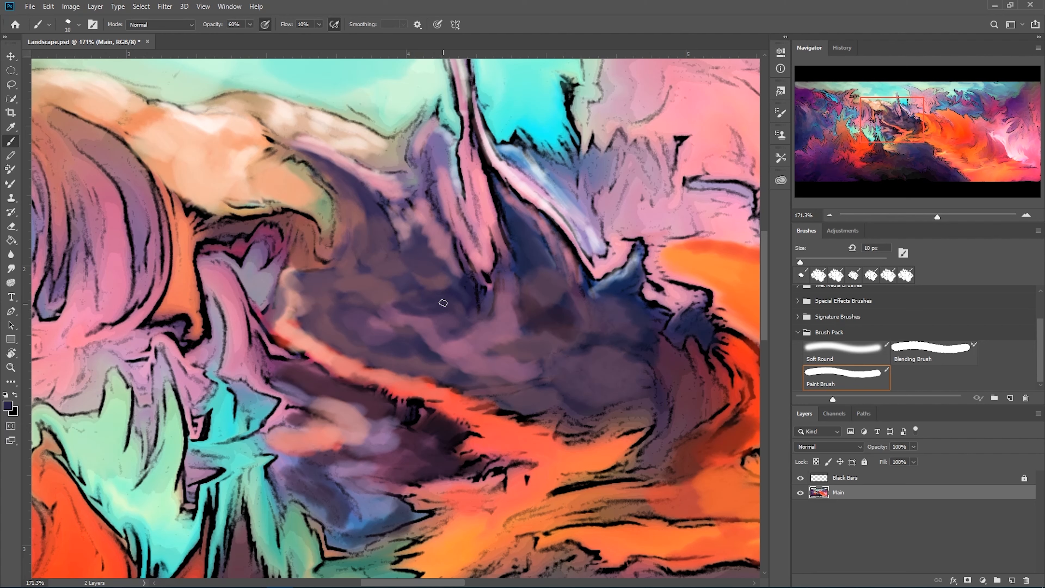
alt+click(489, 248)
mouse_move(407, 293)
mouse_down()
mouse_move(401, 306)
mouse_move(365, 283)
mouse_move(399, 274)
mouse_move(405, 258)
mouse_move(355, 253)
mouse_move(361, 272)
mouse_up()
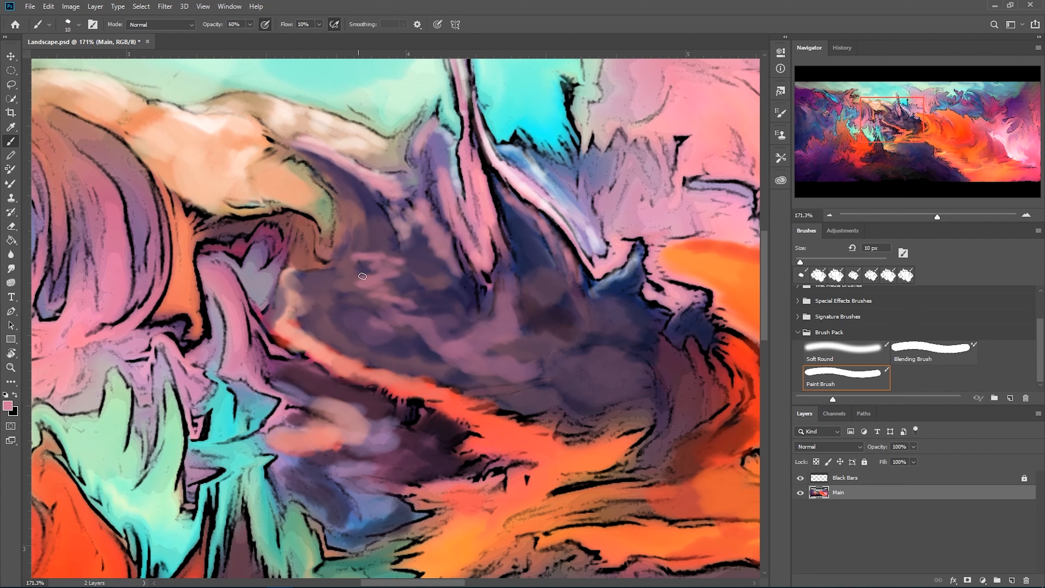
mouse_move(387, 313)
mouse_down()
mouse_move(415, 300)
mouse_move(476, 305)
mouse_up()
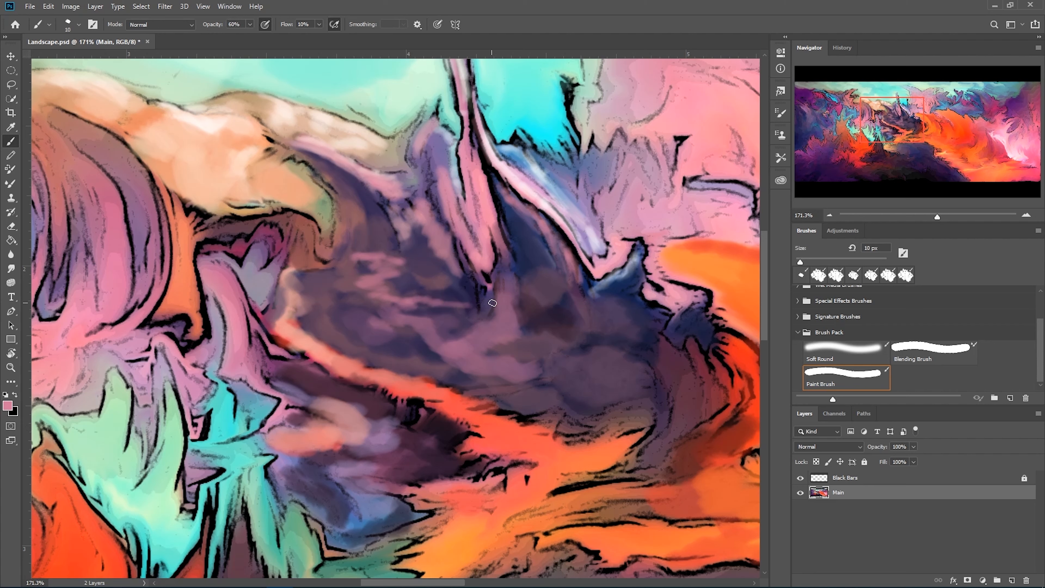
Paint short pink streaks across the dark mound and touch up its shaded side with sampled dark purple.
mouse_move(535, 323)
mouse_down()
mouse_move(562, 319)
mouse_move(576, 332)
mouse_up()
alt+click(571, 313)
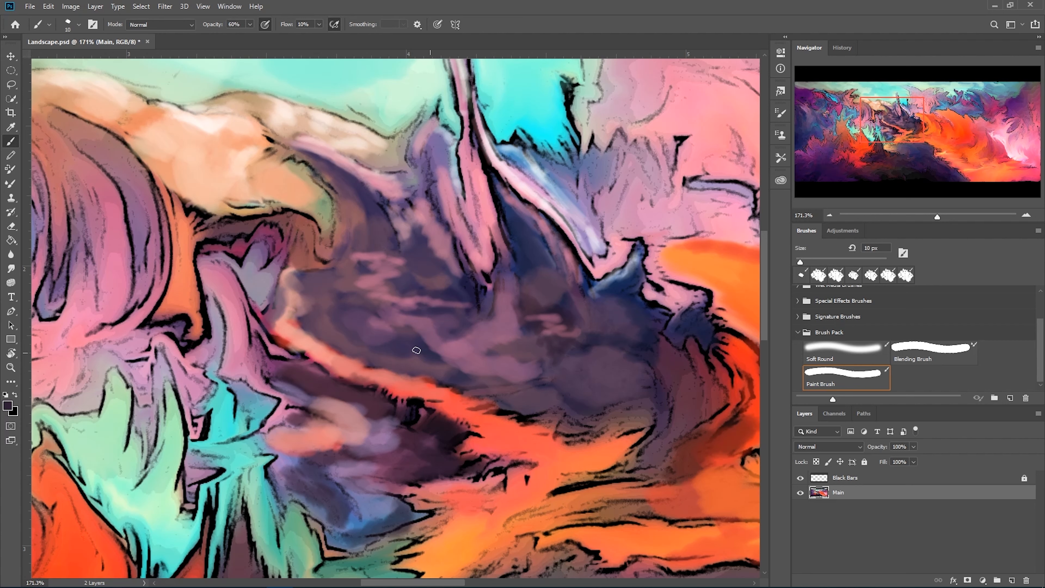
drag(360, 297, 357, 313)
Enlarge the brush to 30 px and blend sampled mauve and dark purple tones across the mound.
alt+click(383, 269)
key(bracketright)
key(bracketright)
key(bracketright)
key(bracketright)
mouse_move(361, 258)
mouse_down()
mouse_move(395, 293)
mouse_move(474, 323)
mouse_up()
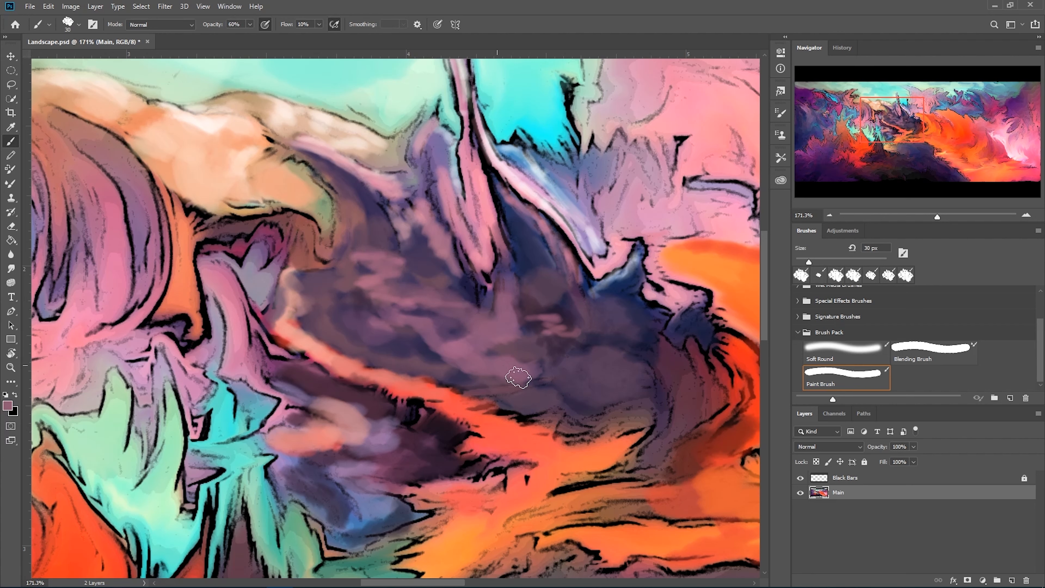
alt+click(563, 316)
mouse_move(564, 351)
mouse_down()
mouse_move(585, 388)
mouse_move(548, 400)
mouse_move(434, 324)
mouse_move(327, 263)
mouse_move(297, 264)
mouse_move(239, 223)
mouse_up()
alt+click(607, 369)
Paint peach highlights onto the coral ridge below the mound with a color sampled from its light edge.
alt+click(240, 225)
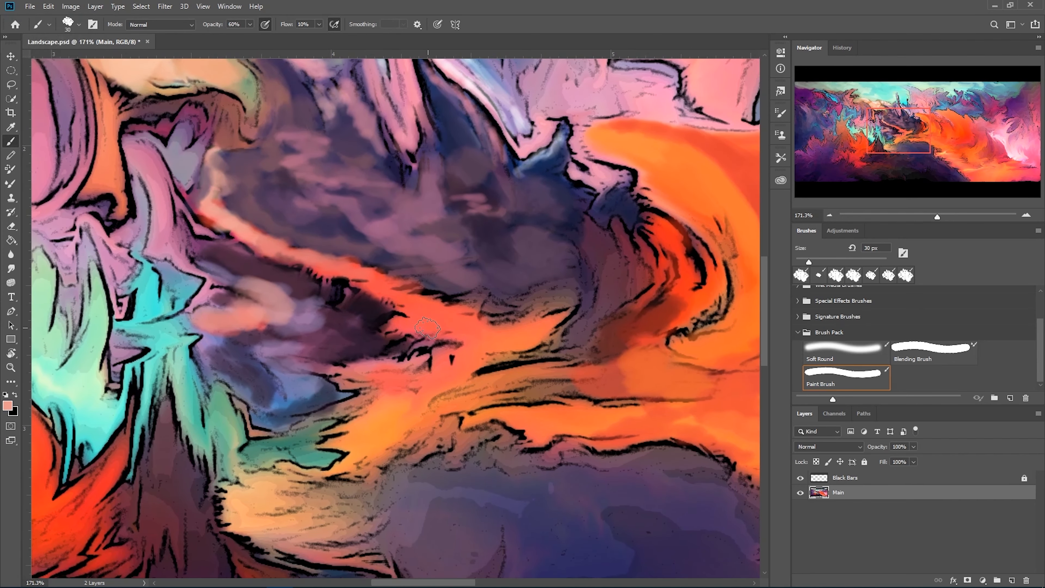
scroll(428, 327, down, 2)
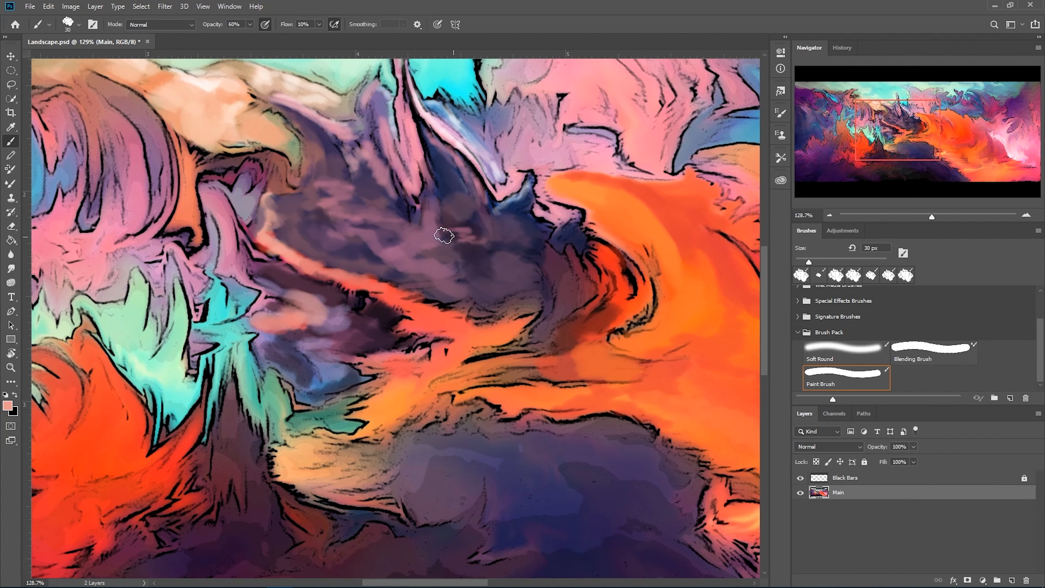
mouse_move(412, 308)
mouse_down()
mouse_move(428, 323)
mouse_move(492, 337)
mouse_move(477, 344)
mouse_up()
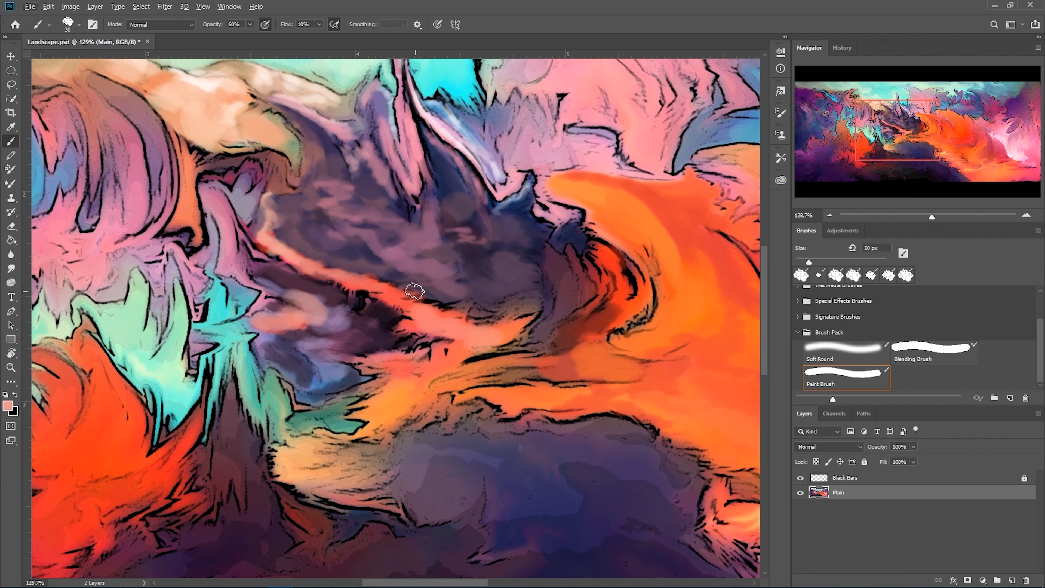
Blend sampled coral and dark purple into the shadowed hollow beneath the coral ridge.
alt+click(391, 298)
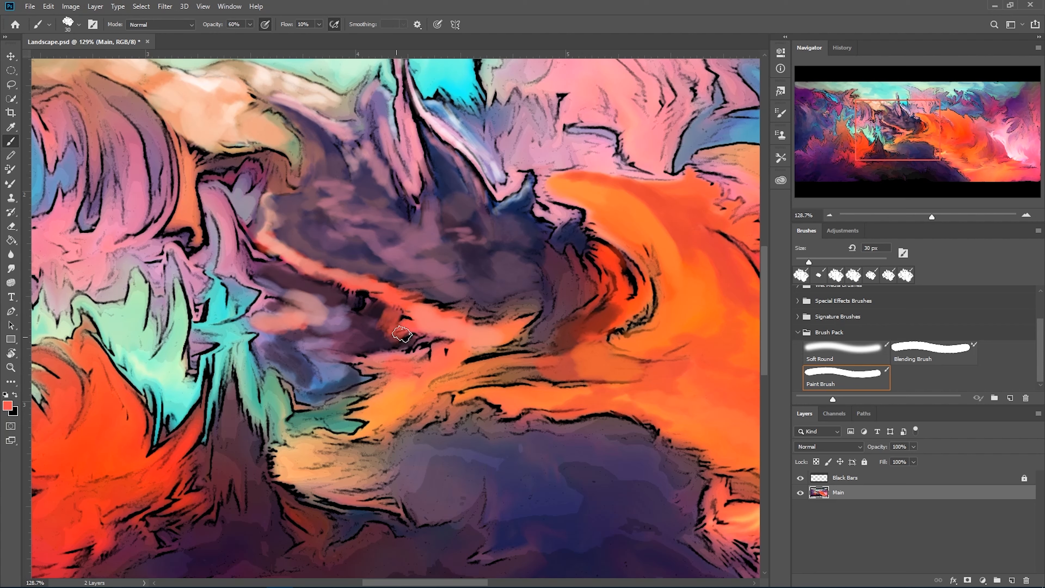
alt+click(367, 321)
alt+click(391, 300)
drag(387, 333, 320, 362)
alt+click(376, 318)
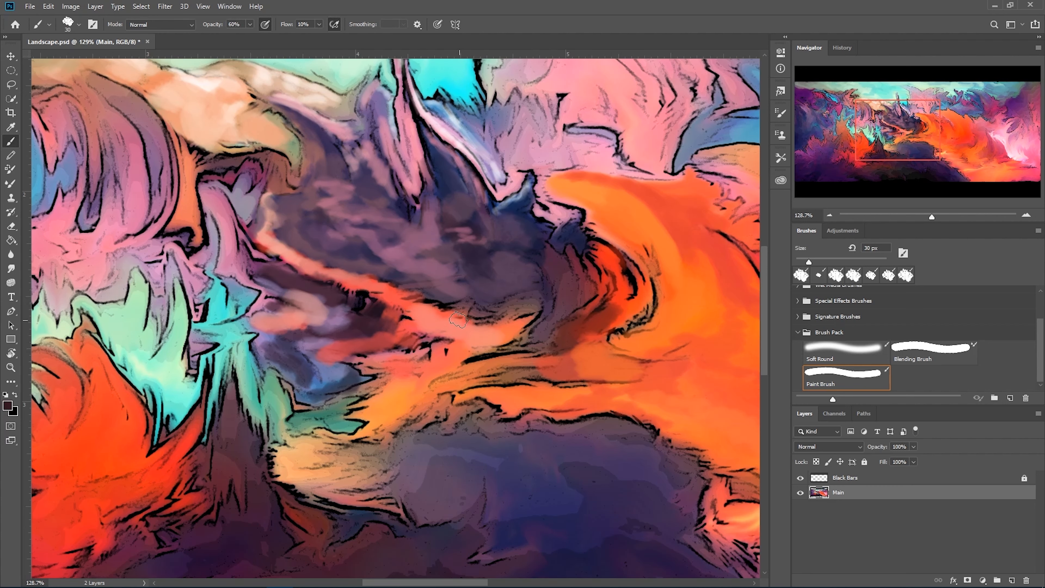
drag(463, 340, 269, 352)
drag(417, 310, 415, 408)
Enlarge the brush to 45 px and paint a dark shadow along the front orange hill's crest with a tone sampled from the mound.
key(bracketleft)
key(bracketleft)
key(bracketleft)
alt+click(507, 323)
alt+click(561, 368)
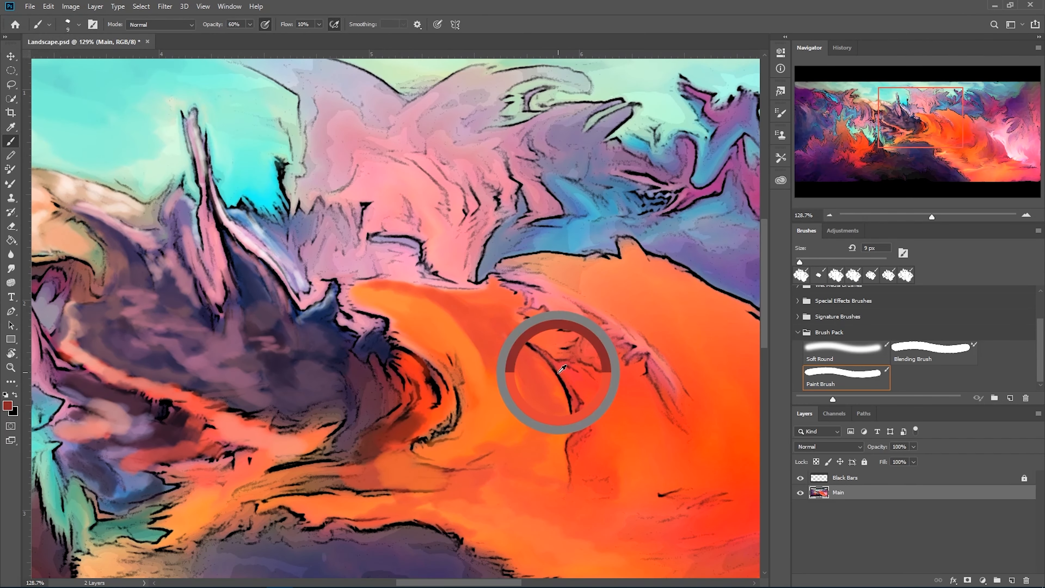
key(bracketright)
key(bracketright)
key(bracketright)
key(bracketright)
key(bracketright)
key(bracketright)
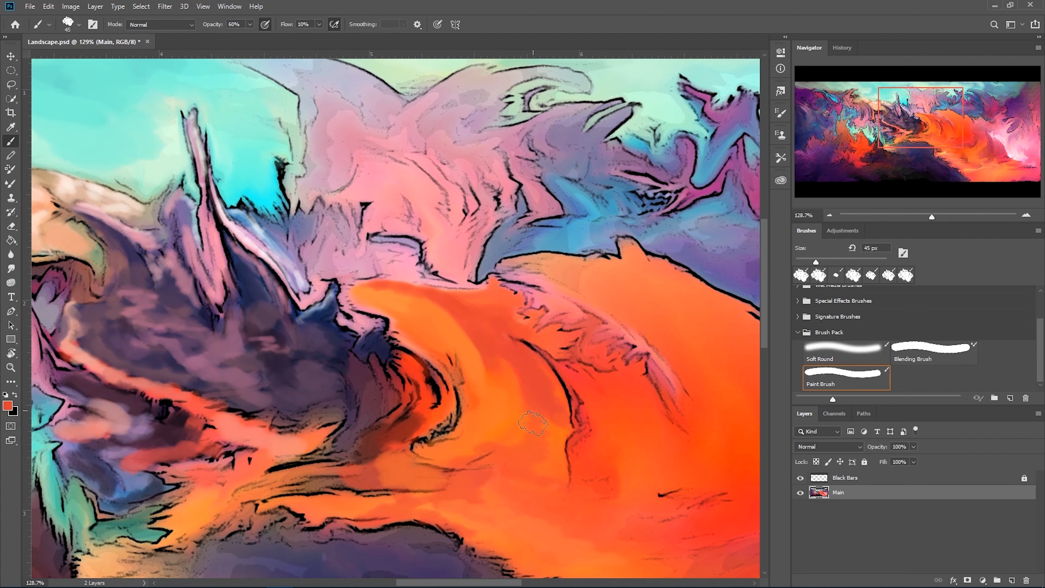
scroll(574, 354, down, 4)
drag(550, 456, 447, 413)
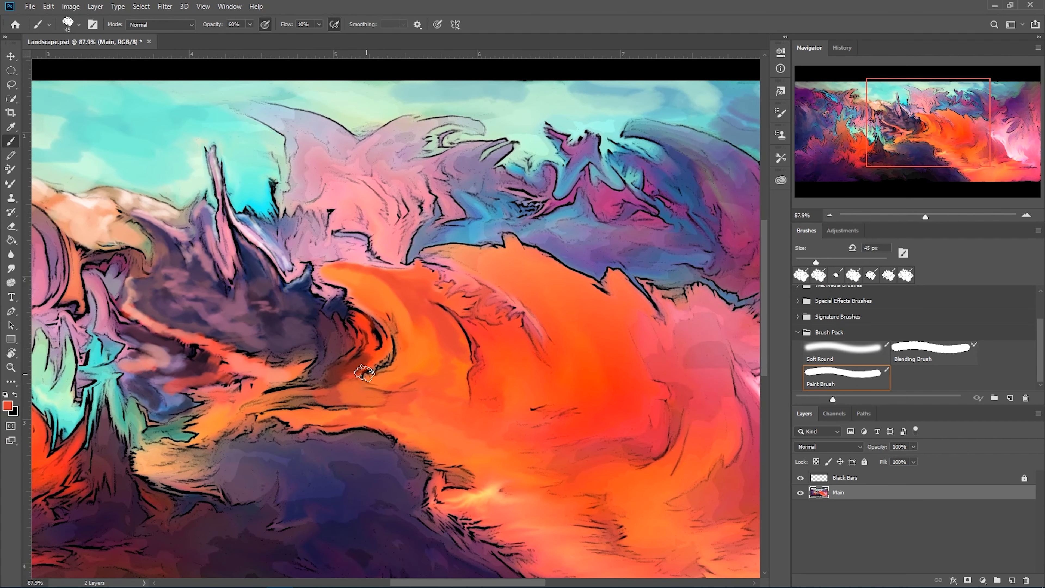
scroll(432, 362, up, 1)
scroll(437, 280, up, 1)
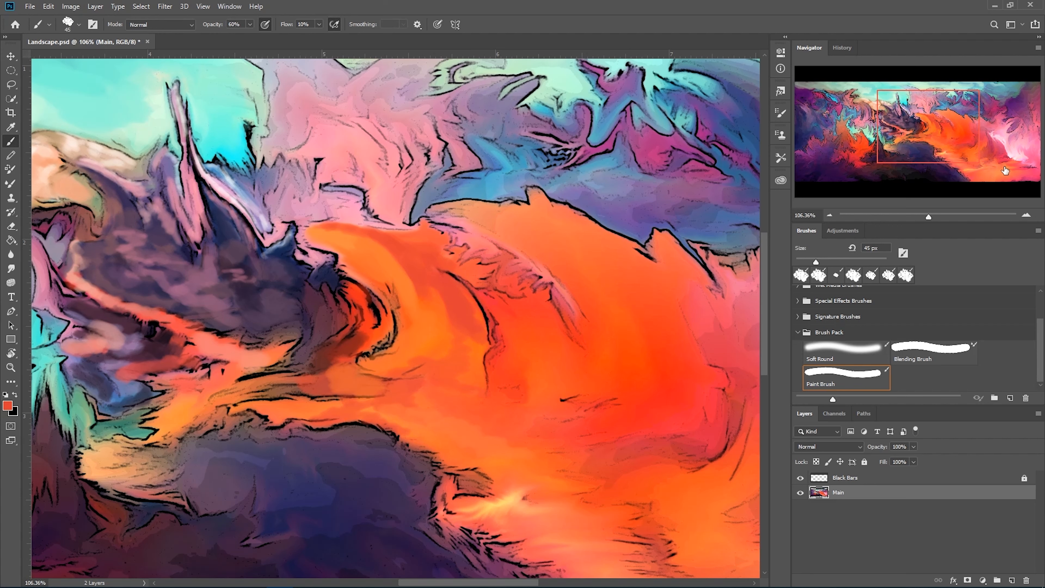
alt+click(290, 284)
mouse_move(426, 251)
mouse_down()
mouse_move(464, 311)
mouse_move(408, 247)
mouse_move(335, 226)
mouse_move(427, 232)
mouse_up()
Reduce the brush to 15 px and refine the front orange hill's shadow with sampled maroon.
alt+click(394, 247)
alt+click(408, 249)
key(bracketleft)
key(bracketleft)
key(bracketleft)
key(bracketleft)
key(bracketleft)
key(bracketleft)
drag(471, 262, 481, 278)
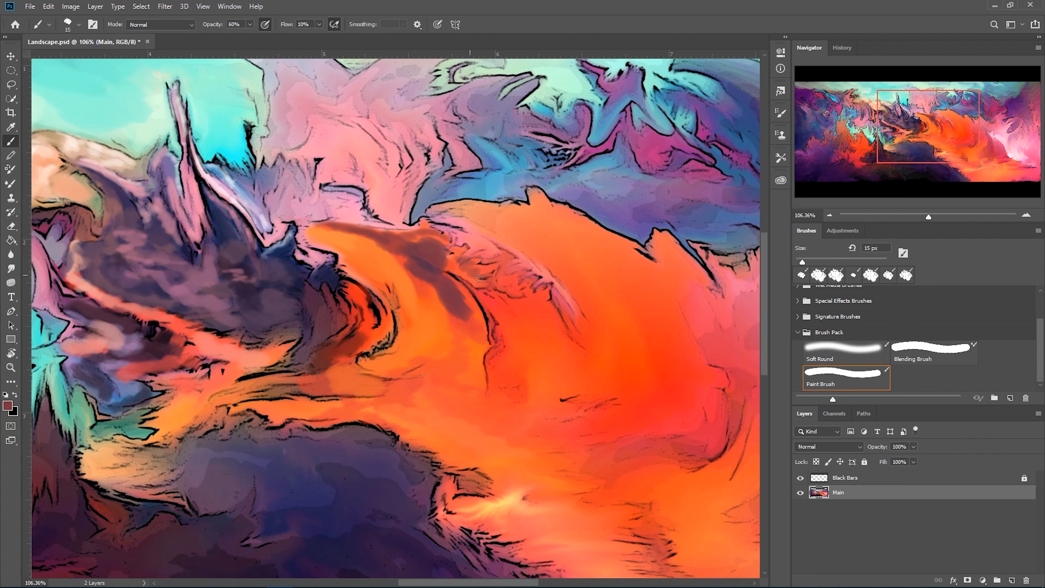
Enlarge the brush to 45 px and paint maroon shadow along the crest and upper slope of the large orange hill.
key(bracketright)
key(bracketright)
key(bracketright)
mouse_move(492, 206)
mouse_down()
mouse_move(445, 207)
mouse_move(544, 201)
mouse_move(694, 280)
mouse_up()
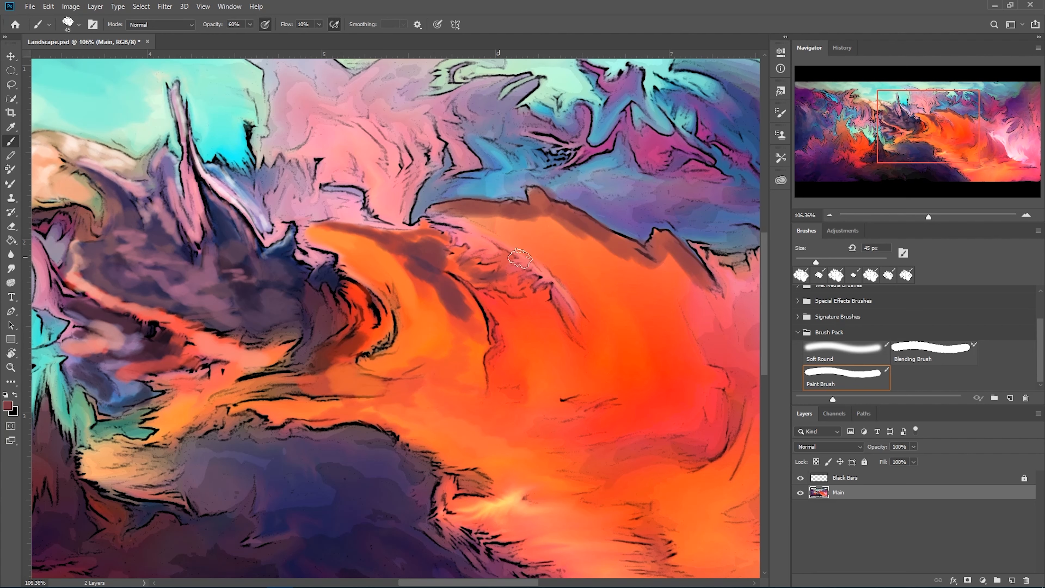
mouse_move(614, 256)
mouse_down()
mouse_move(674, 321)
mouse_move(631, 259)
mouse_move(671, 314)
mouse_move(687, 357)
mouse_up()
Paint sampled orange tones down the inner curve of the front orange hill beside its shadow.
alt+click(614, 317)
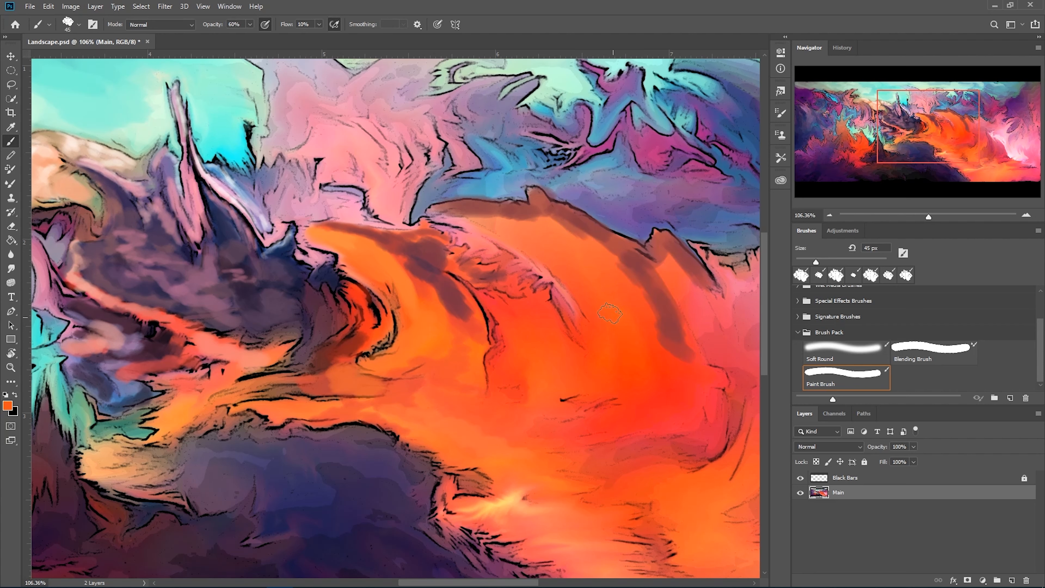
alt+click(407, 288)
alt+click(428, 282)
mouse_move(424, 291)
mouse_down()
mouse_move(446, 340)
mouse_move(381, 364)
mouse_up()
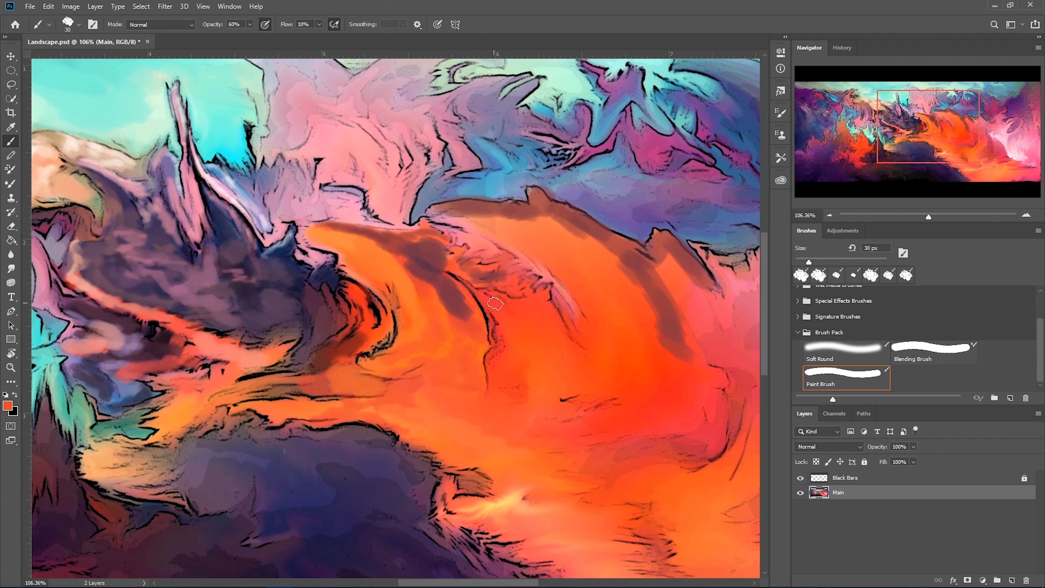
Paint sampled maroon shadows at 30 px over the pink fringe and down the slopes of the orange hills.
alt+click(524, 206)
mouse_move(485, 272)
mouse_down()
mouse_move(557, 307)
mouse_move(576, 344)
mouse_move(512, 290)
mouse_move(457, 305)
mouse_move(472, 328)
mouse_move(454, 284)
mouse_move(474, 293)
mouse_up()
alt+click(458, 301)
drag(474, 293, 491, 335)
drag(621, 268, 675, 346)
drag(691, 300, 740, 335)
scroll(604, 307, down, 2)
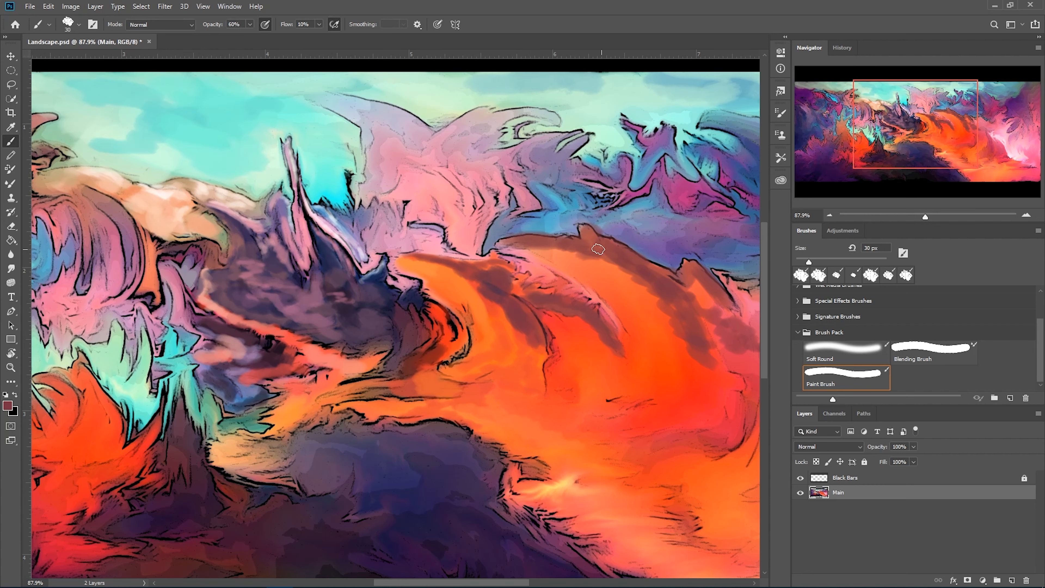
Enlarge the brush to 40 px and spread maroon patches from the orange hill's far slope into the neighboring pink area.
drag(598, 265, 464, 221)
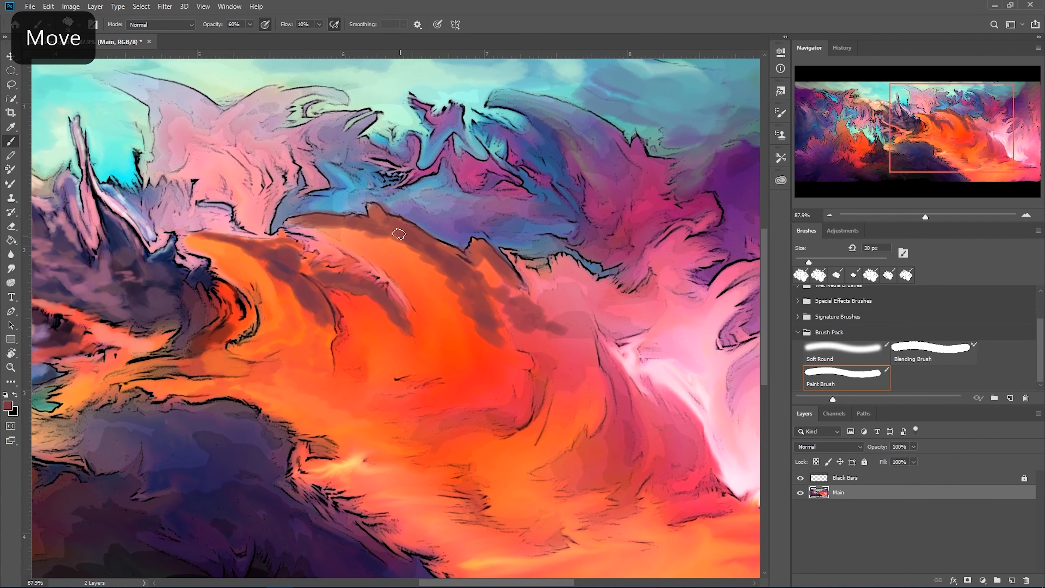
key(bracketright)
mouse_move(486, 288)
mouse_down()
mouse_move(493, 312)
mouse_move(562, 329)
mouse_move(570, 350)
mouse_move(593, 352)
mouse_move(559, 326)
mouse_move(578, 312)
mouse_move(549, 300)
mouse_move(564, 292)
mouse_move(557, 272)
mouse_move(533, 278)
mouse_move(562, 294)
mouse_move(348, 214)
mouse_up()
drag(428, 272, 392, 310)
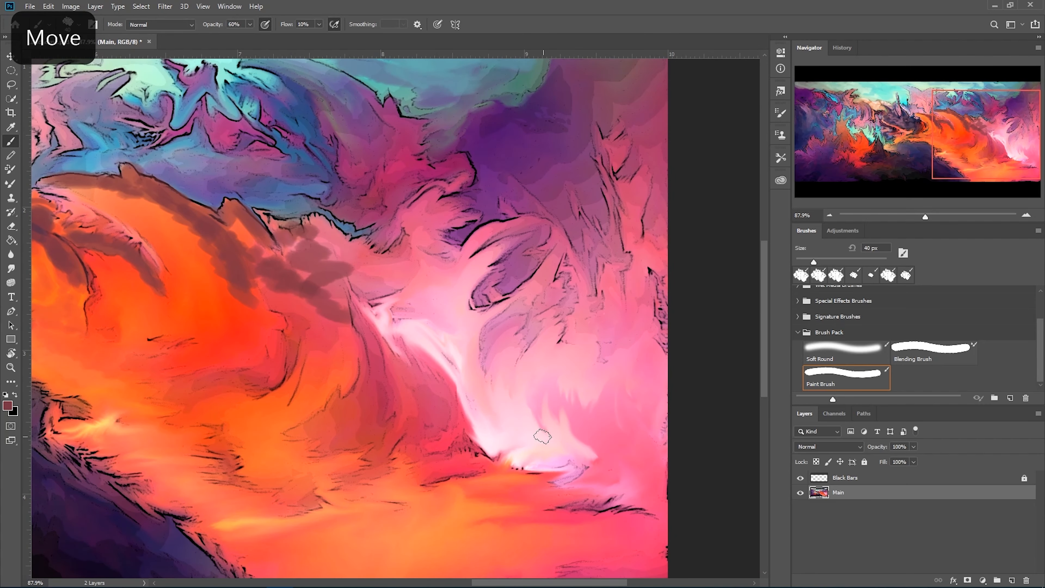
Enlarge the brush to 50 px and paint sampled pale pink strokes rising through the bright pink flame shape.
alt+click(512, 426)
key(bracketright)
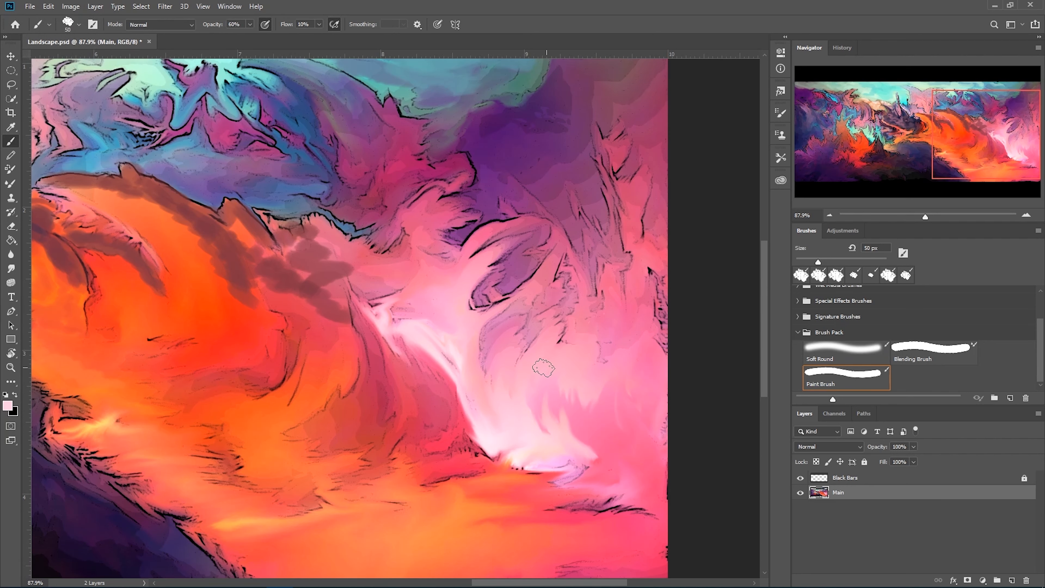
drag(484, 313, 517, 349)
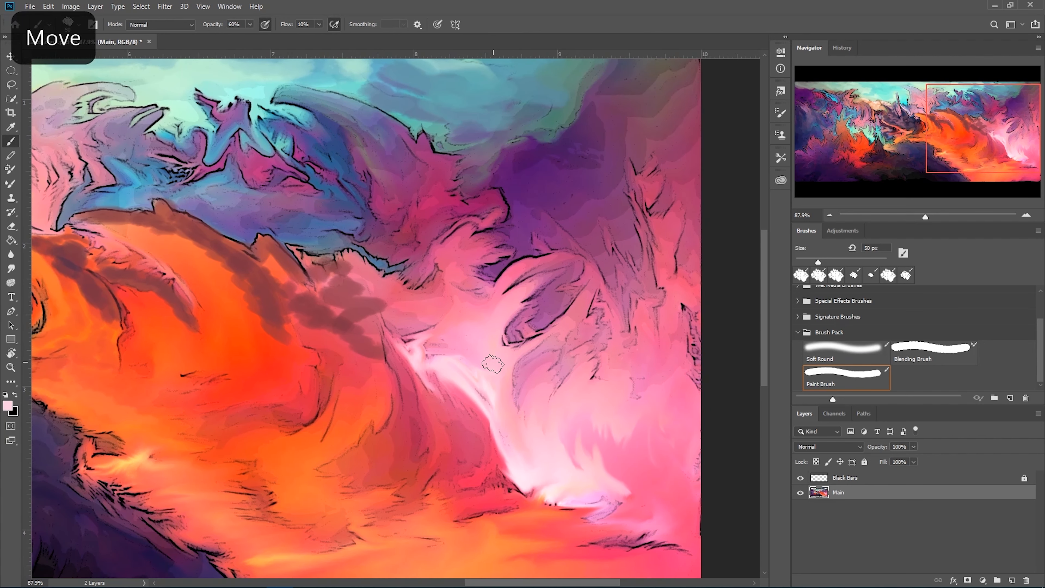
drag(443, 370, 398, 339)
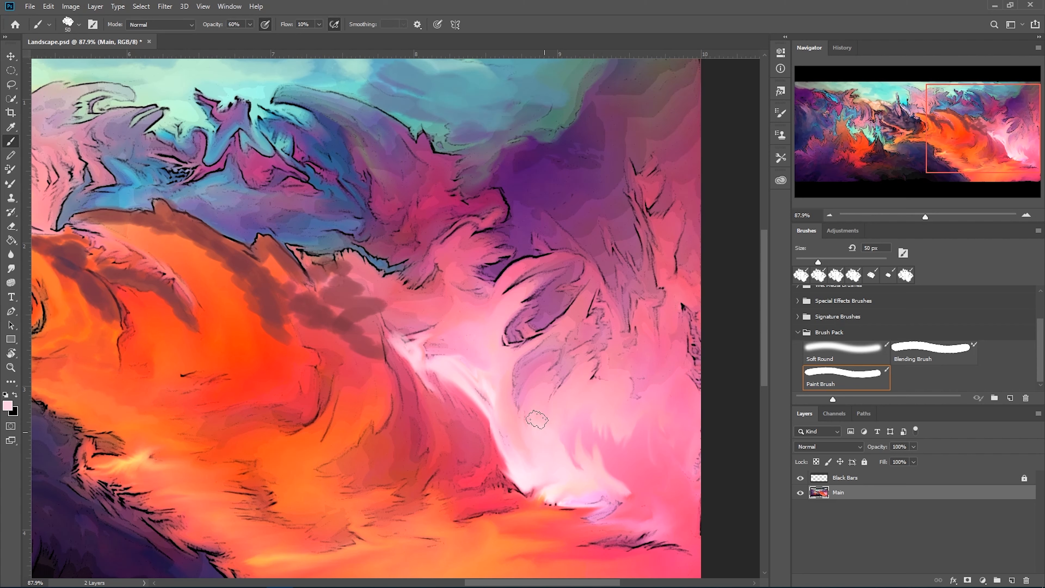
drag(537, 427, 555, 340)
mouse_move(535, 440)
mouse_down()
mouse_move(536, 357)
mouse_move(554, 328)
mouse_up()
mouse_move(520, 397)
mouse_down()
mouse_move(494, 333)
mouse_move(516, 304)
mouse_move(490, 340)
mouse_move(511, 278)
mouse_move(536, 264)
mouse_move(509, 279)
mouse_move(474, 336)
mouse_move(479, 312)
mouse_move(463, 337)
mouse_move(476, 346)
mouse_move(442, 335)
mouse_move(448, 265)
mouse_up()
Set the brush to 45 px and paint wispy pale pink strokes through the pink area near the canvas's right edge.
key(bracketleft)
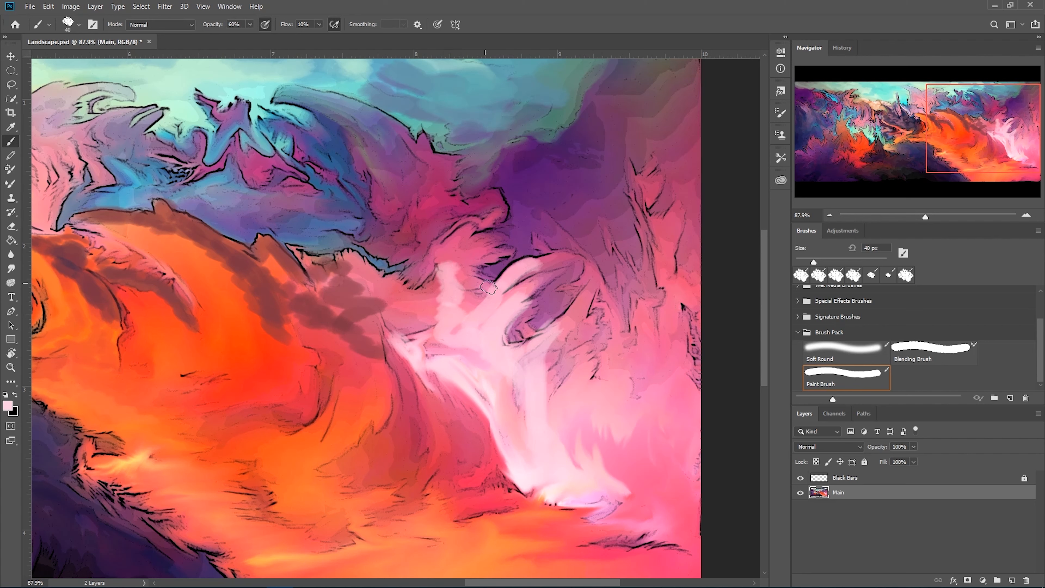
mouse_move(616, 398)
mouse_down()
mouse_move(615, 424)
mouse_move(625, 425)
mouse_move(604, 385)
mouse_move(616, 326)
mouse_move(608, 303)
mouse_move(644, 328)
mouse_move(666, 257)
mouse_move(644, 212)
mouse_up()
key(bracketleft)
key(bracketleft)
key(bracketleft)
key(bracketleft)
key(bracketleft)
key(bracketleft)
key(bracketleft)
key(bracketleft)
key(bracketright)
key(bracketright)
key(bracketright)
key(bracketright)
key(bracketright)
key(bracketright)
key(bracketright)
key(bracketright)
key(bracketright)
key(bracketright)
mouse_move(664, 338)
mouse_down()
mouse_move(658, 358)
mouse_move(681, 361)
mouse_move(647, 375)
mouse_move(682, 444)
mouse_up()
Extend the strokes with sampled pale pink up onto the magenta ridge and the peak near the canvas's right edge.
alt+click(639, 462)
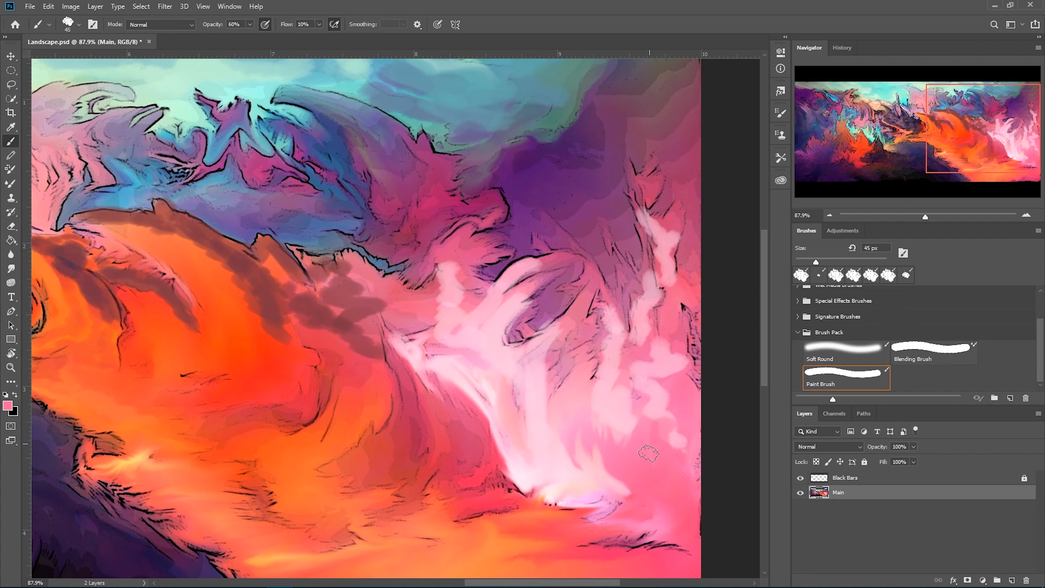
alt+click(611, 408)
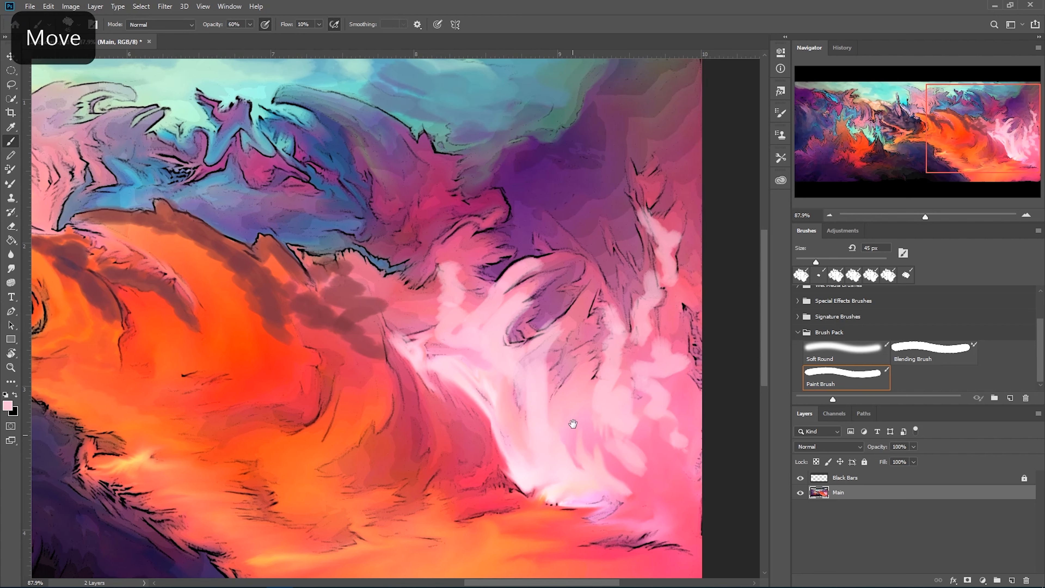
drag(571, 431, 549, 378)
drag(537, 303, 536, 295)
scroll(537, 295, down, 12)
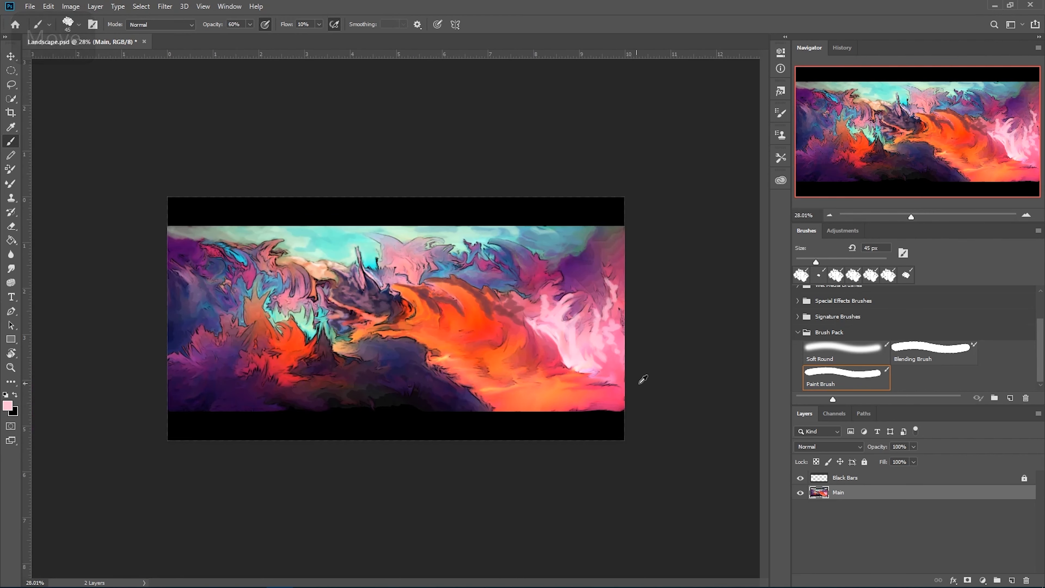
scroll(710, 286, up, 7)
scroll(716, 278, up, 5)
drag(702, 253, 603, 263)
drag(465, 276, 323, 290)
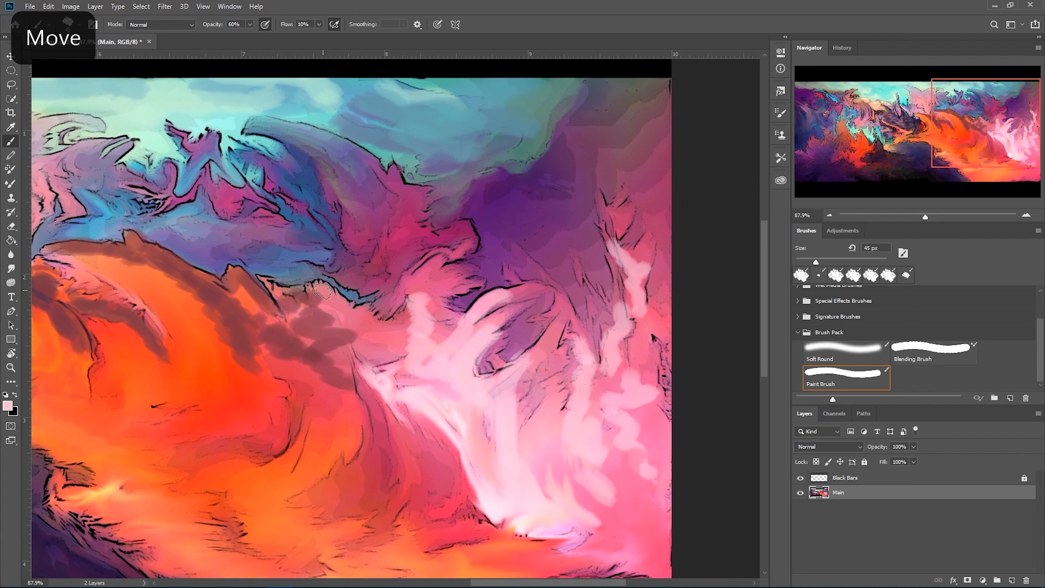
key(bracketleft)
mouse_move(435, 280)
mouse_down()
mouse_move(439, 262)
mouse_move(415, 304)
mouse_up()
drag(614, 229, 626, 224)
Reduce the brush to 9 px and paint thin pale pink strands between the purple swirl and the pink peak.
key(bracketleft)
key(bracketleft)
key(bracketleft)
key(bracketleft)
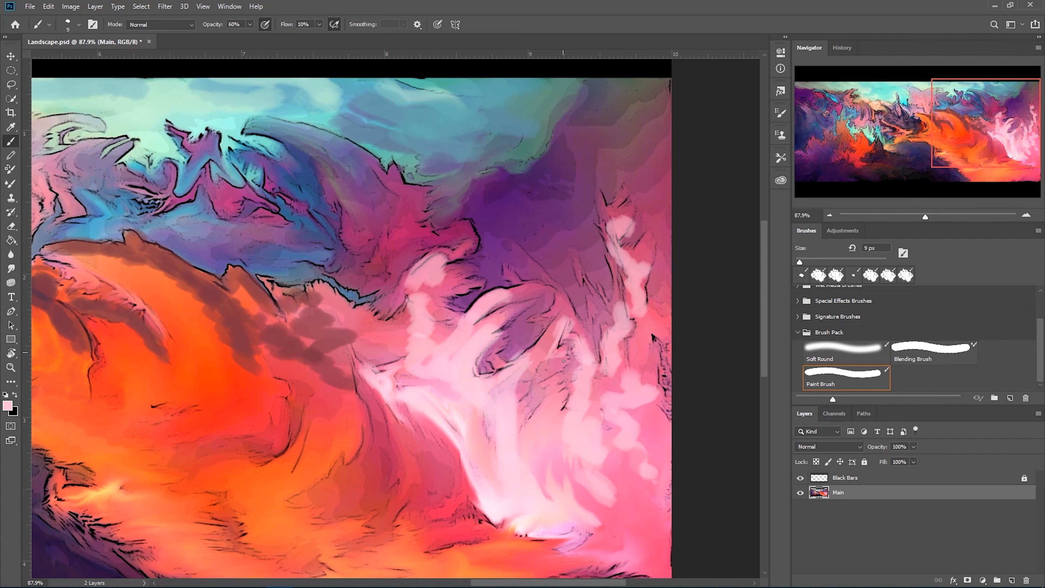
scroll(660, 292, up, 3)
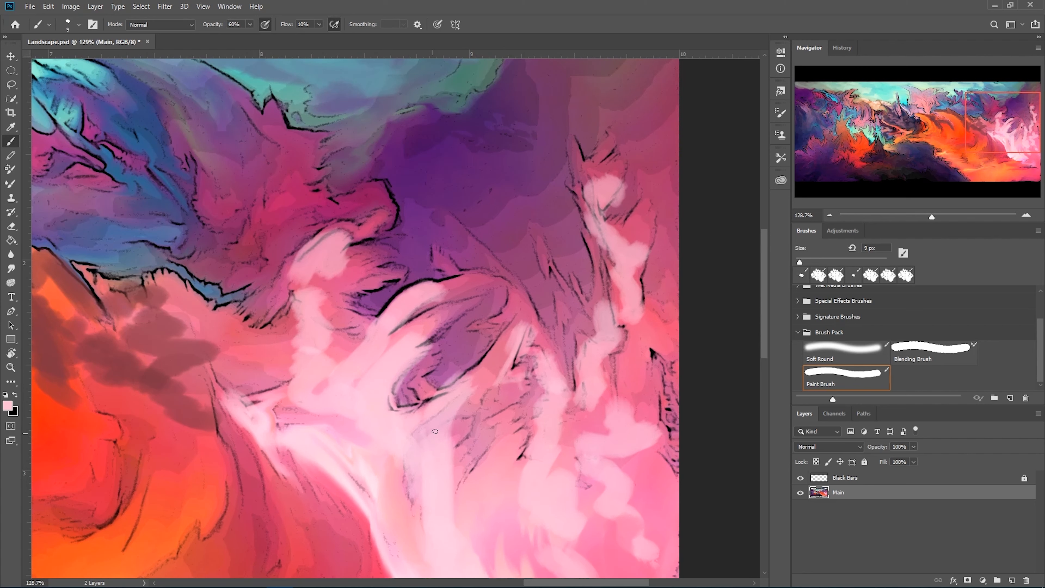
mouse_move(594, 251)
mouse_down()
mouse_move(583, 301)
mouse_move(543, 247)
mouse_up()
mouse_move(522, 295)
mouse_down()
mouse_move(534, 314)
mouse_move(479, 326)
mouse_move(507, 327)
mouse_move(522, 308)
mouse_move(482, 372)
mouse_move(505, 400)
mouse_move(482, 419)
mouse_up()
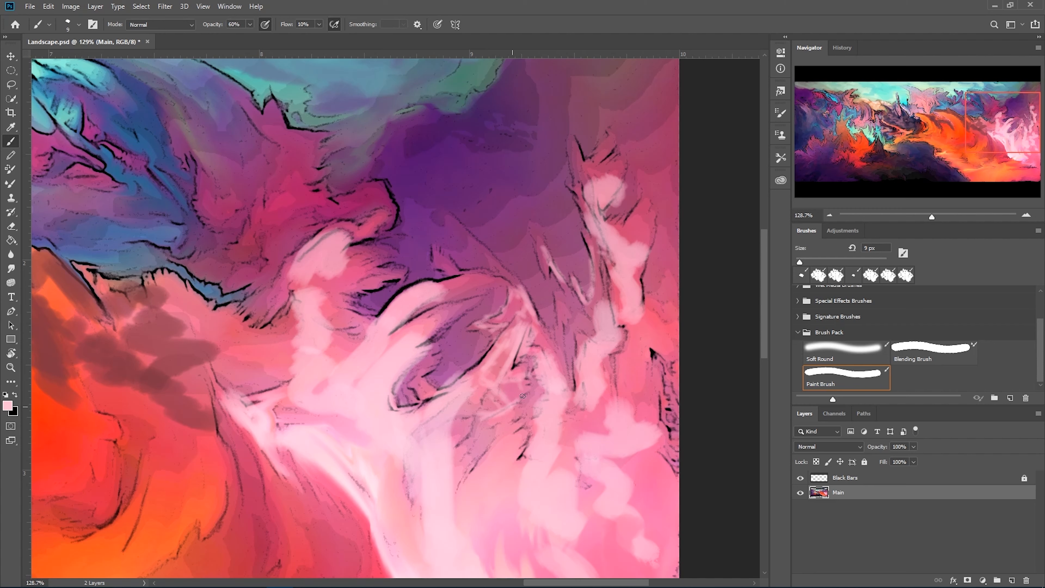
Paint fine pale pink strands reaching up into the purple area and along the pink peak's outer edge.
drag(504, 270, 469, 230)
drag(465, 271, 451, 261)
mouse_move(611, 281)
mouse_down()
mouse_move(632, 218)
mouse_move(652, 220)
mouse_move(645, 255)
mouse_up()
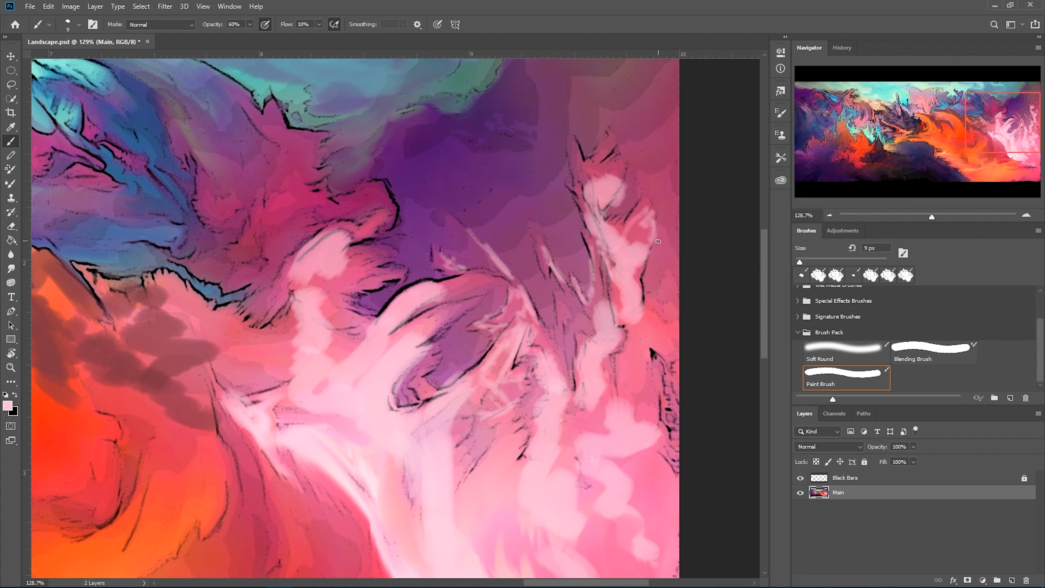
Sample pink from the strokes on the magenta ridge above the flame shape.
drag(467, 306, 675, 266)
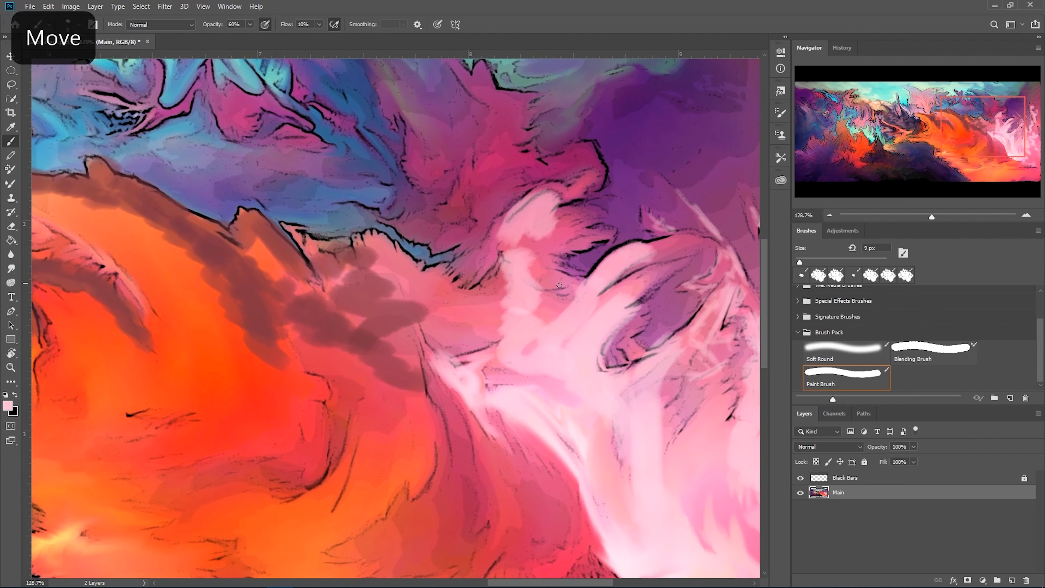
alt+click(525, 232)
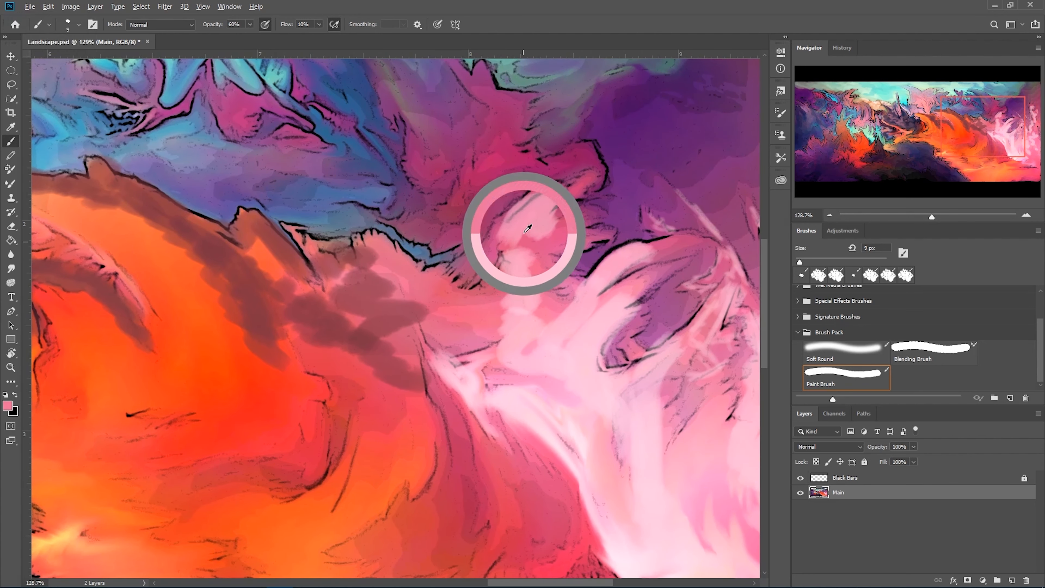